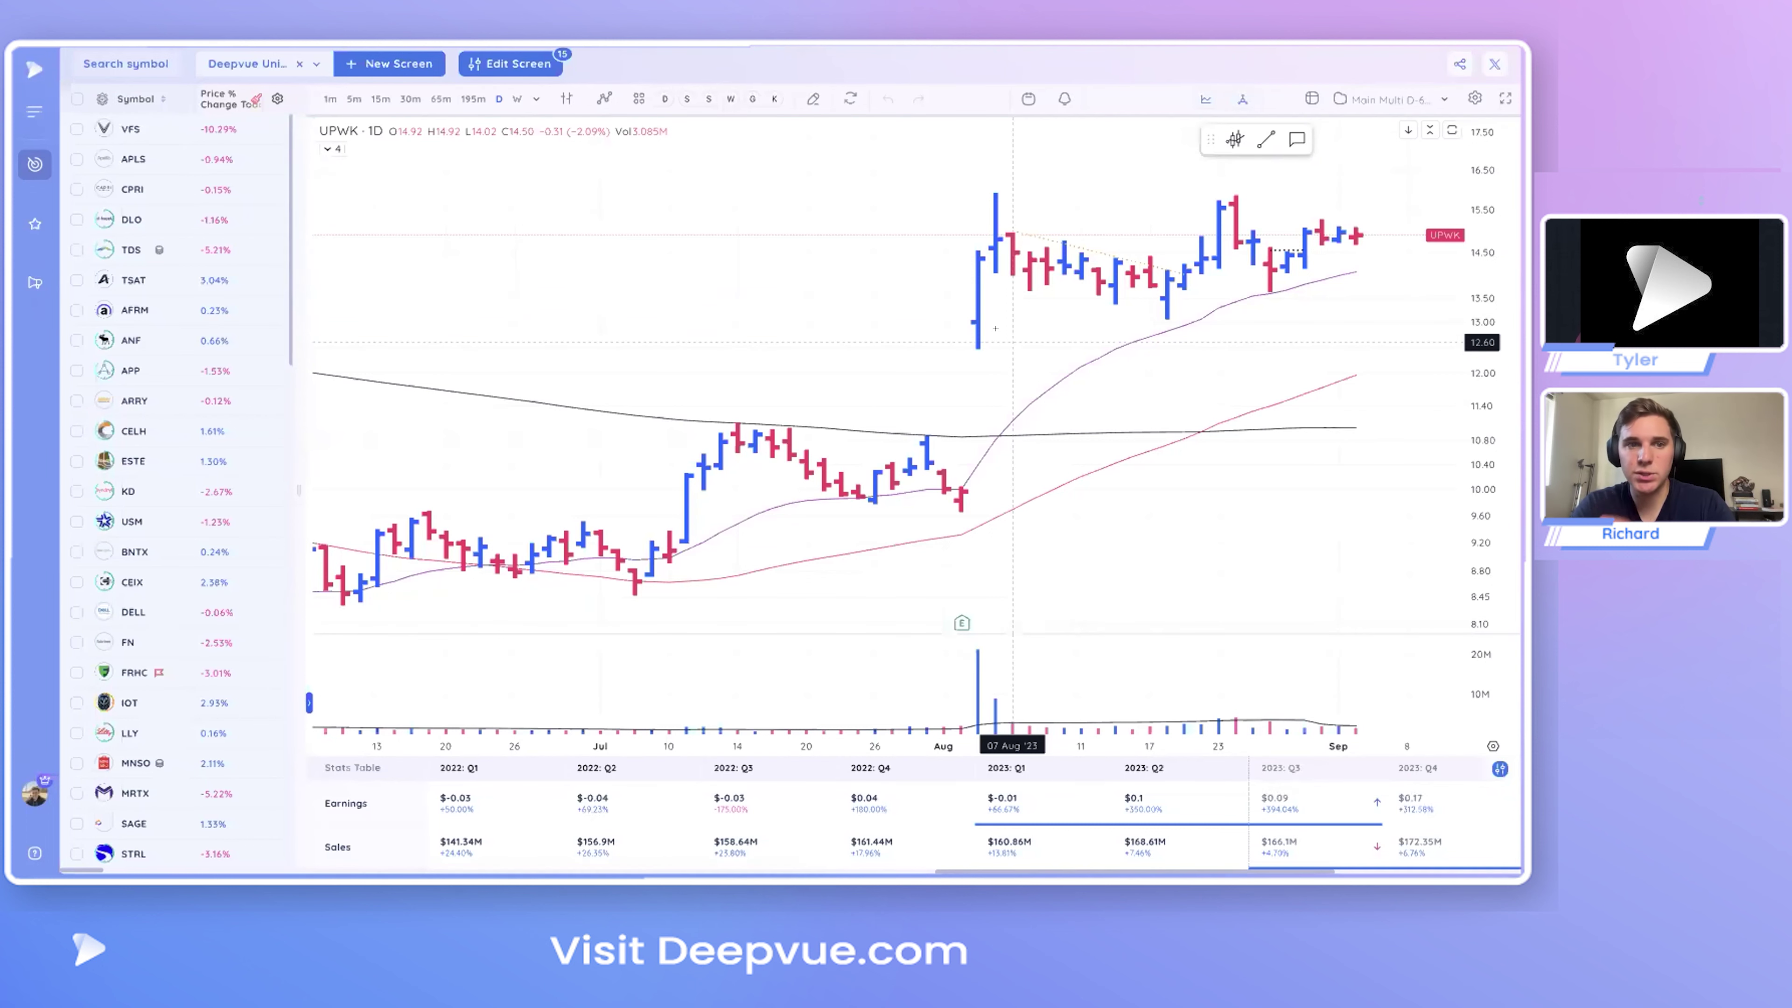
- Widen the screener's stock list to show the run rate column and select CPRI, TSAT and ANF
{"action": "left_click_drag", "start_coordinate": [288, 297], "coordinate": [353, 296]}
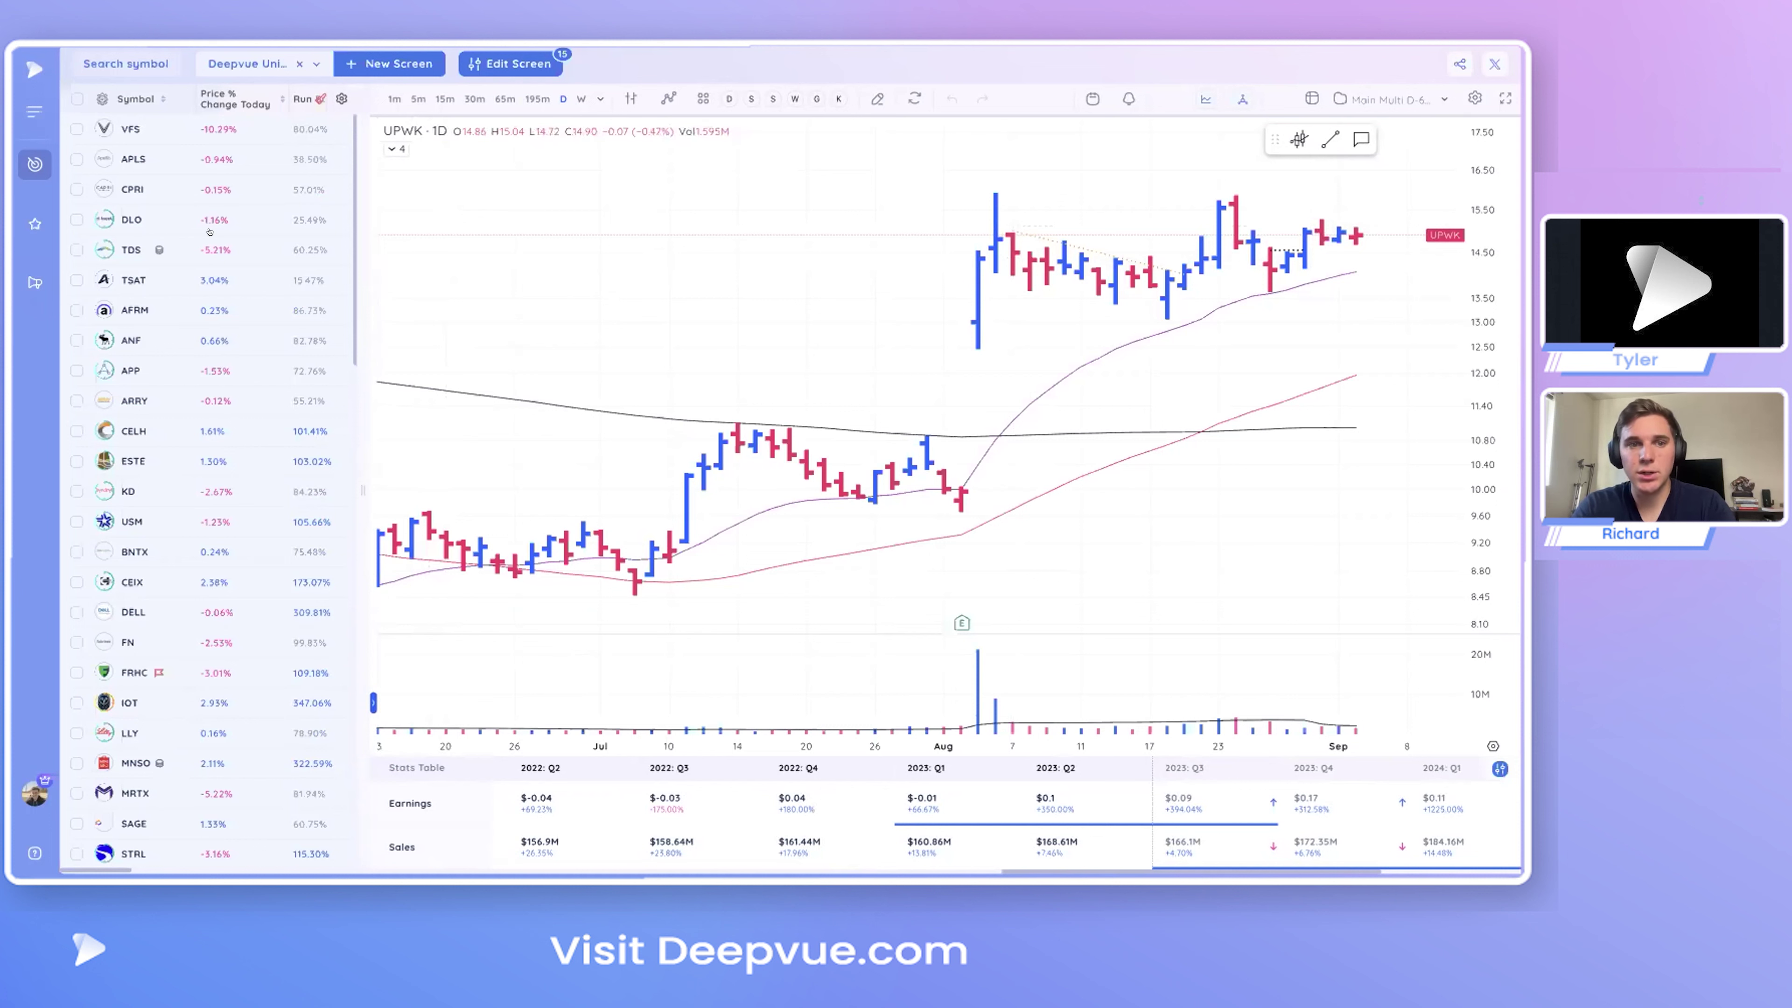
{"action": "left_click", "coordinate": [69, 187]}
{"action": "left_click", "coordinate": [74, 279]}
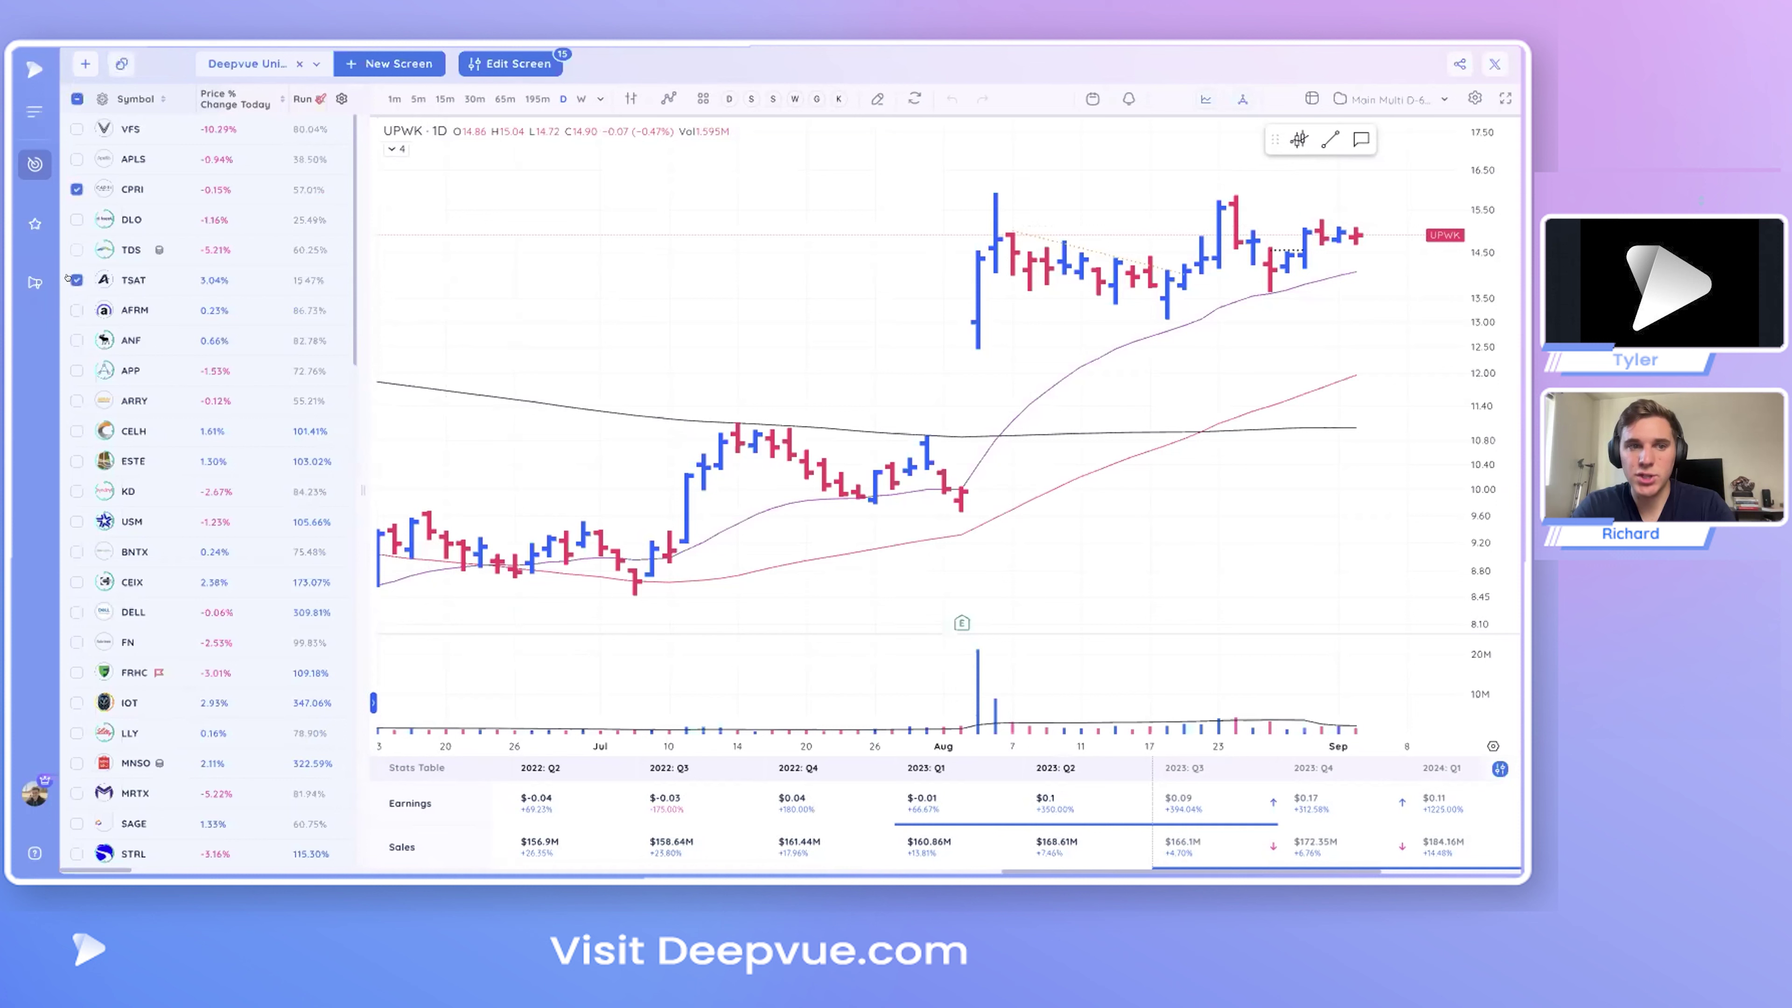
{"action": "left_click", "coordinate": [68, 341]}
- Review the existing Deeplists that the selected stocks can be added to
{"action": "left_click", "coordinate": [83, 63]}
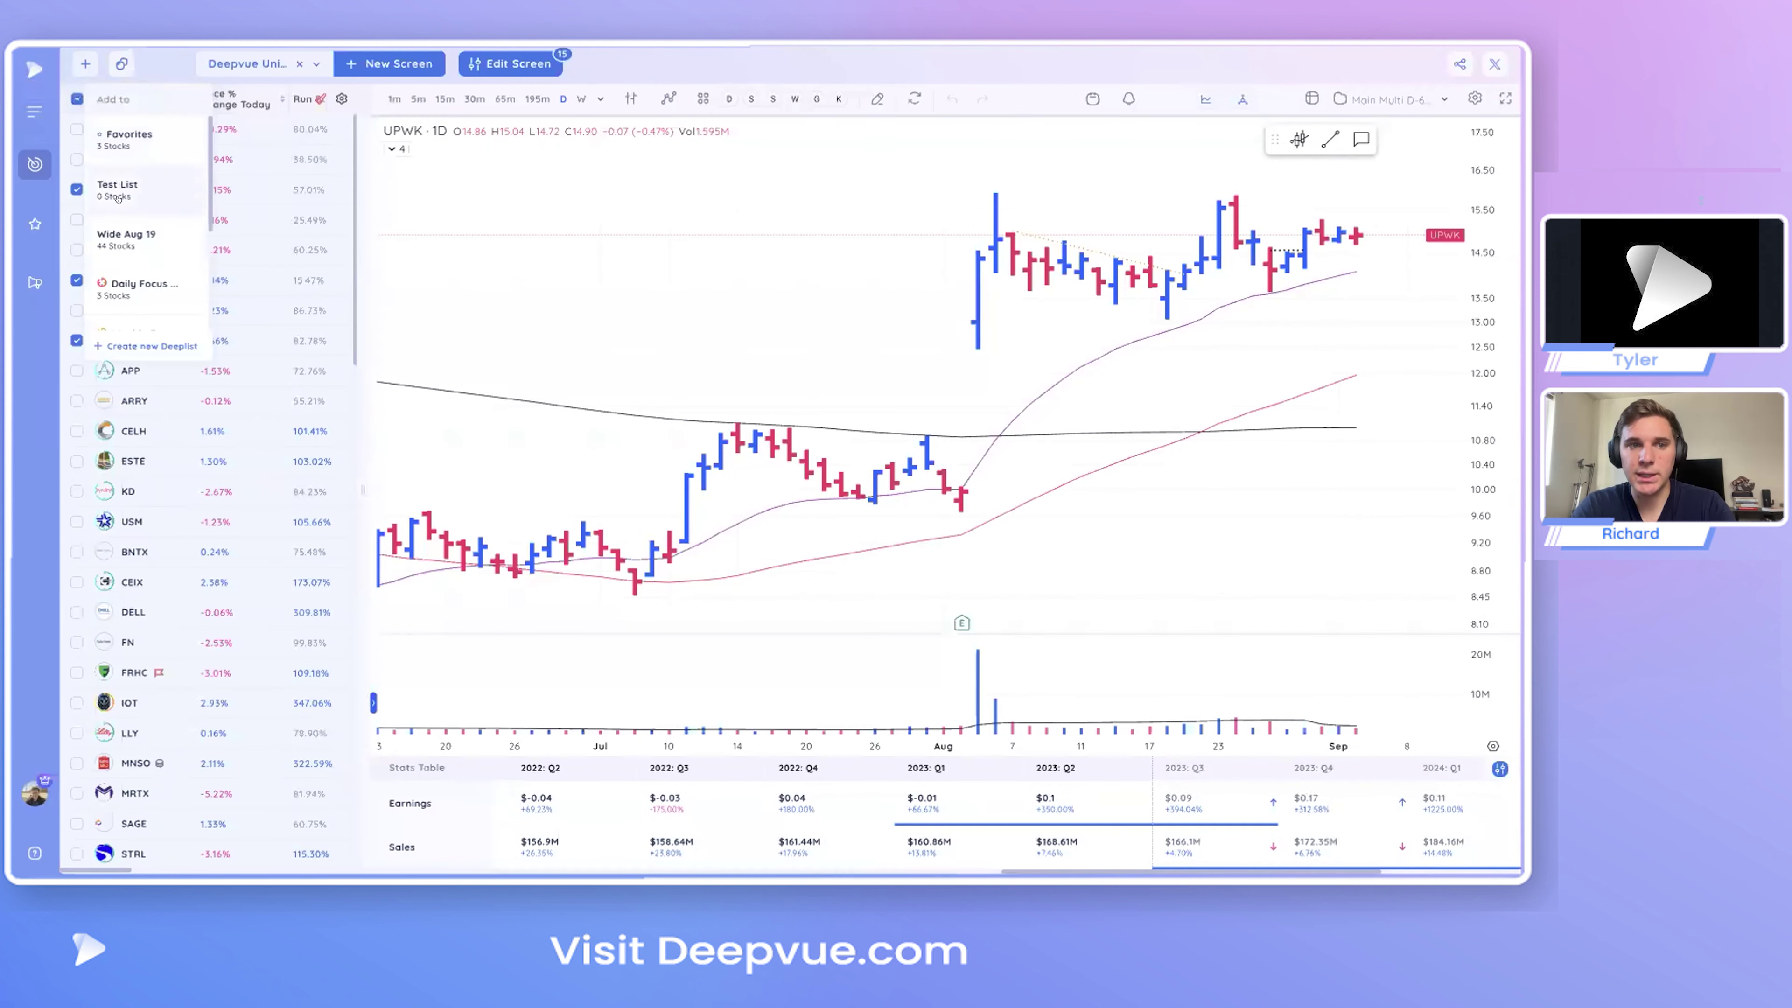
{"action": "left_click", "coordinate": [118, 194]}
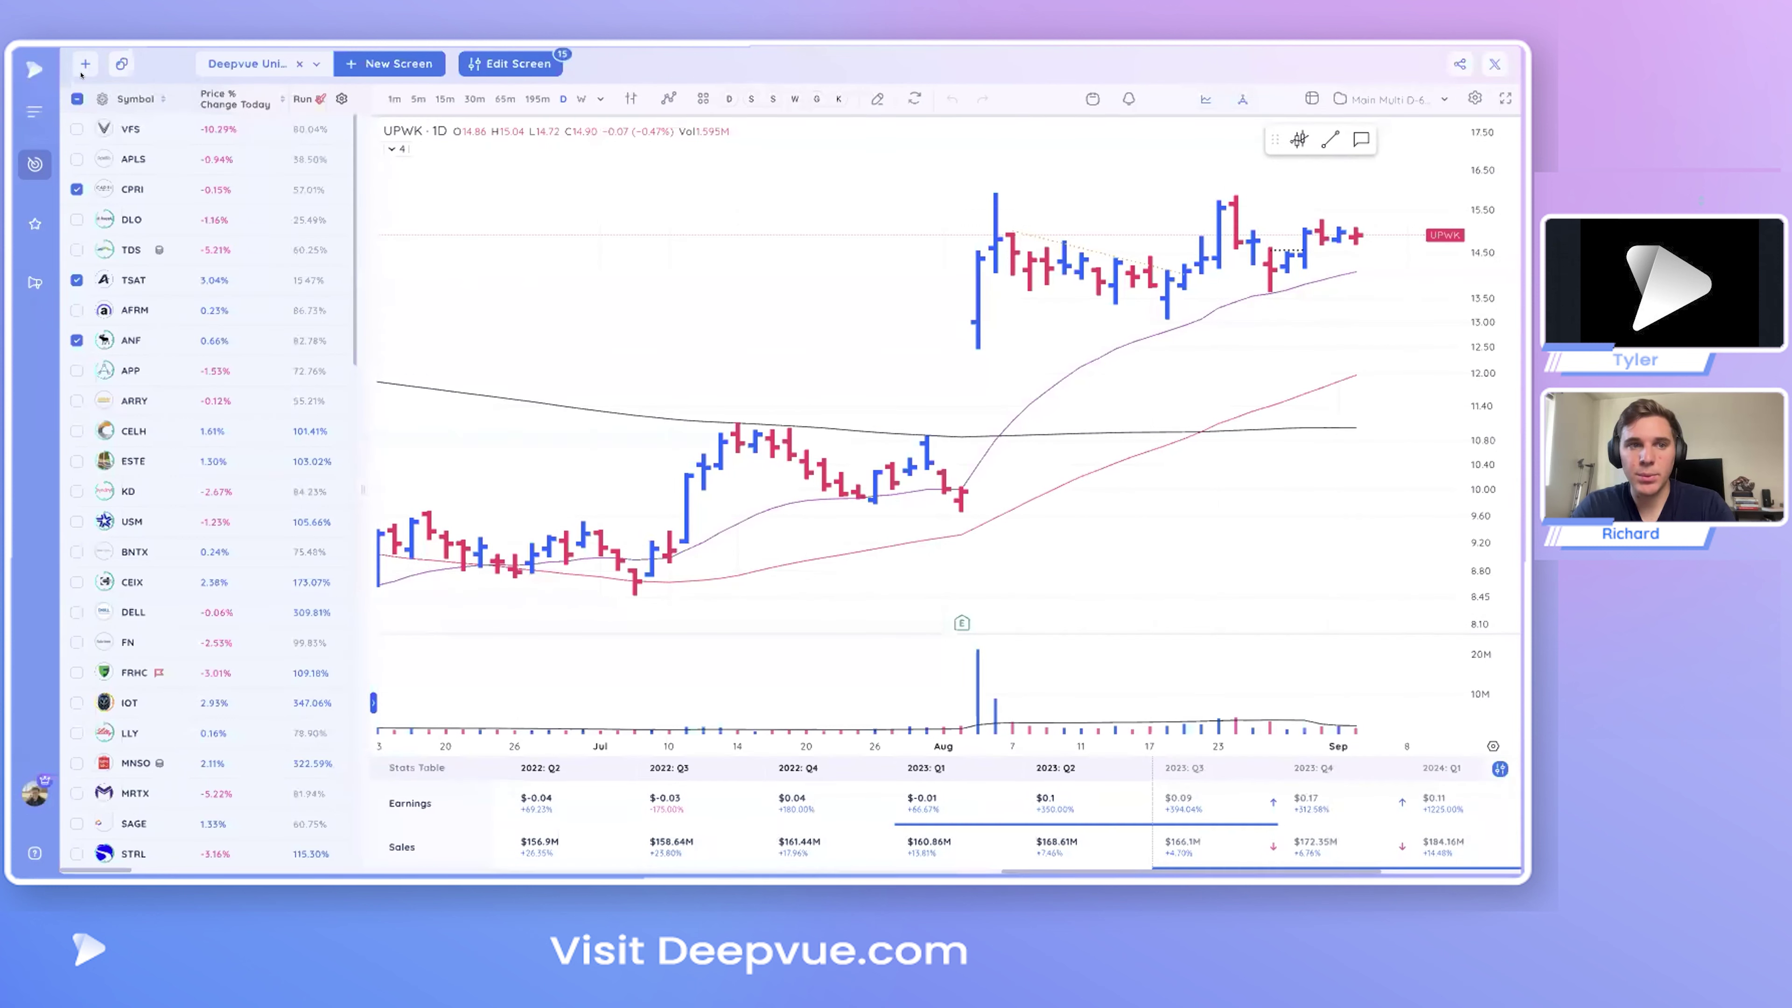
{"action": "left_click", "coordinate": [84, 64]}
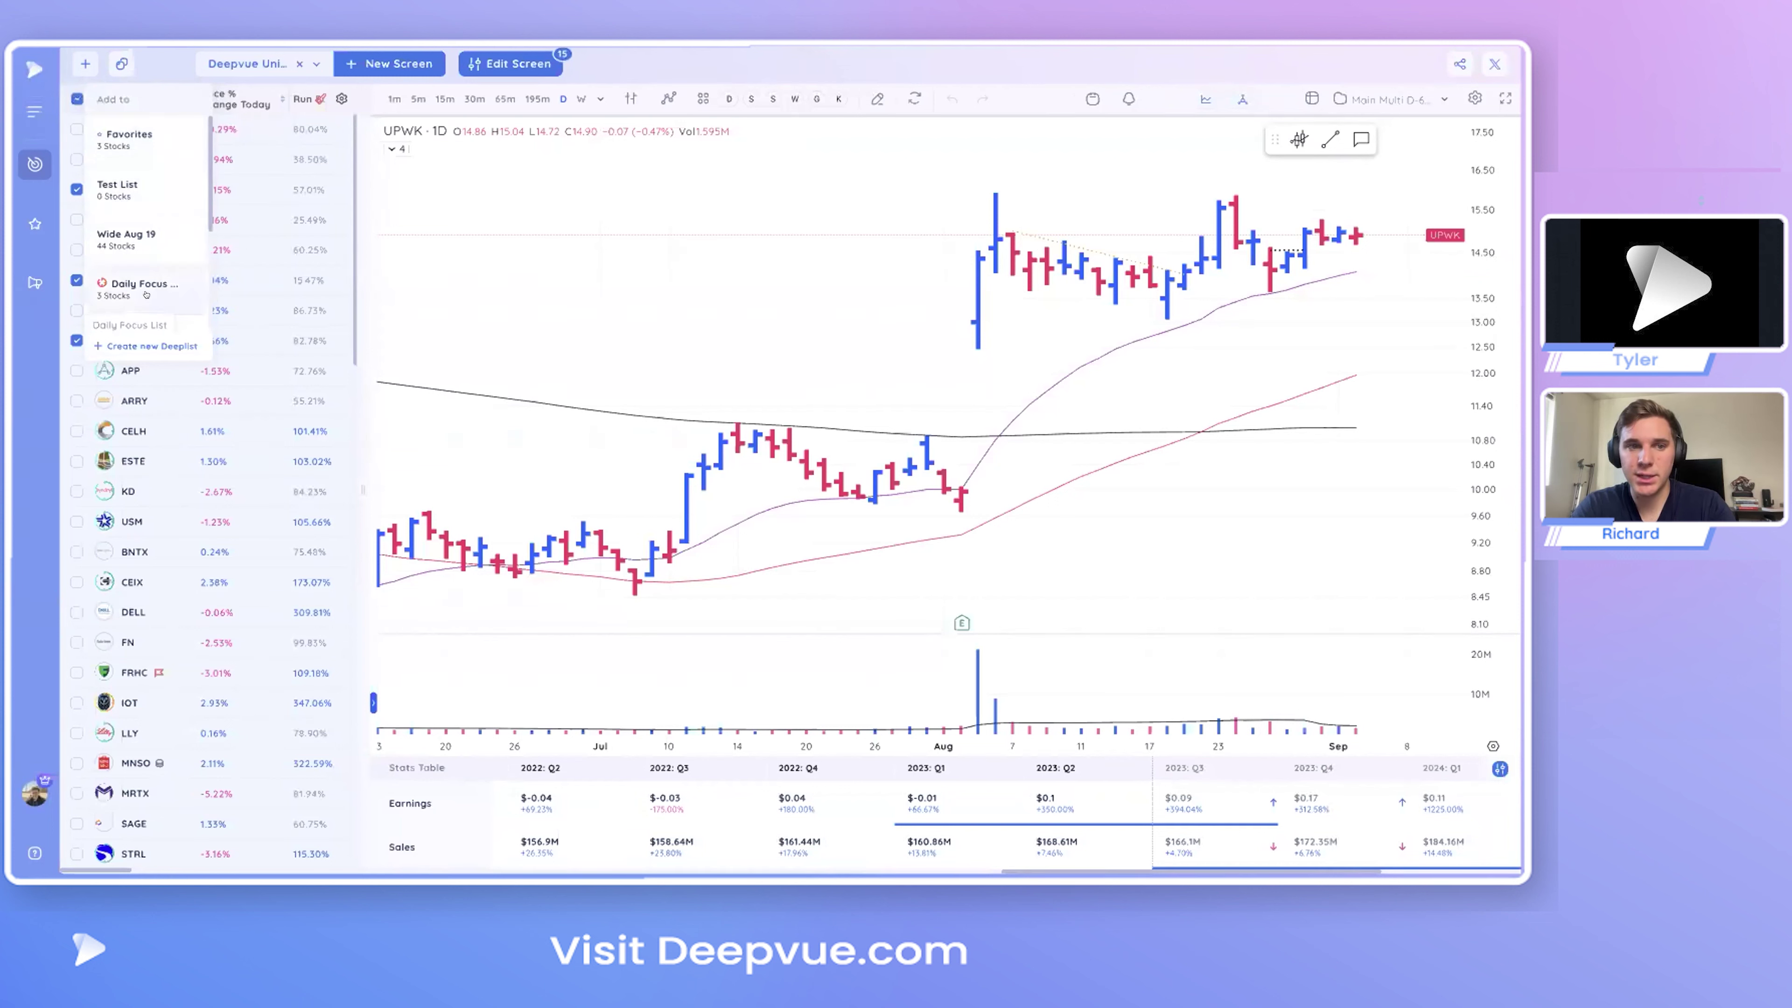
{"action": "scroll", "coordinate": [141, 303], "scroll_direction": "down", "scroll_amount": 3}
{"action": "scroll", "coordinate": [146, 284], "scroll_direction": "up", "scroll_amount": 3}
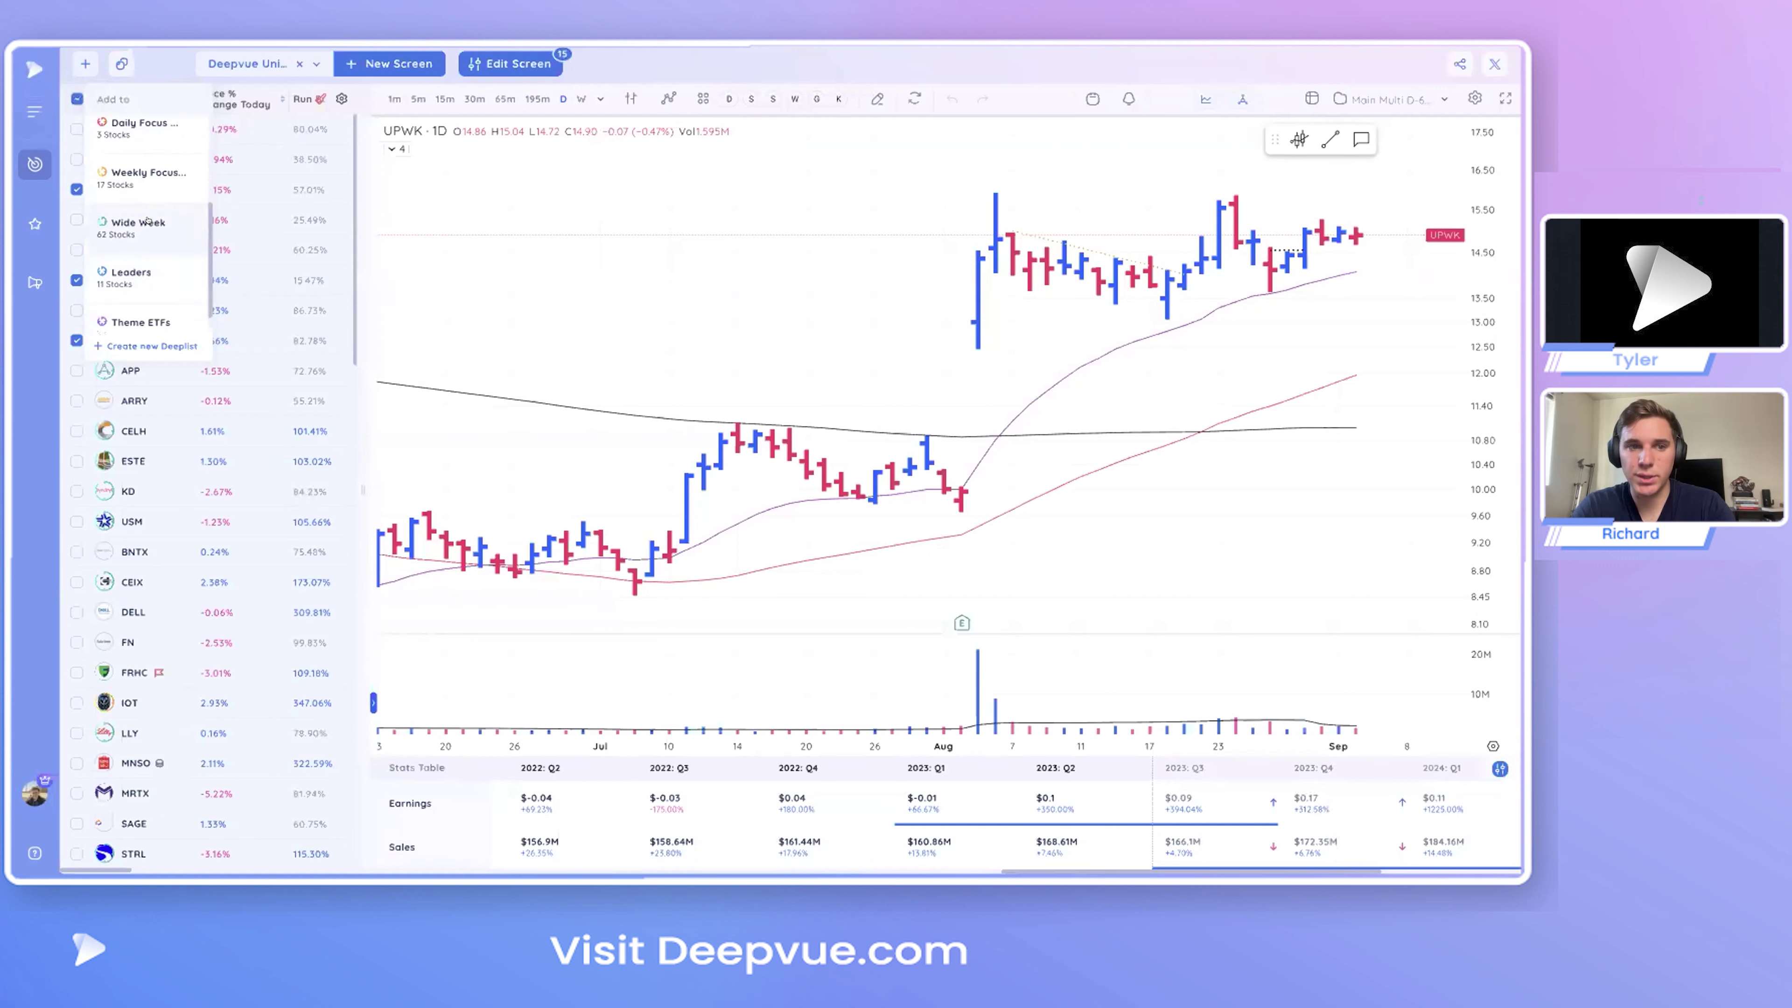
{"action": "scroll", "coordinate": [147, 220], "scroll_direction": "up", "scroll_amount": 1}
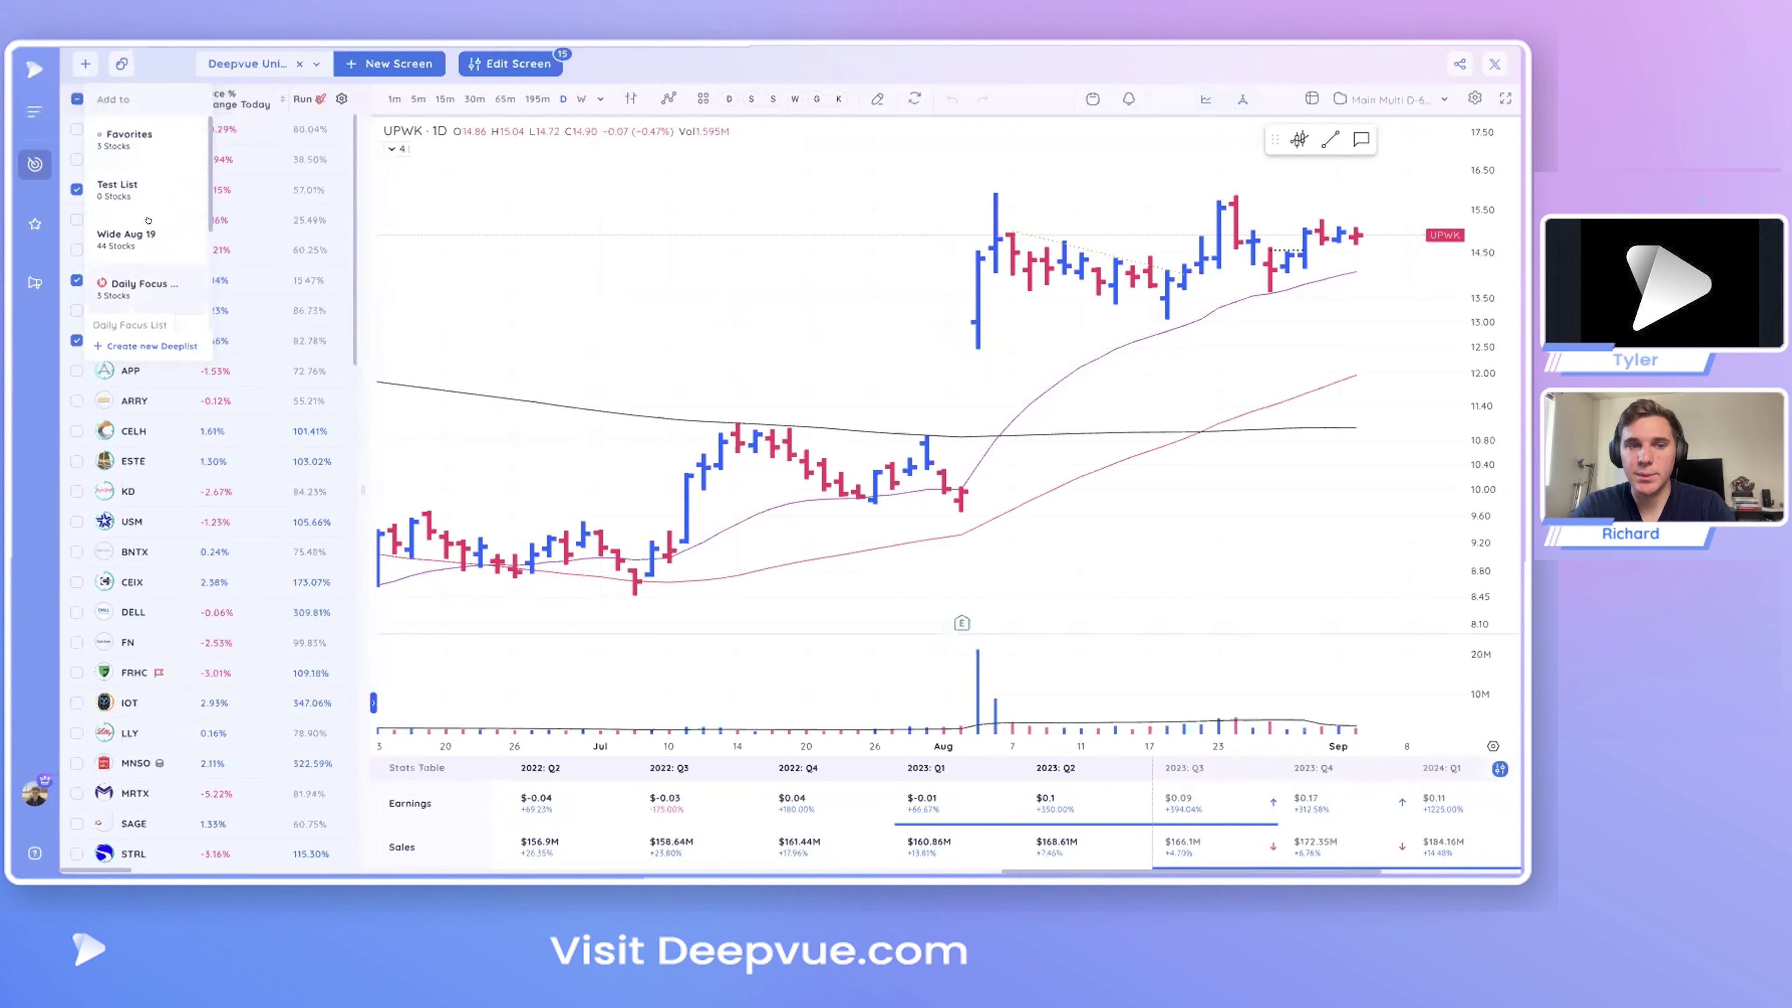
- Create a new Deeplist named "Tutorial 9-5" and add the selected CPRI, TSAT and ANF to it
{"action": "left_click", "coordinate": [115, 345]}
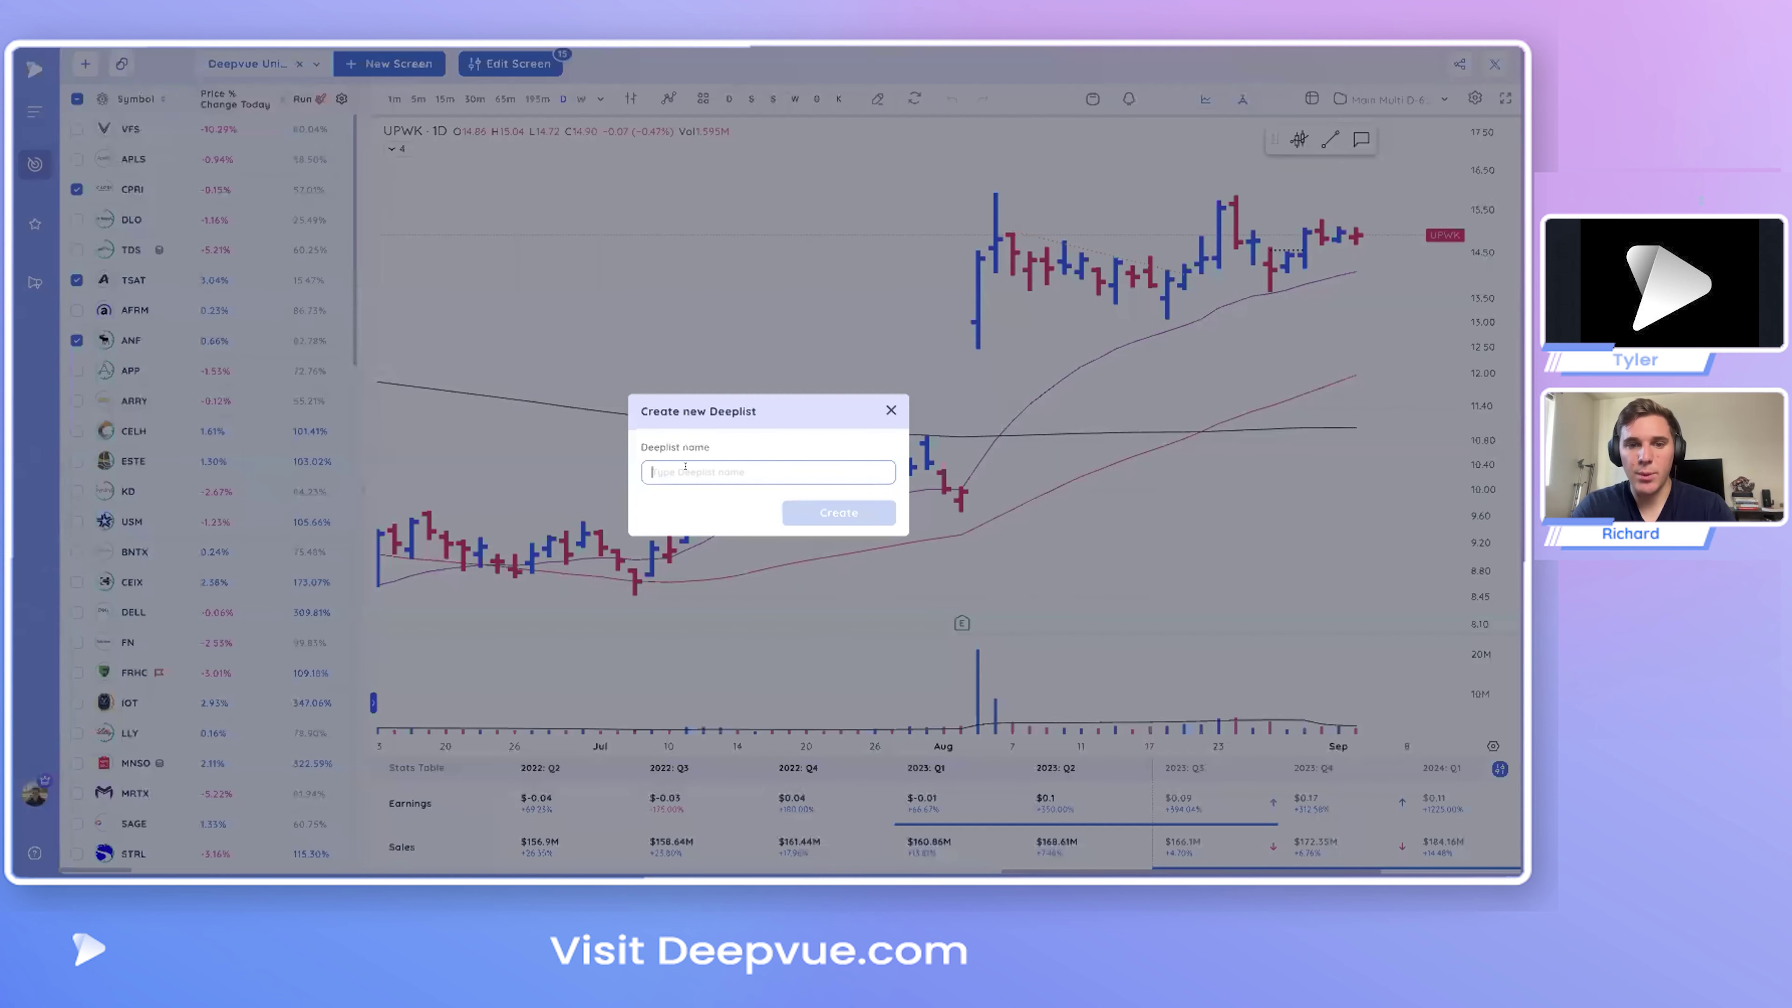
{"action": "type", "text": "Tutoria"}
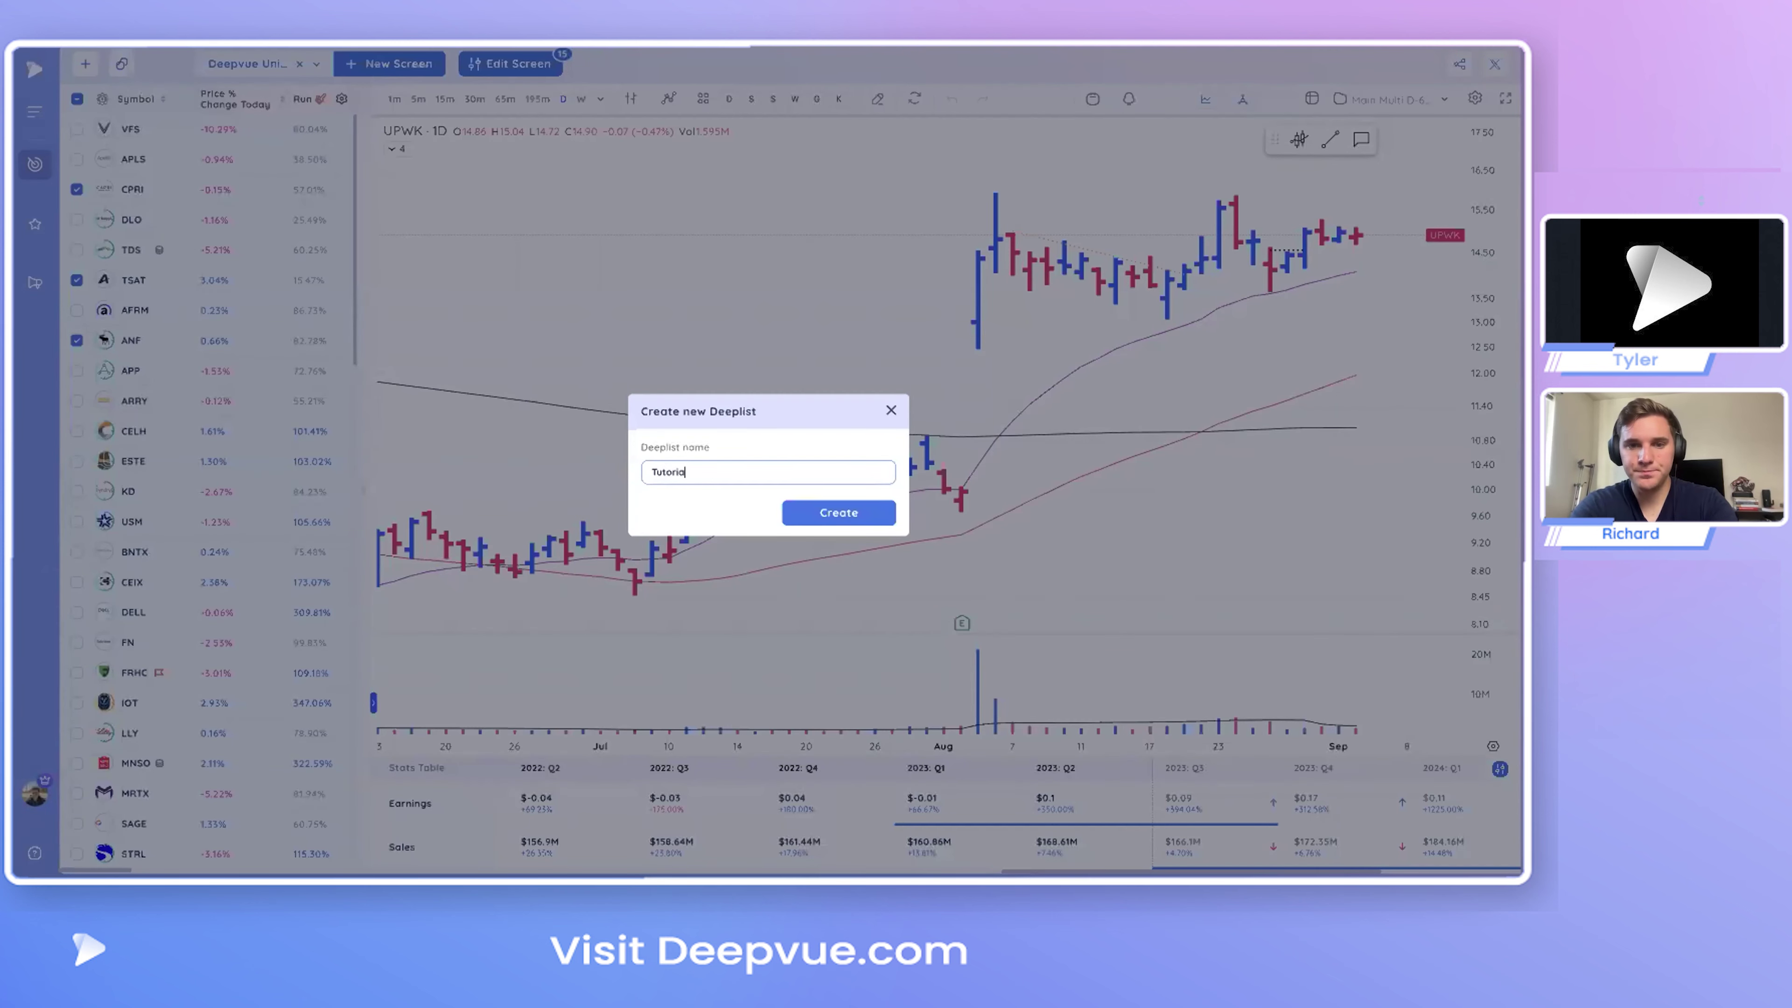
{"action": "type", "text": "l 9-5"}
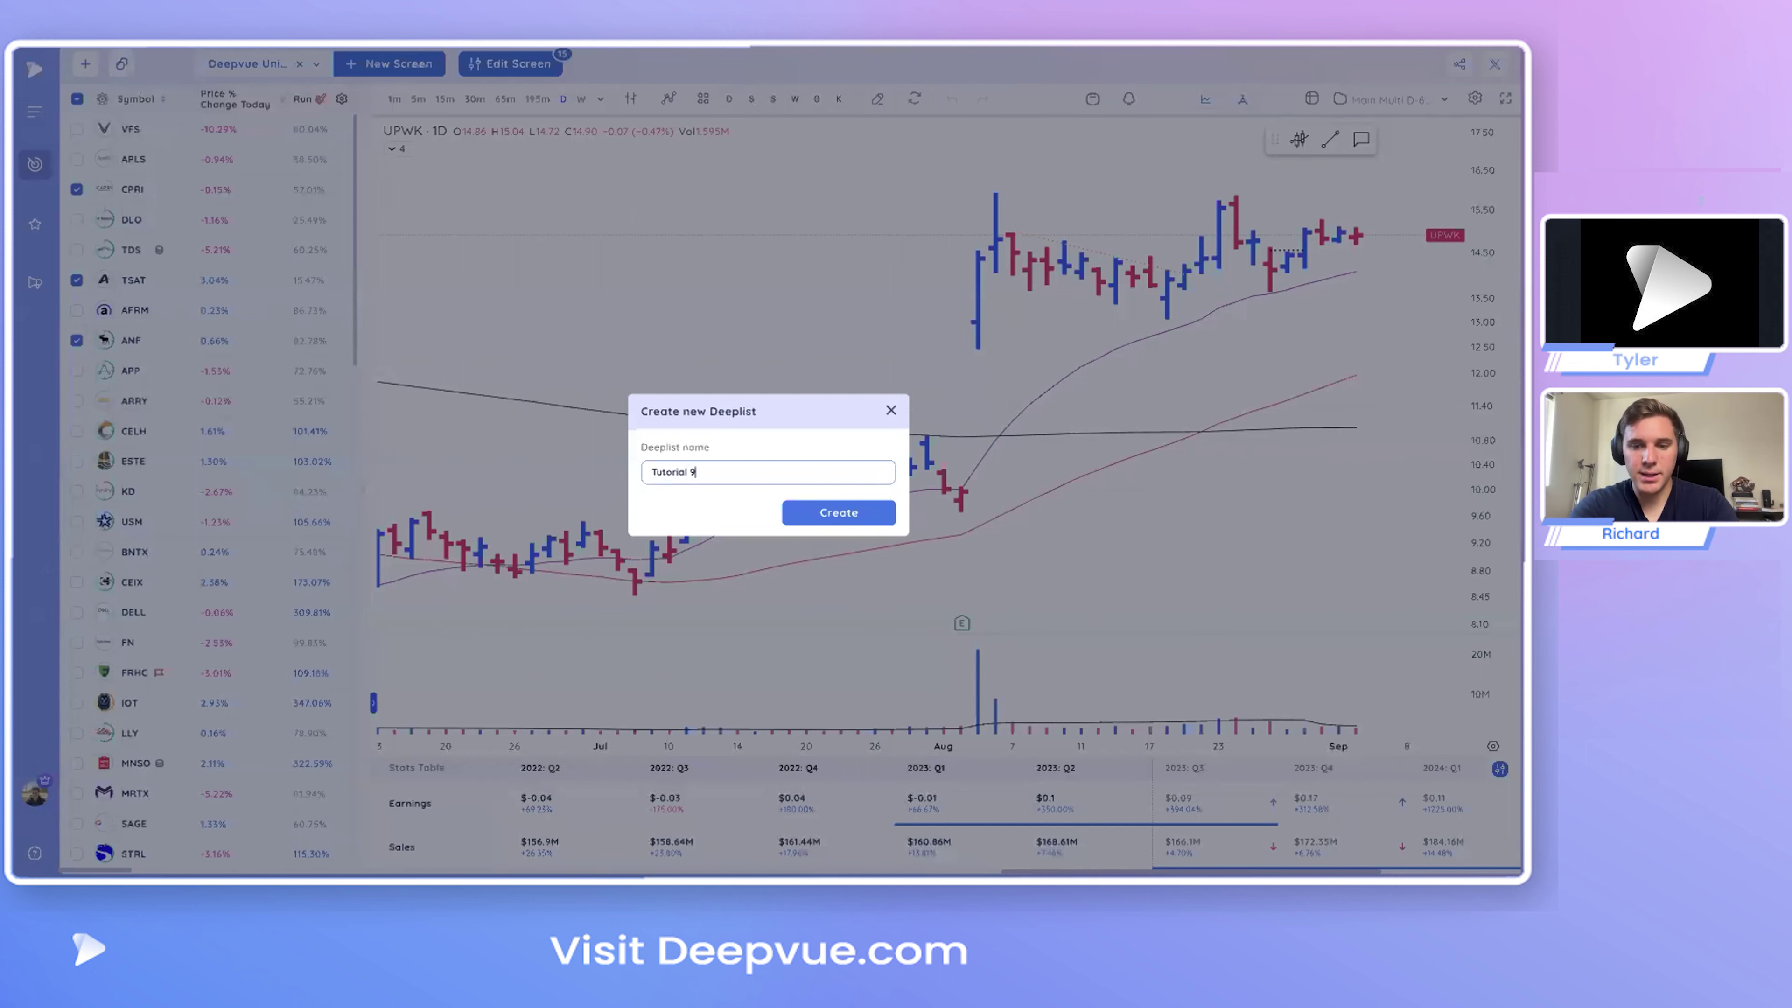
{"action": "left_click", "coordinate": [808, 503]}
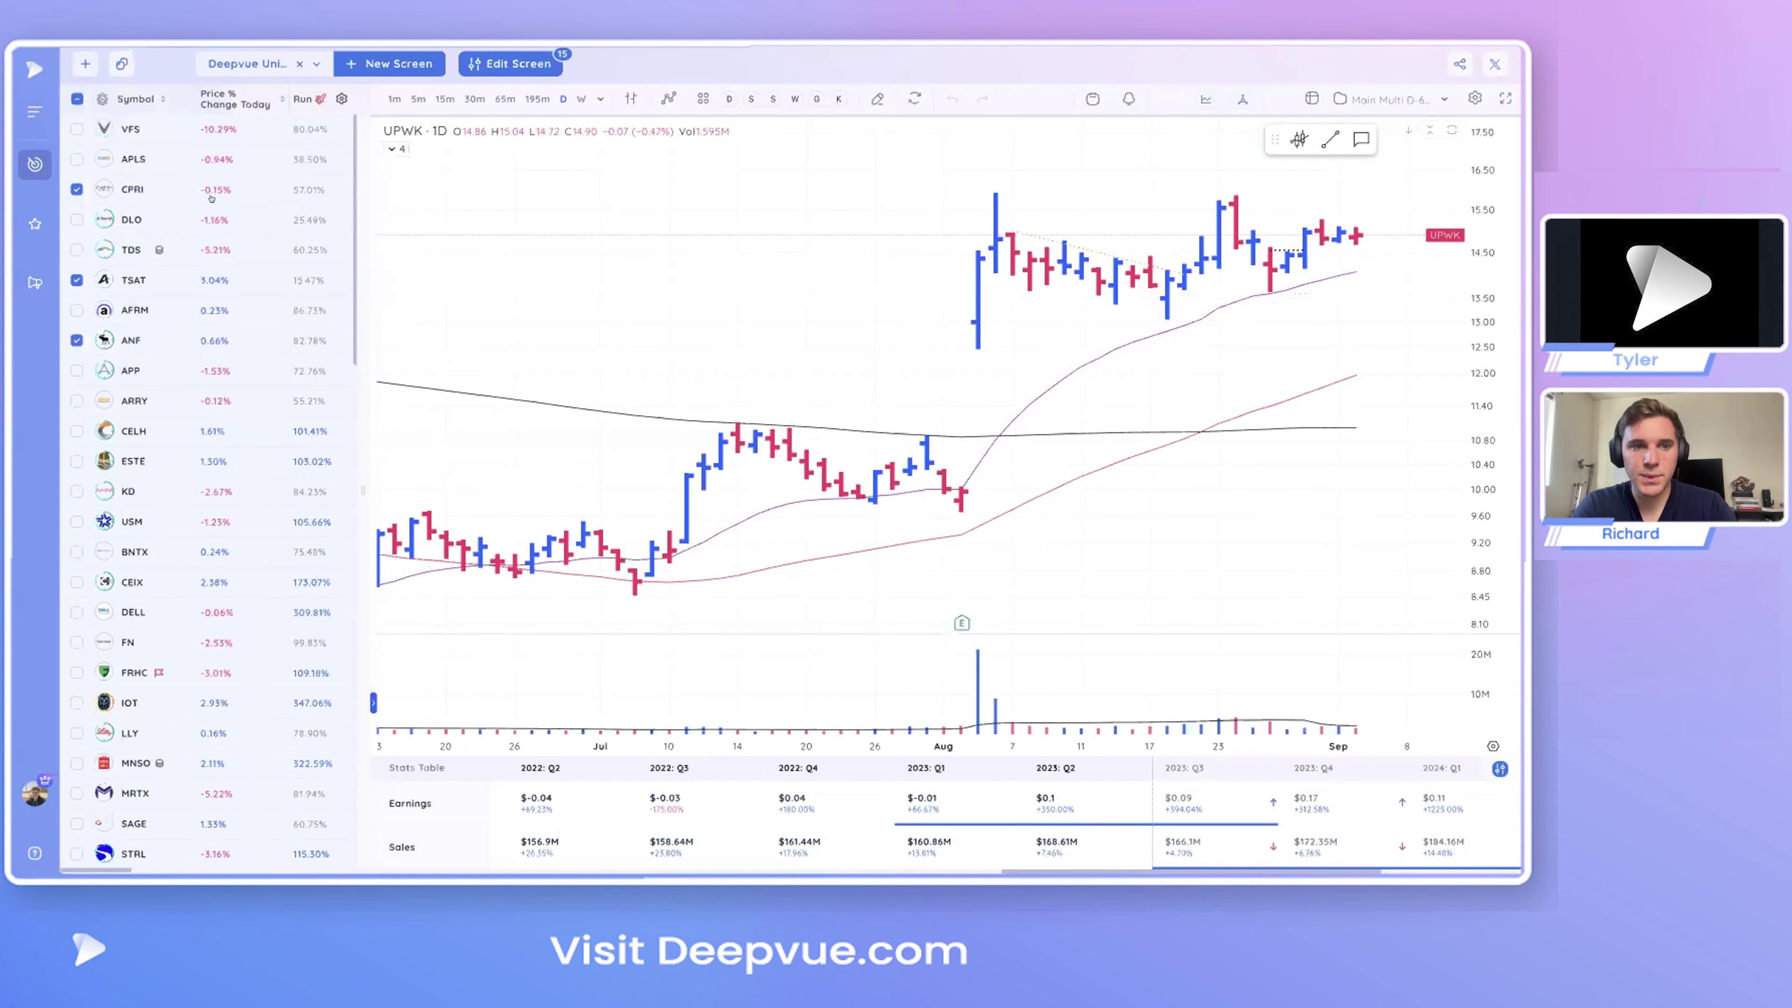
{"action": "left_click", "coordinate": [113, 99]}
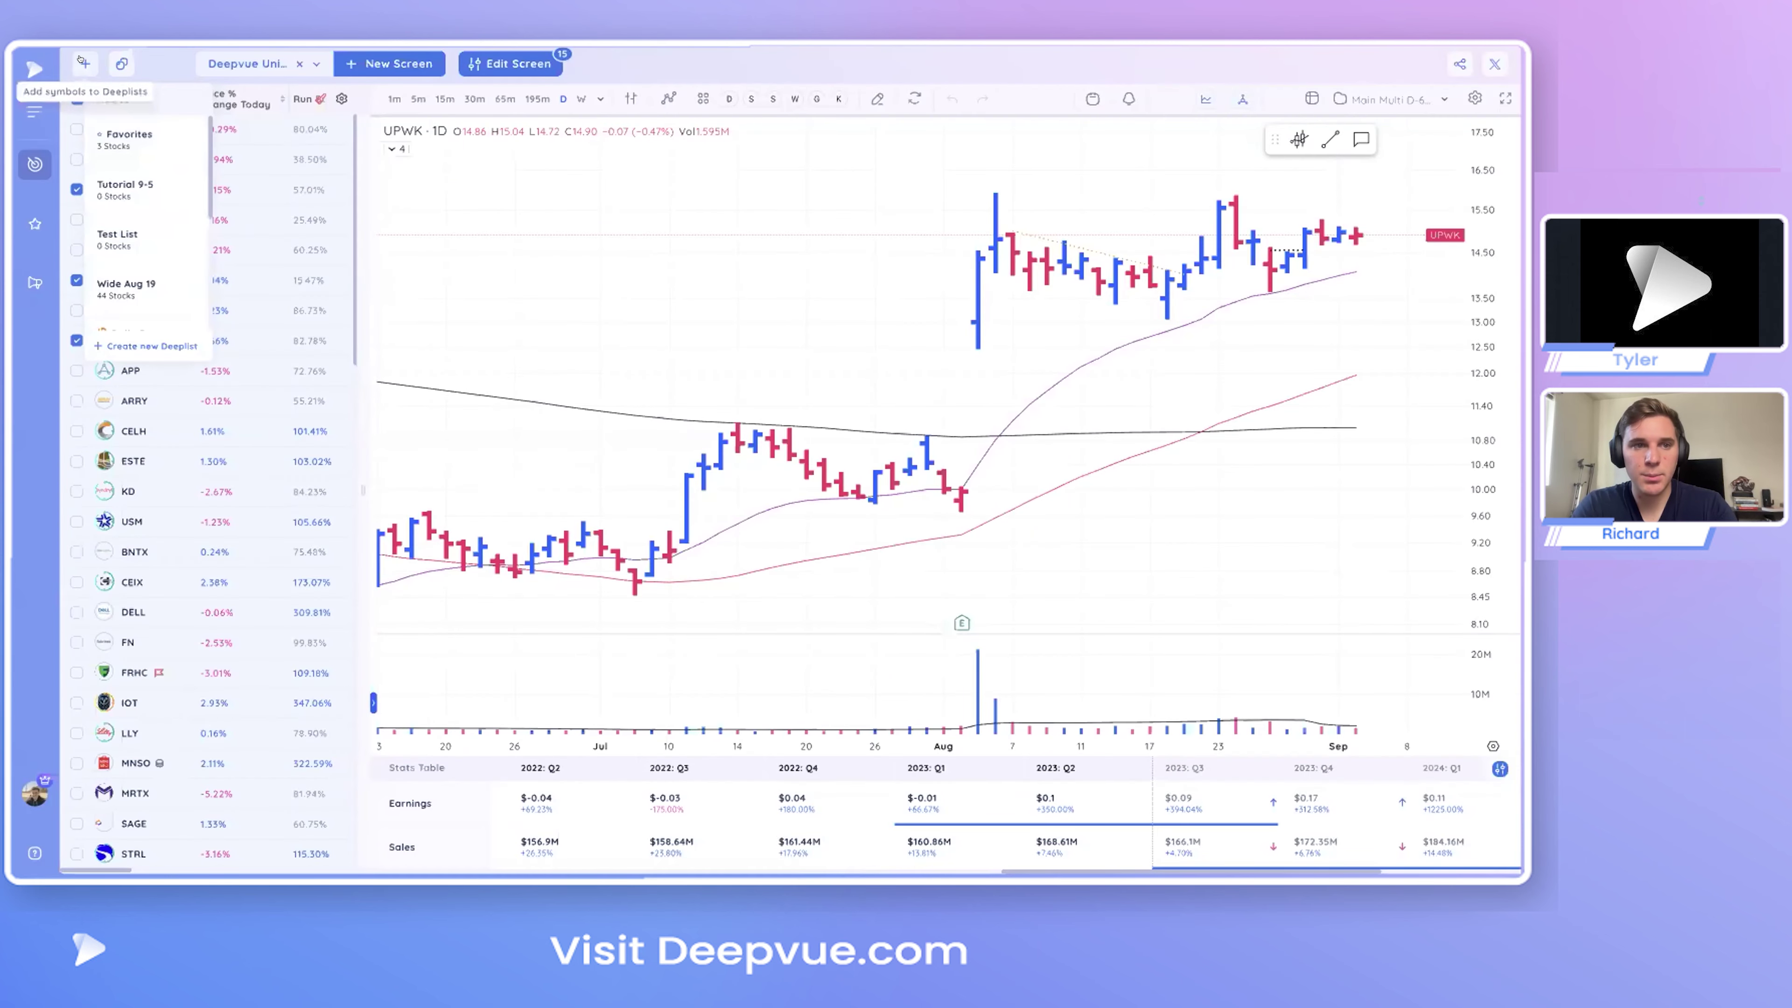
{"action": "left_click", "coordinate": [118, 186]}
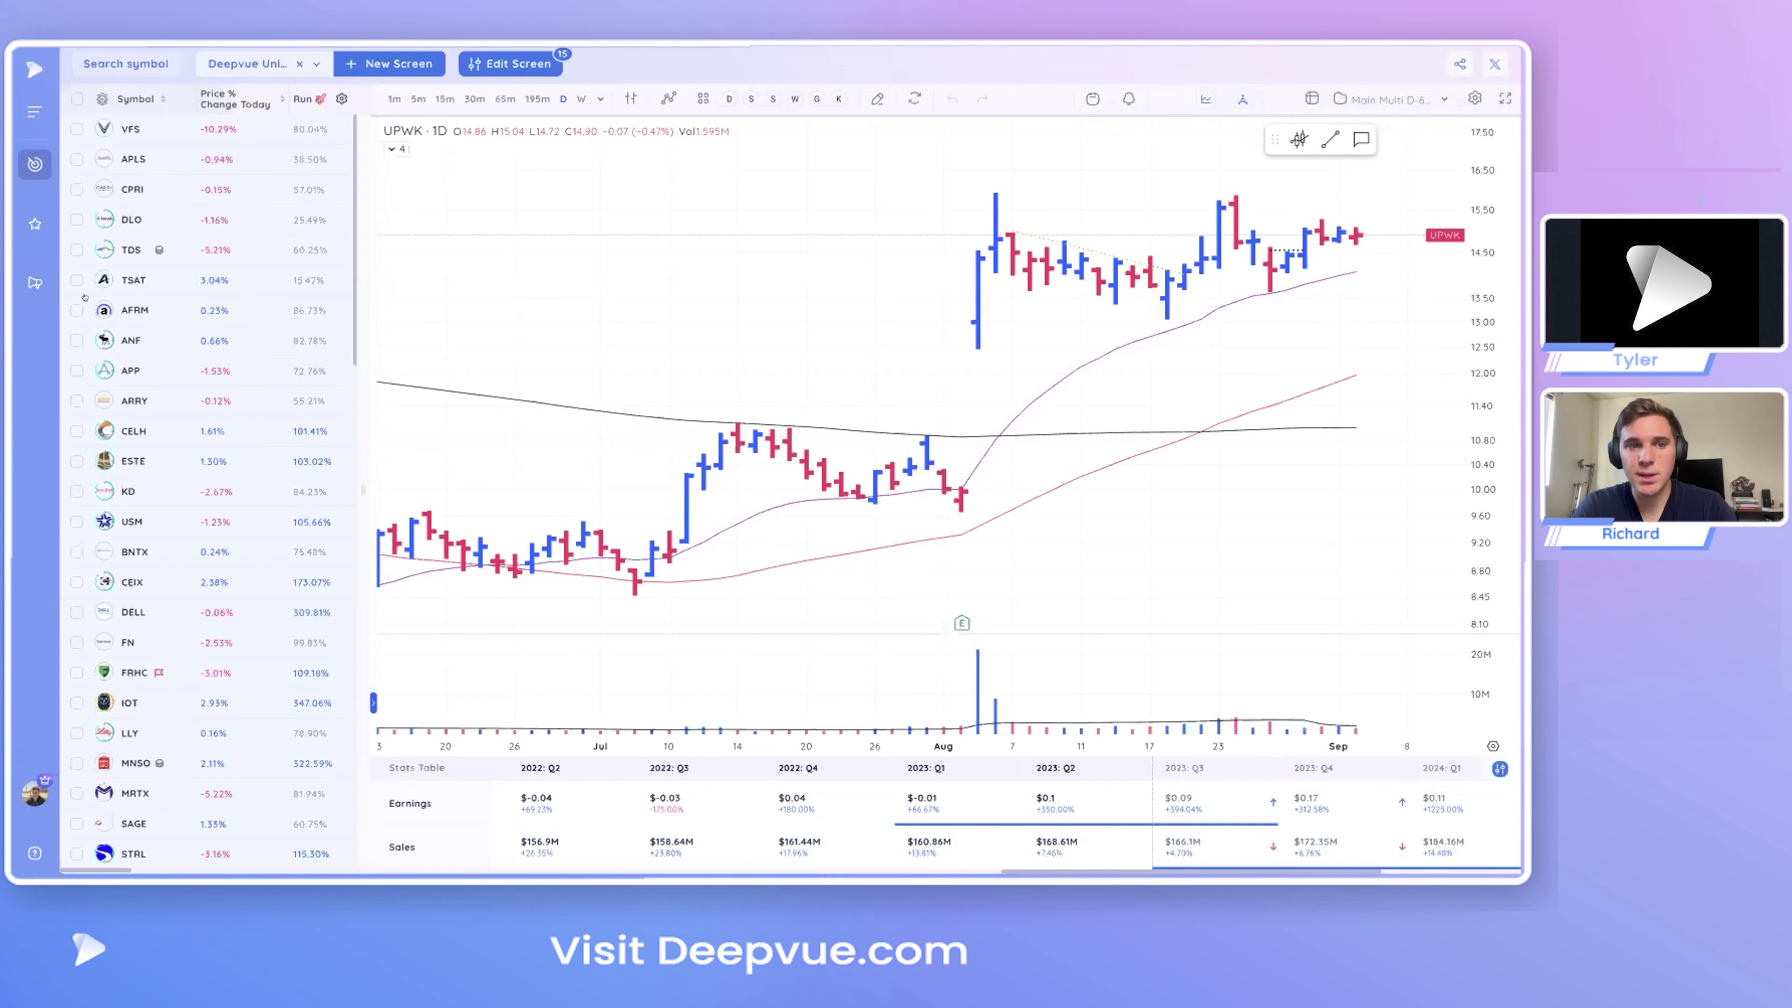
- Select APP, CELH and KD in the screener and add them to the Tutorial 9-5 Deeplist
{"action": "left_click", "coordinate": [73, 368]}
{"action": "left_click", "coordinate": [73, 432]}
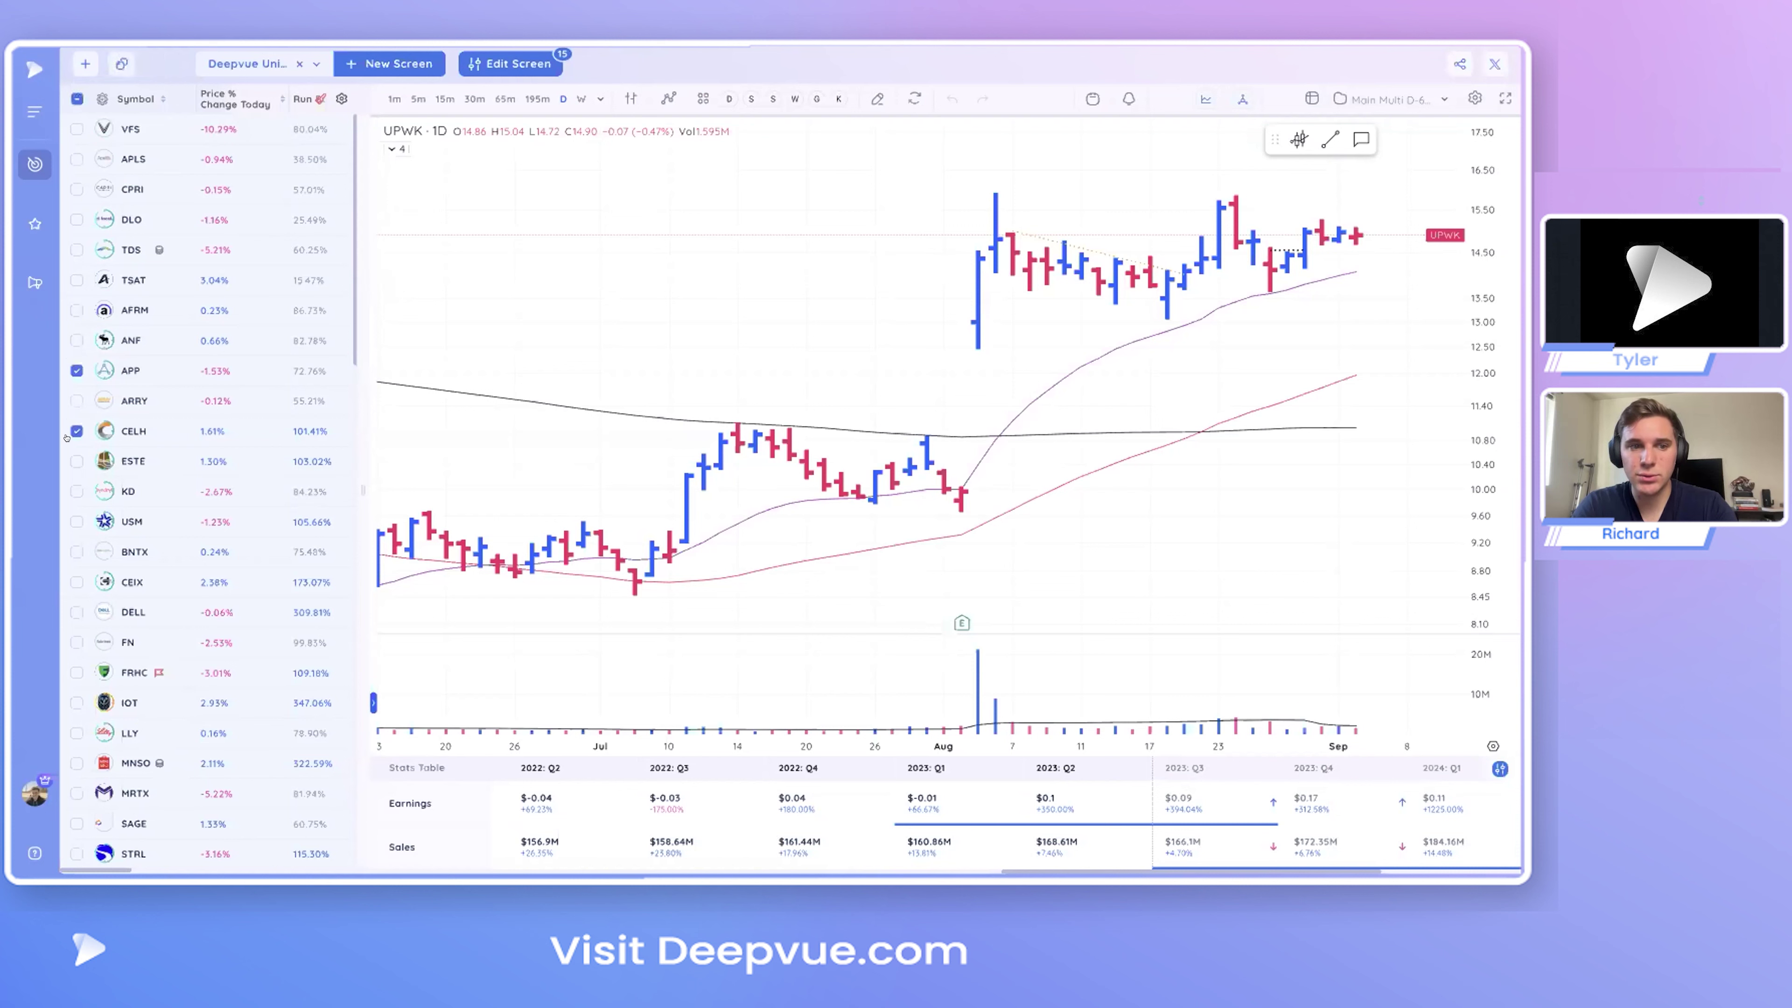
{"action": "left_click", "coordinate": [74, 490]}
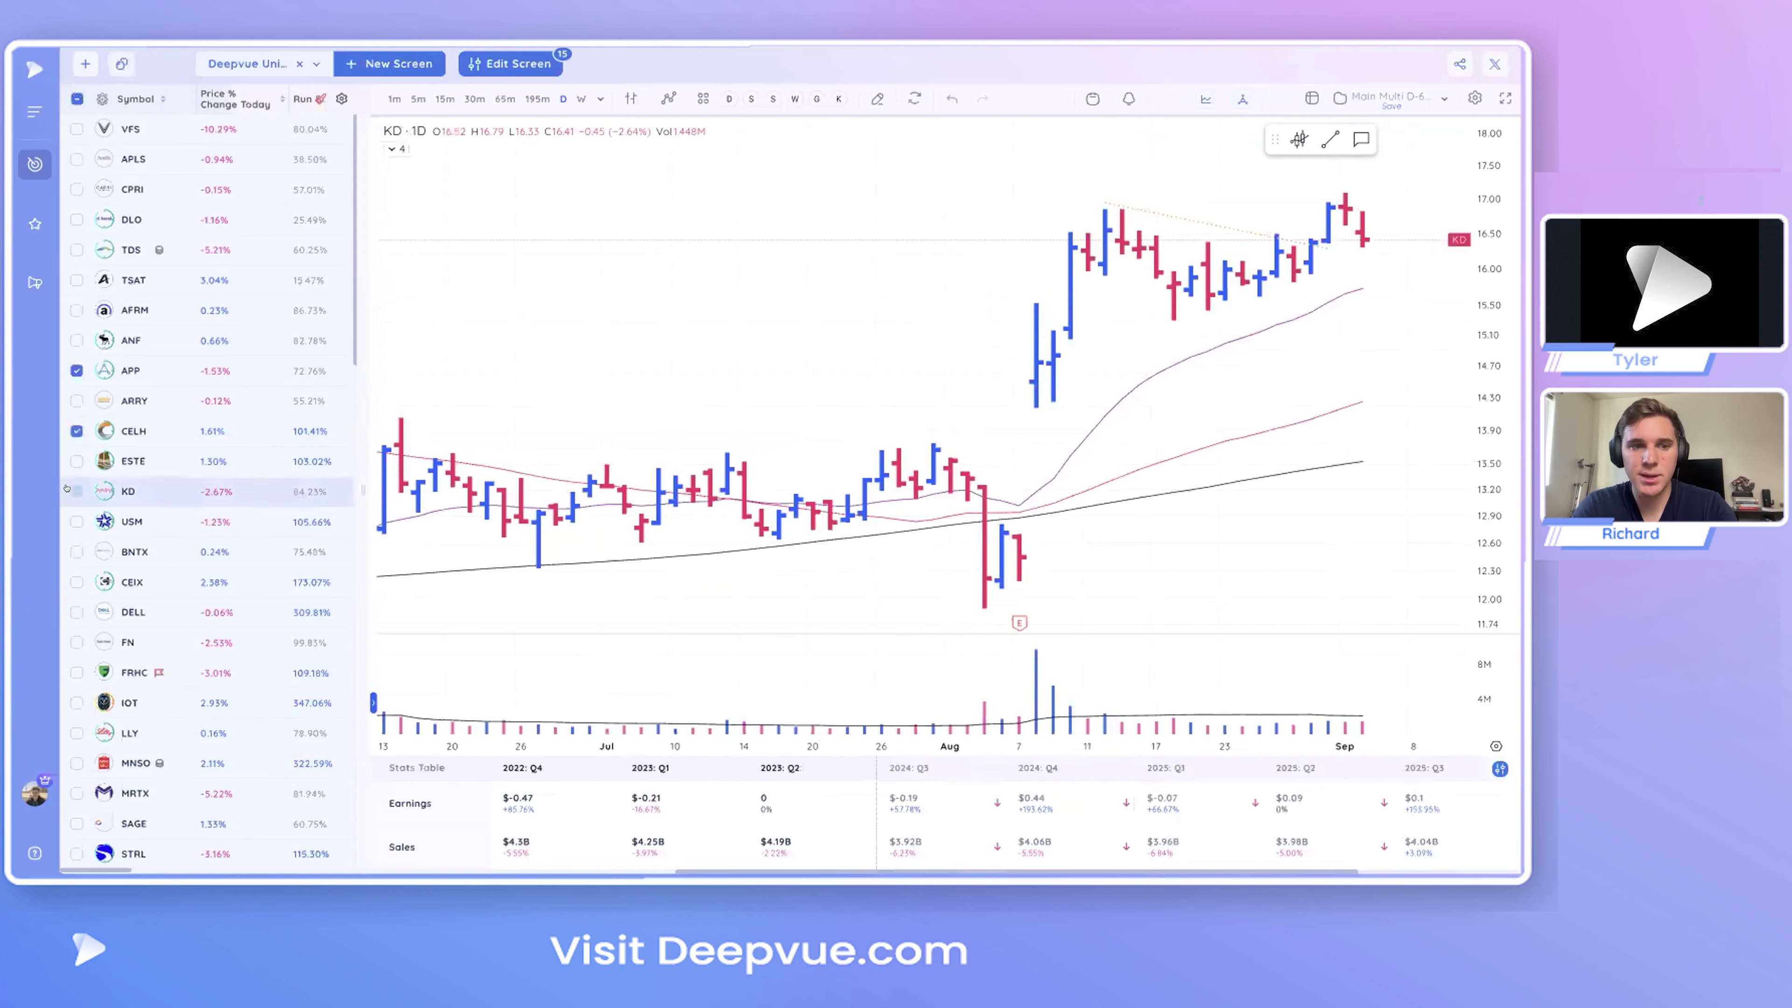
{"action": "left_click", "coordinate": [83, 62]}
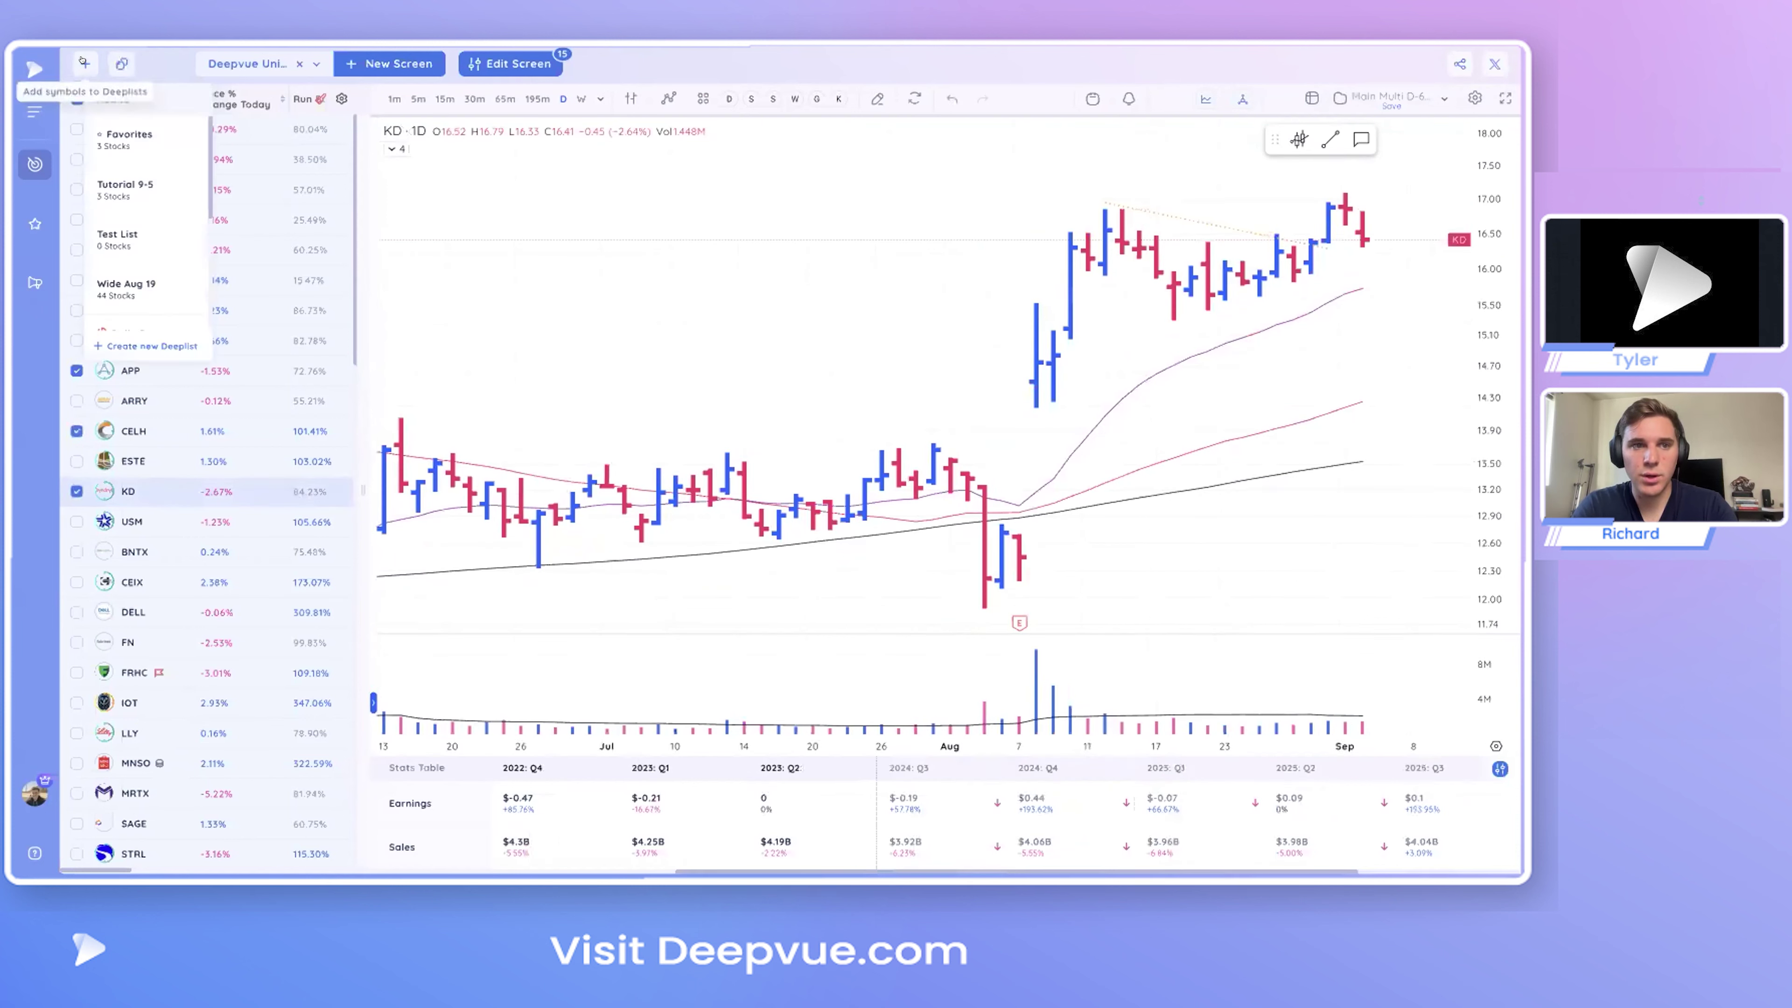
{"action": "left_click", "coordinate": [113, 185]}
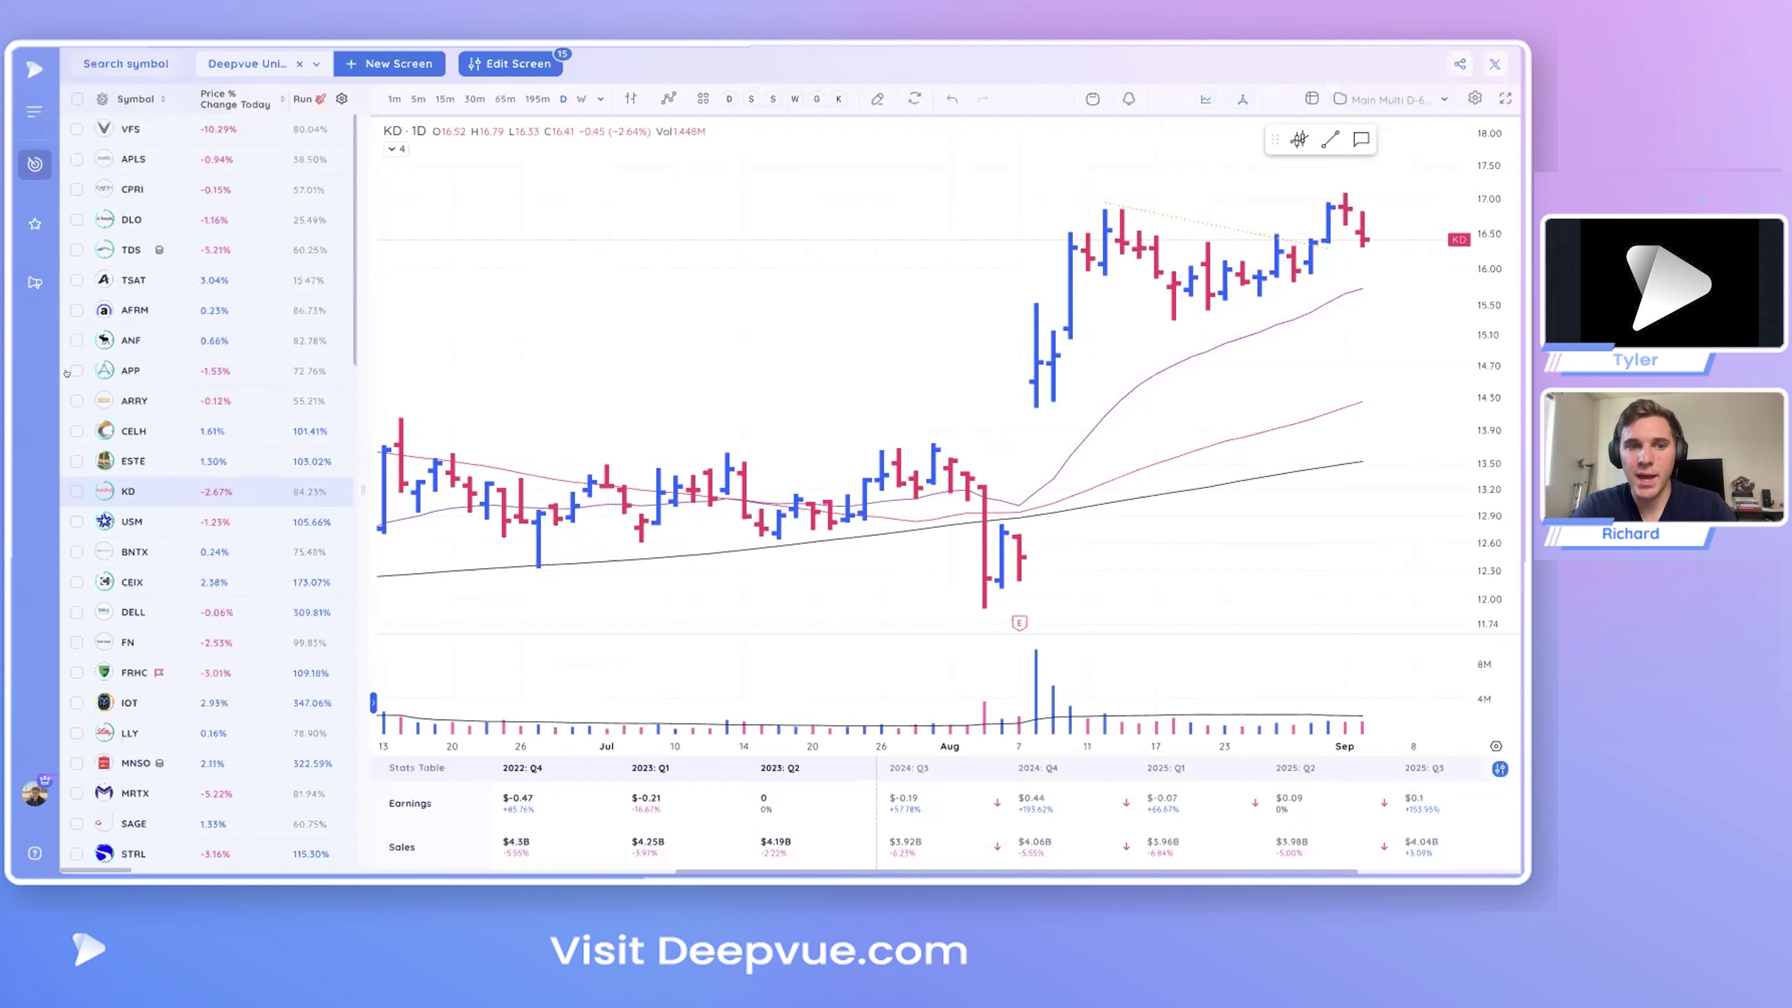
{"action": "left_click", "coordinate": [76, 400]}
{"action": "left_click", "coordinate": [74, 460]}
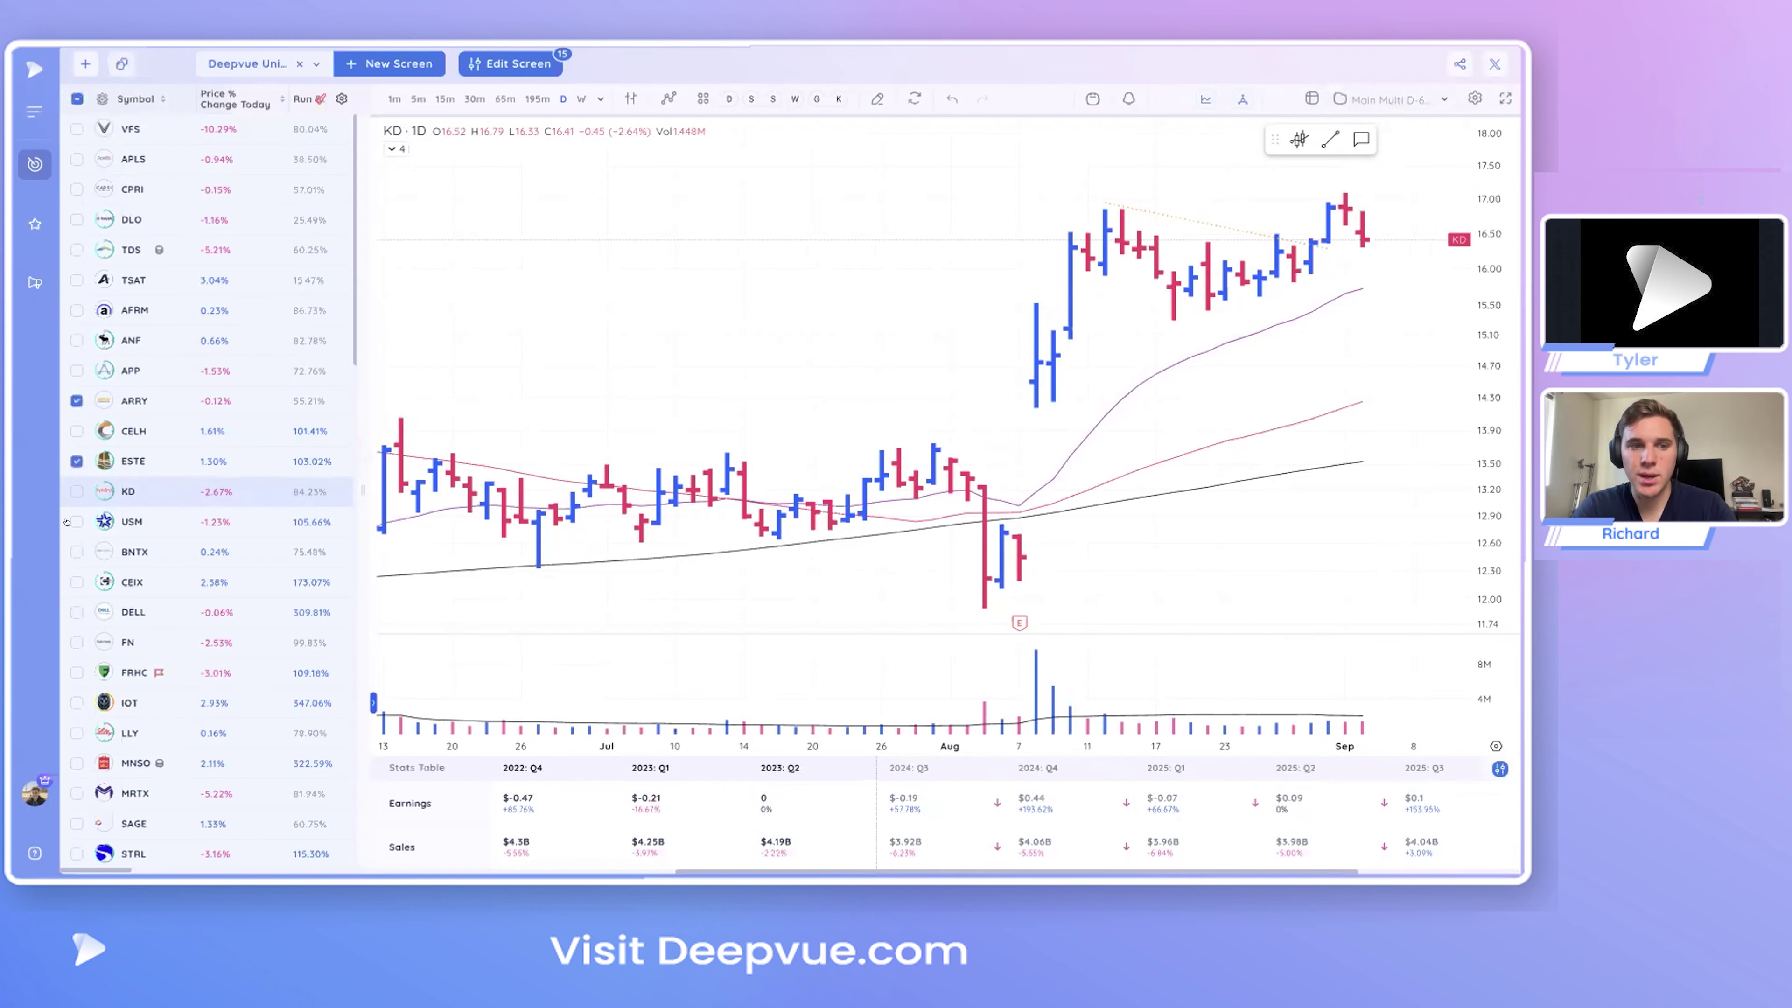
{"action": "left_click", "coordinate": [73, 523]}
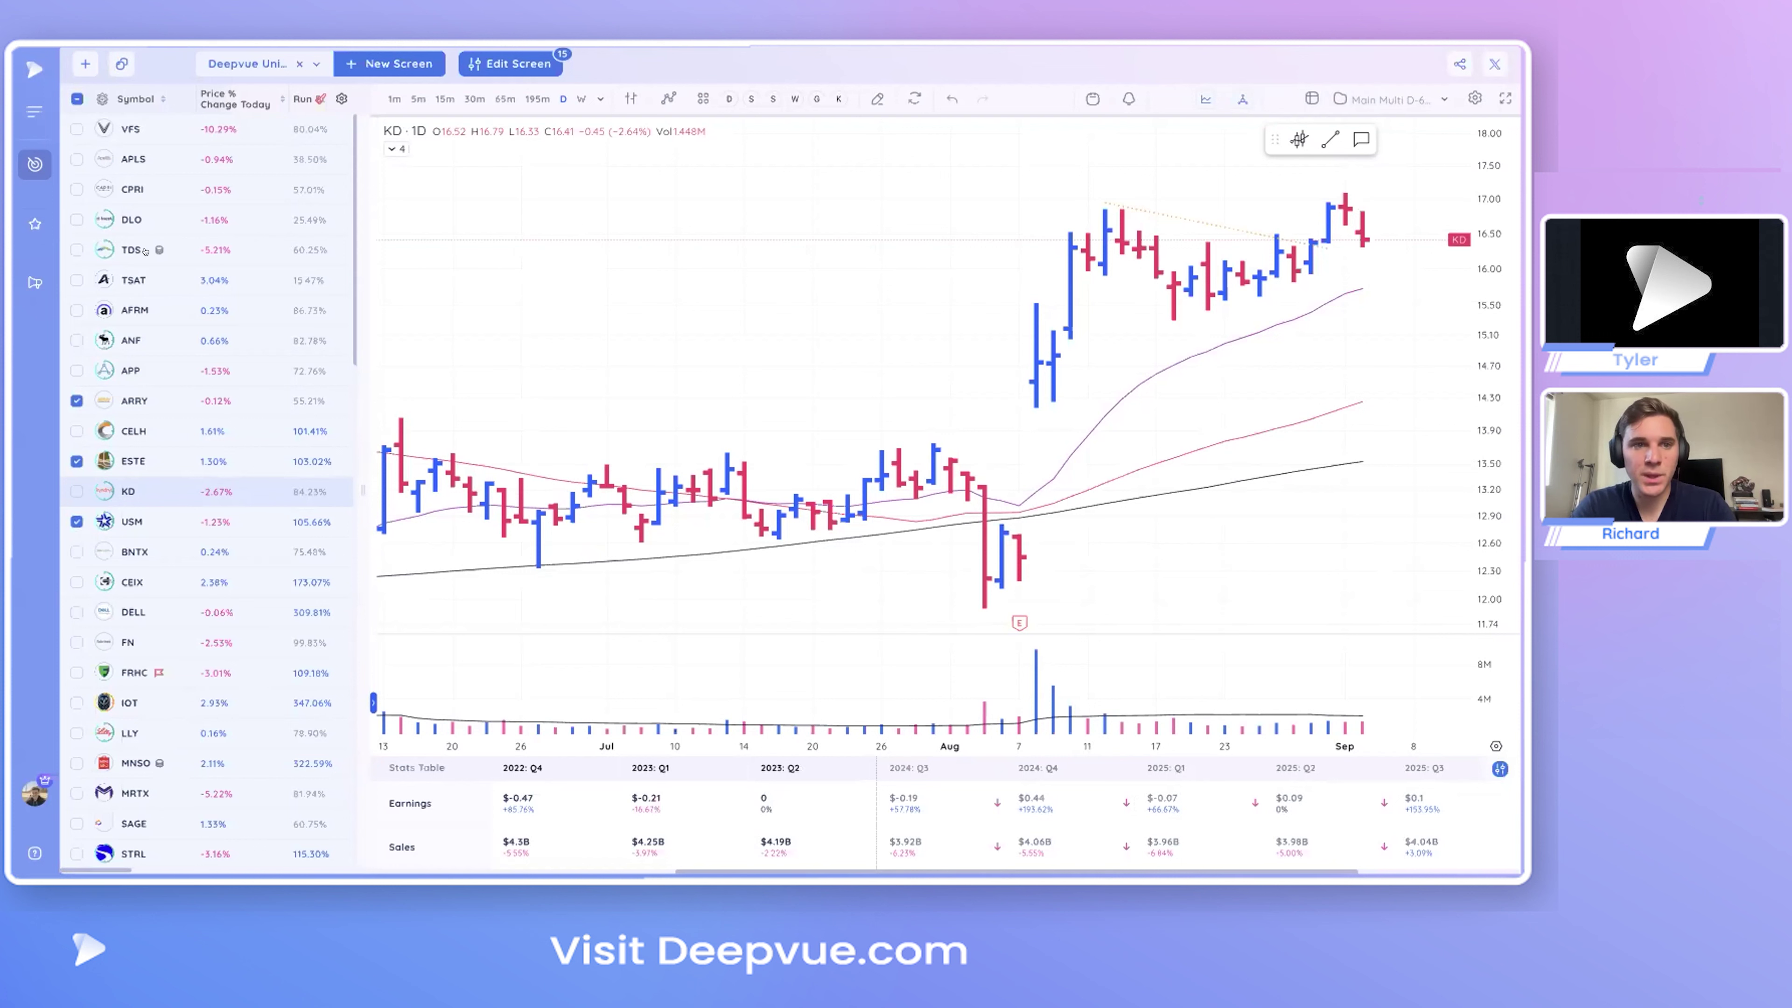
{"action": "left_click", "coordinate": [73, 400]}
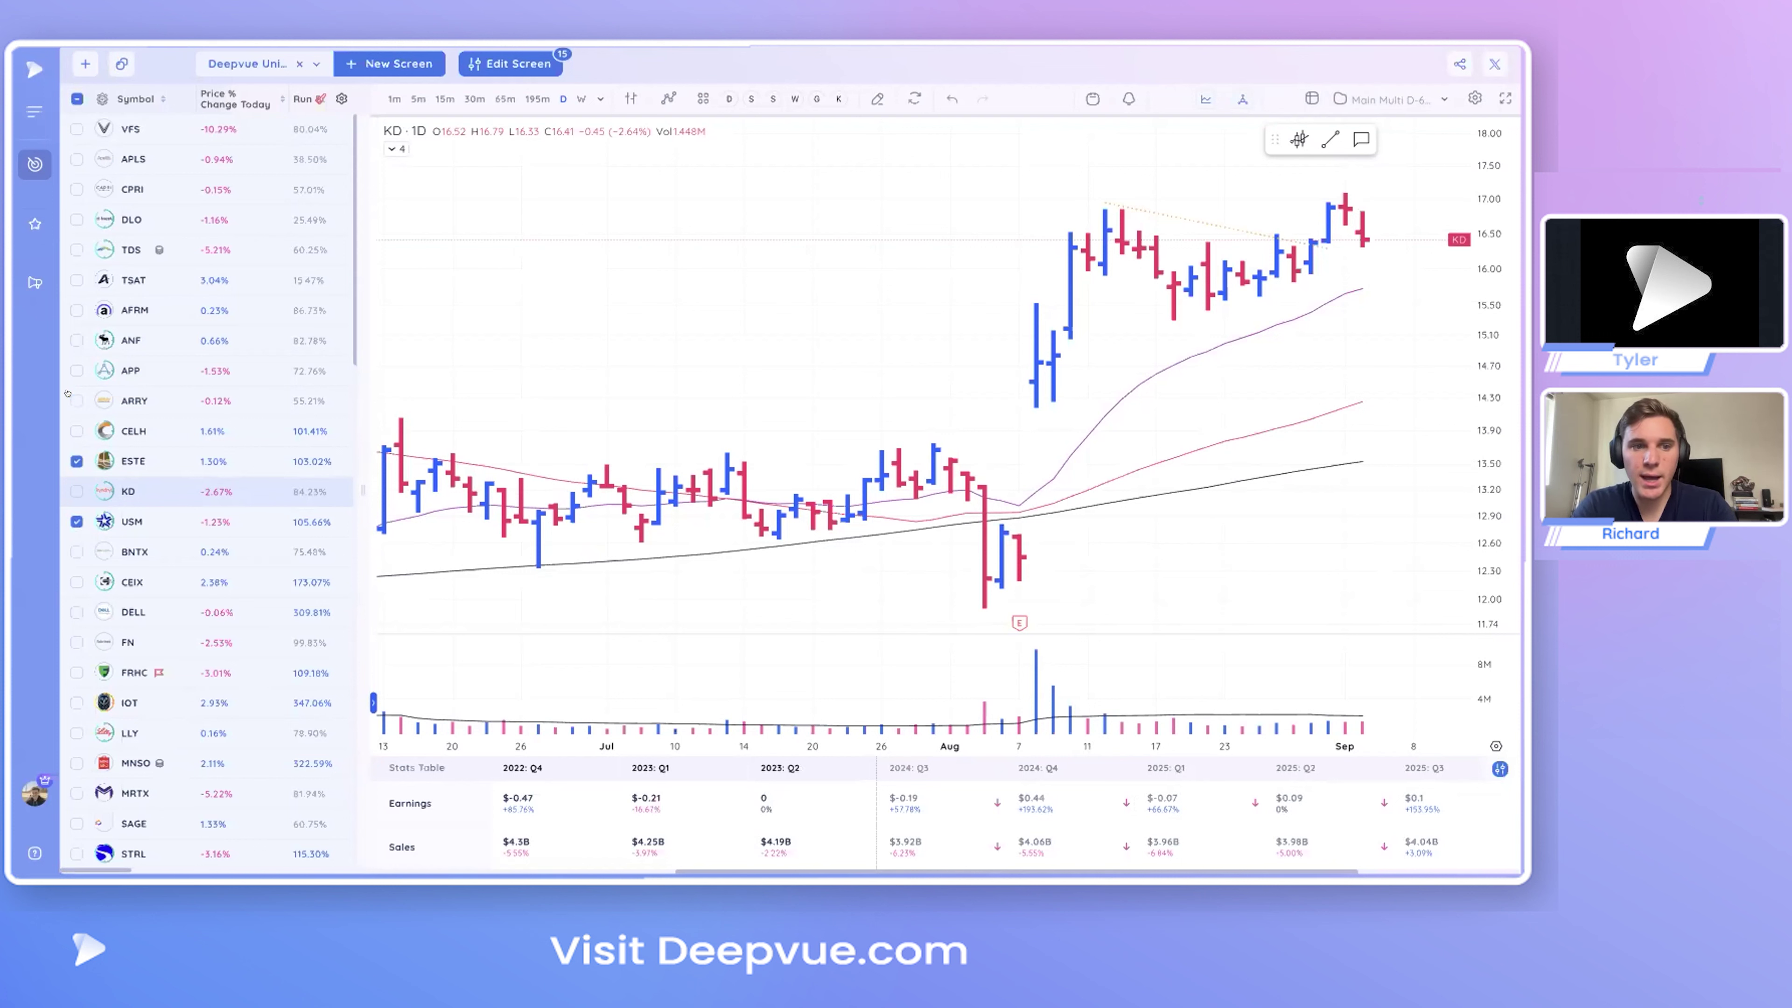
{"action": "left_click", "coordinate": [69, 464]}
{"action": "left_click", "coordinate": [69, 519]}
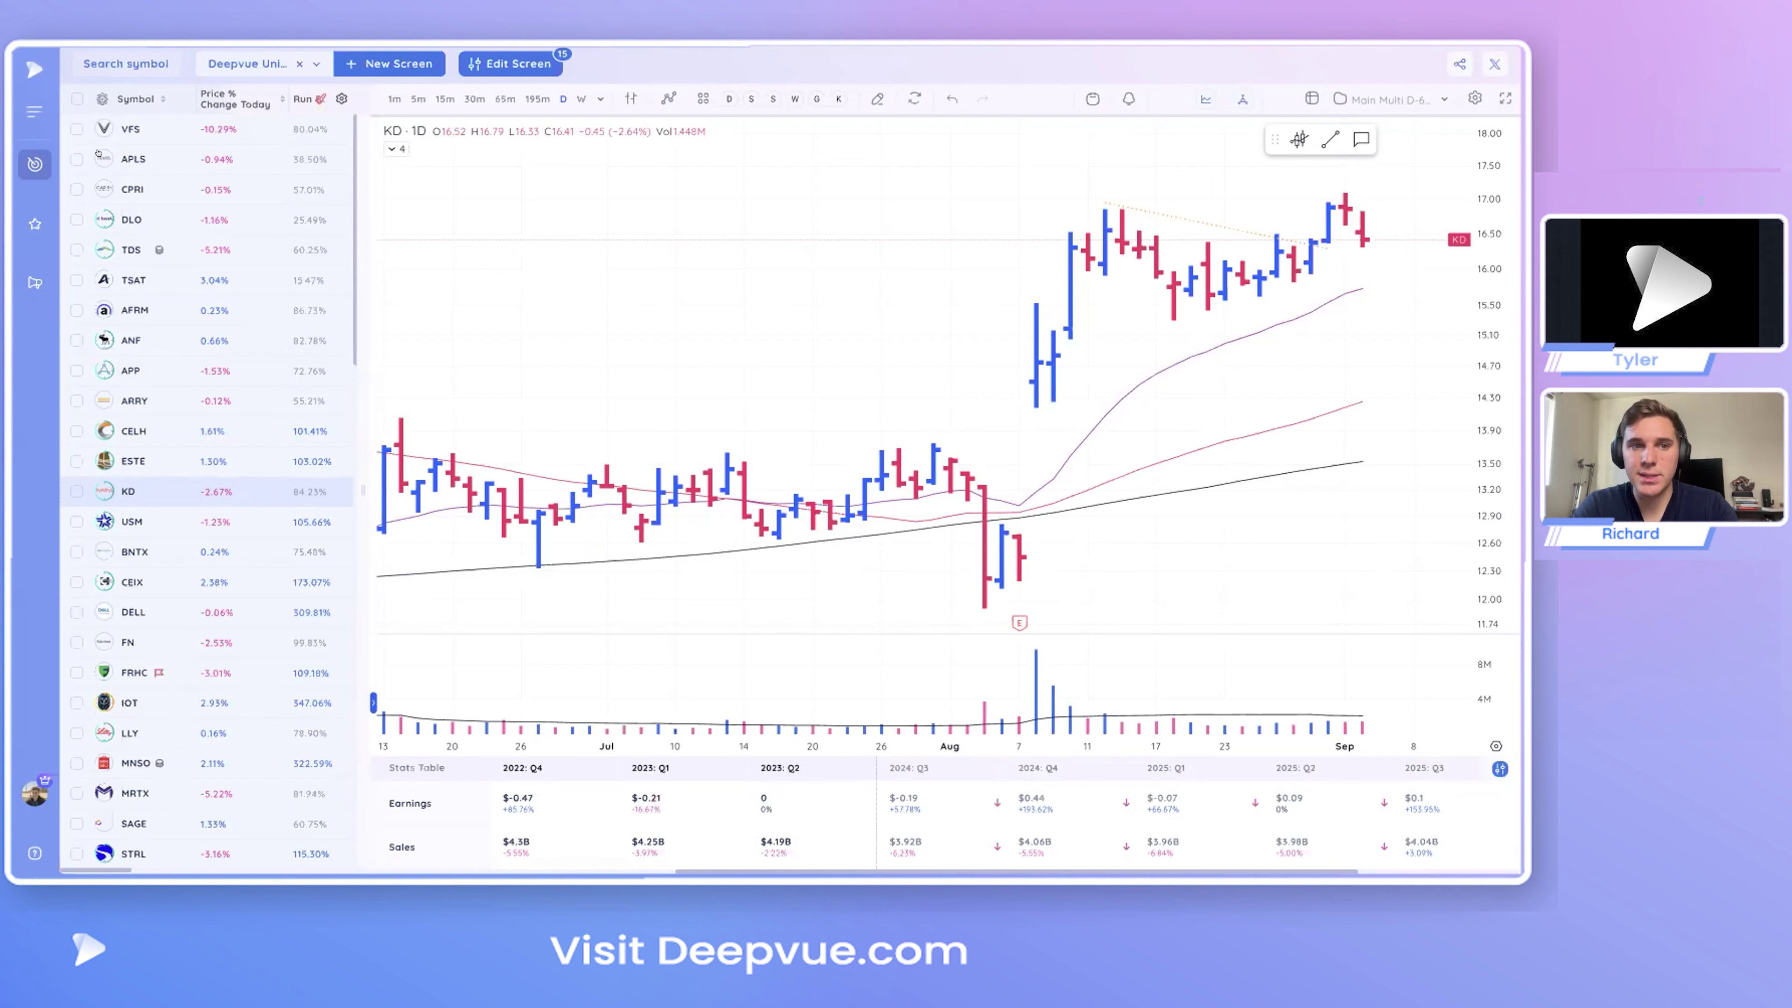
- Assign APLS to the purple Theme ETFs target list and move it to the red Daily Focus List, confirming the move
{"action": "left_click", "coordinate": [99, 157]}
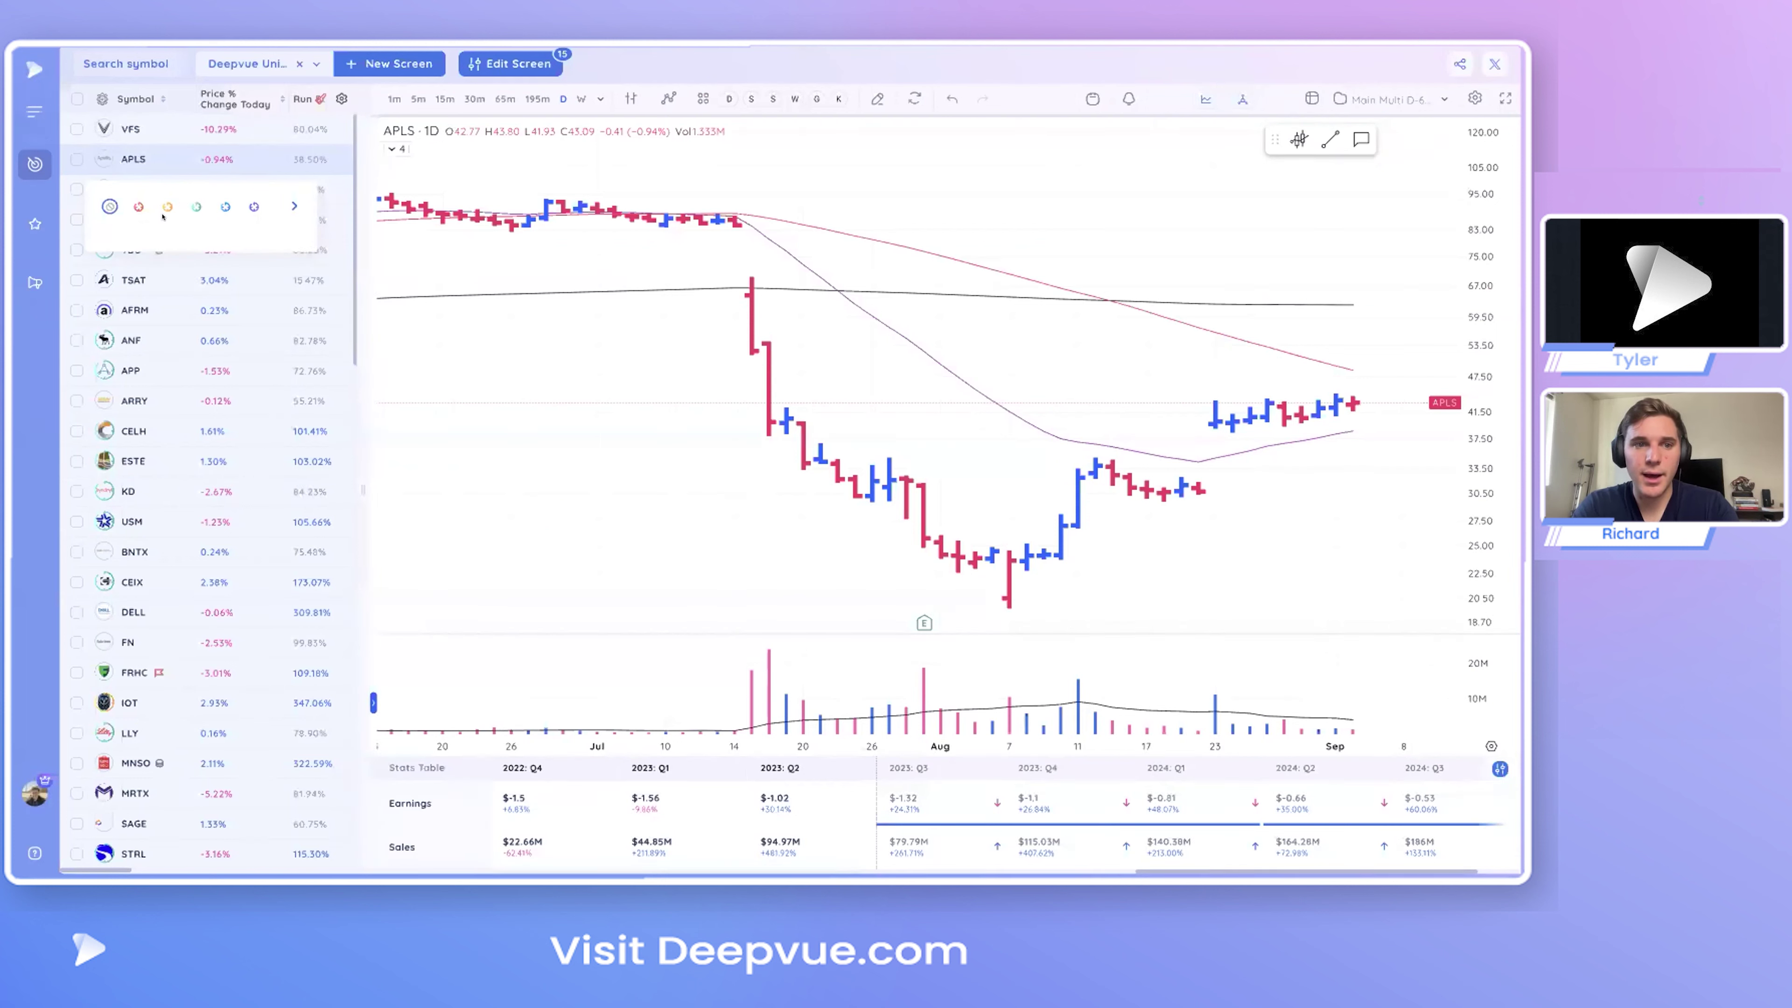
{"action": "left_click", "coordinate": [252, 206]}
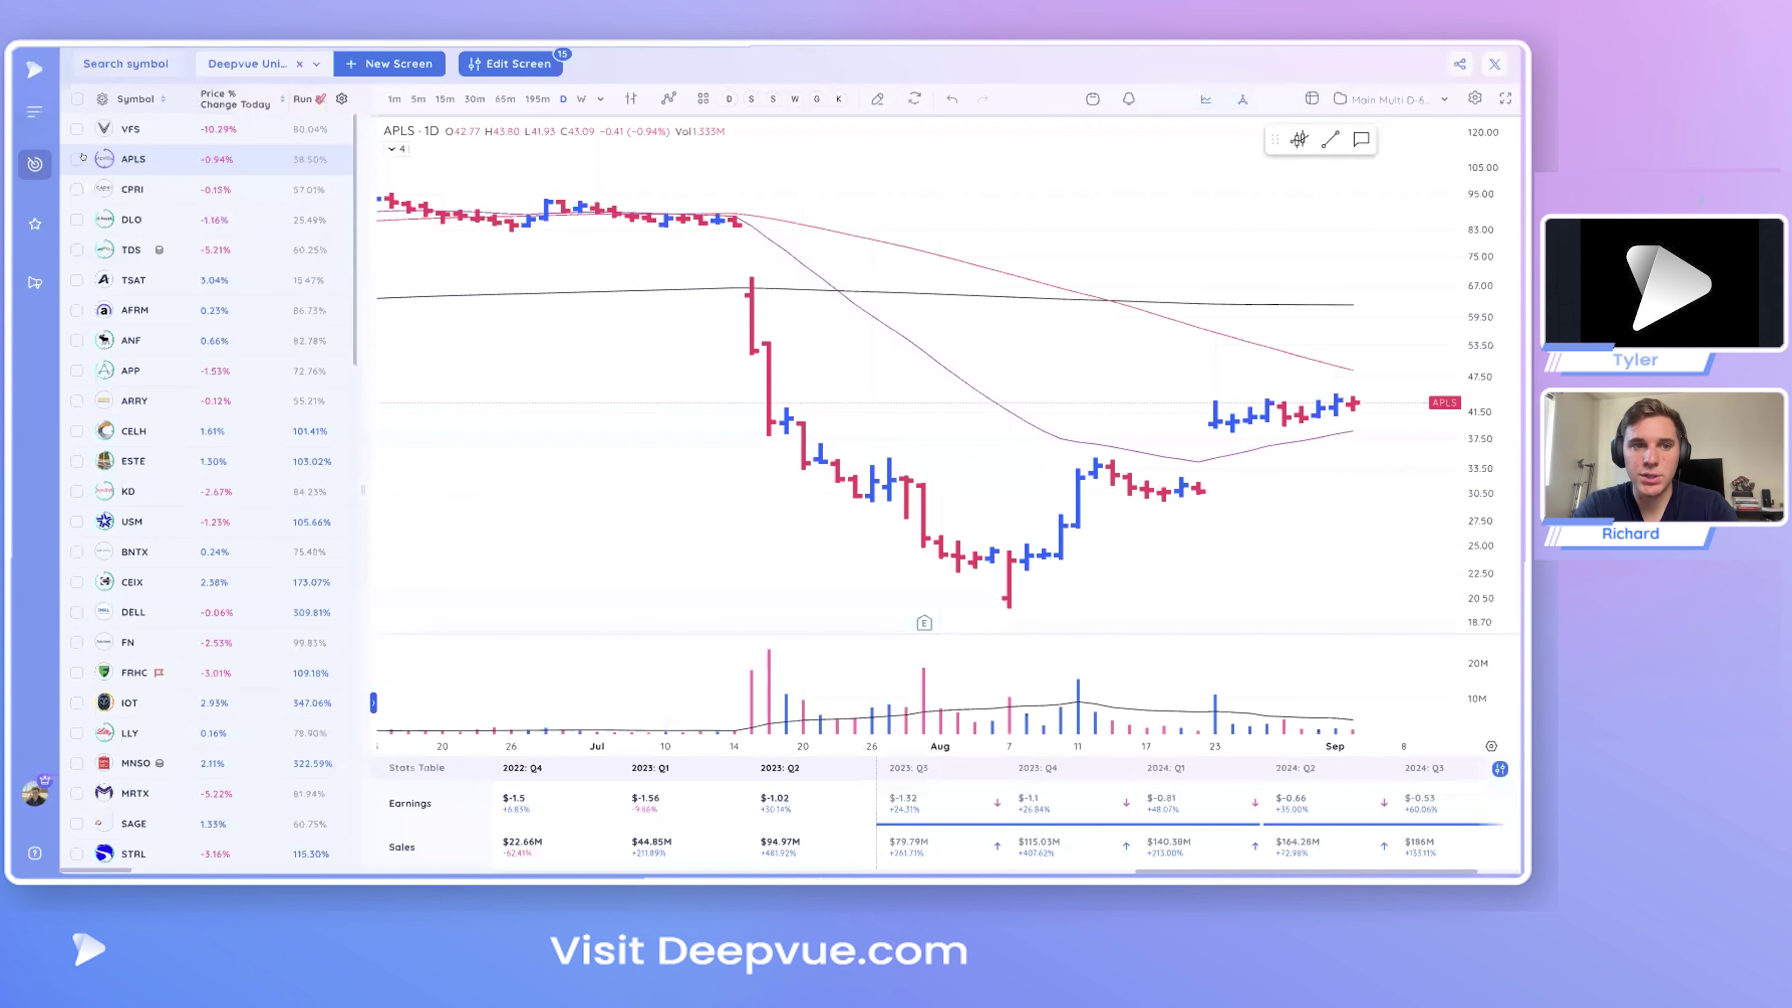
{"action": "left_click", "coordinate": [132, 203]}
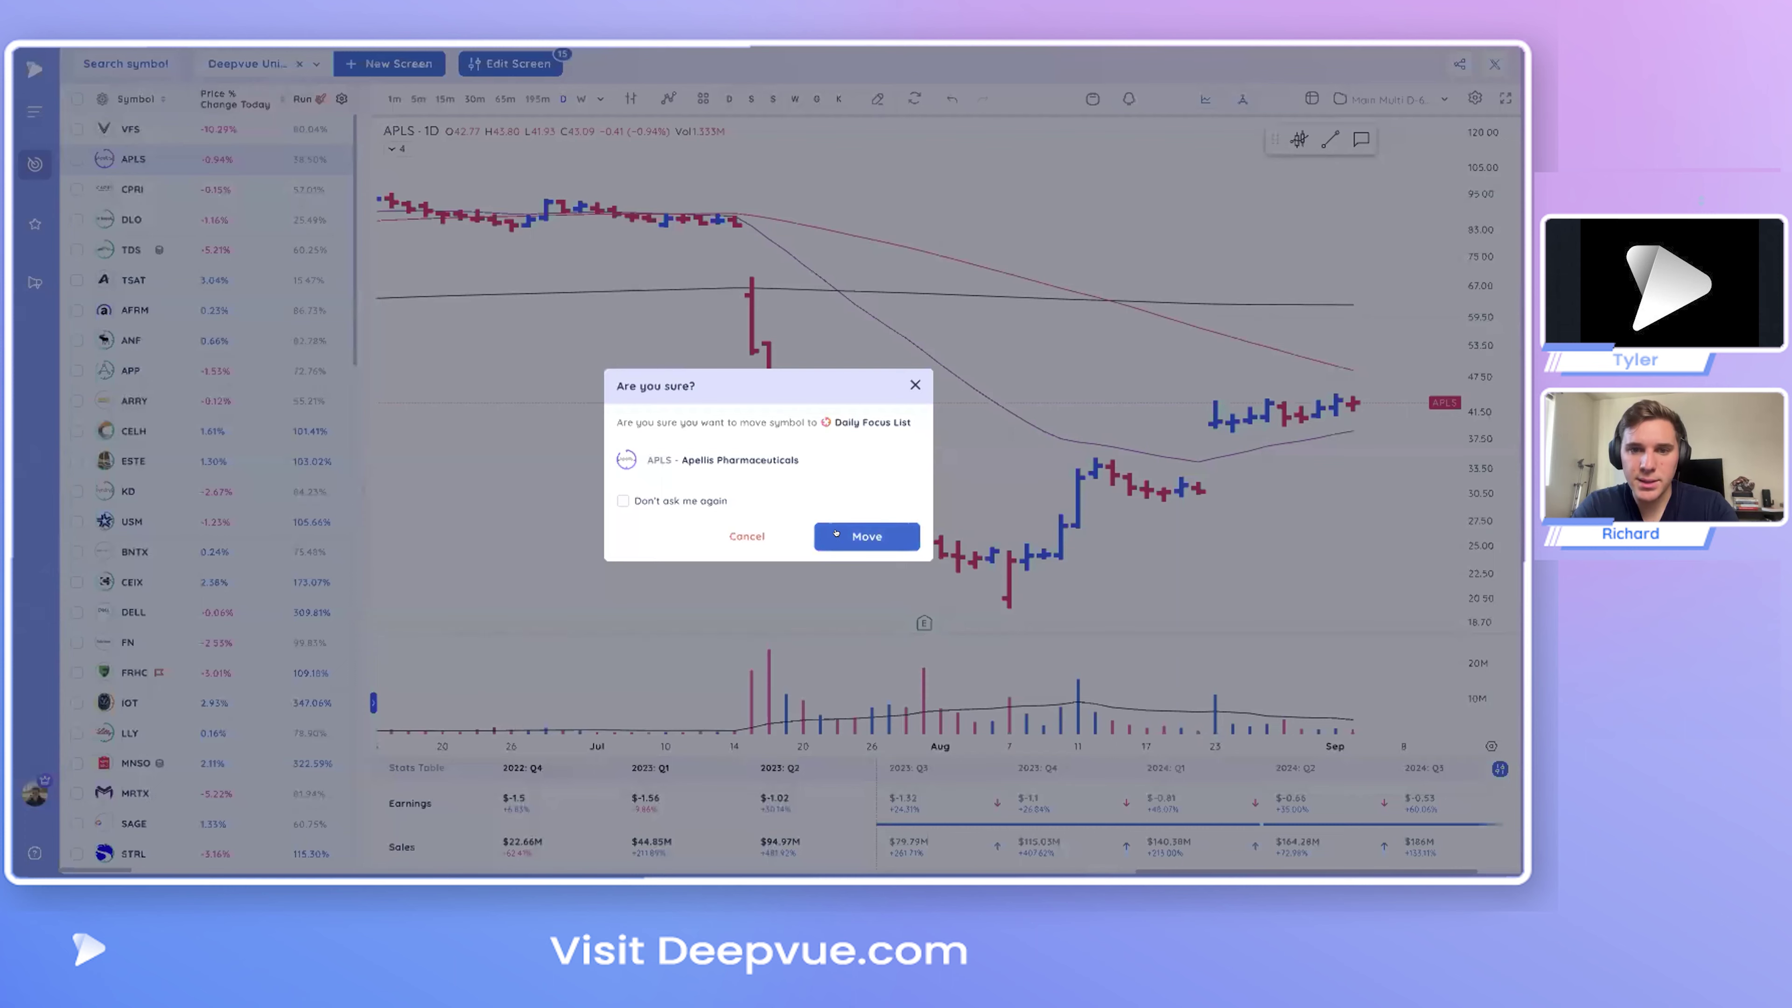
{"action": "left_click", "coordinate": [840, 533]}
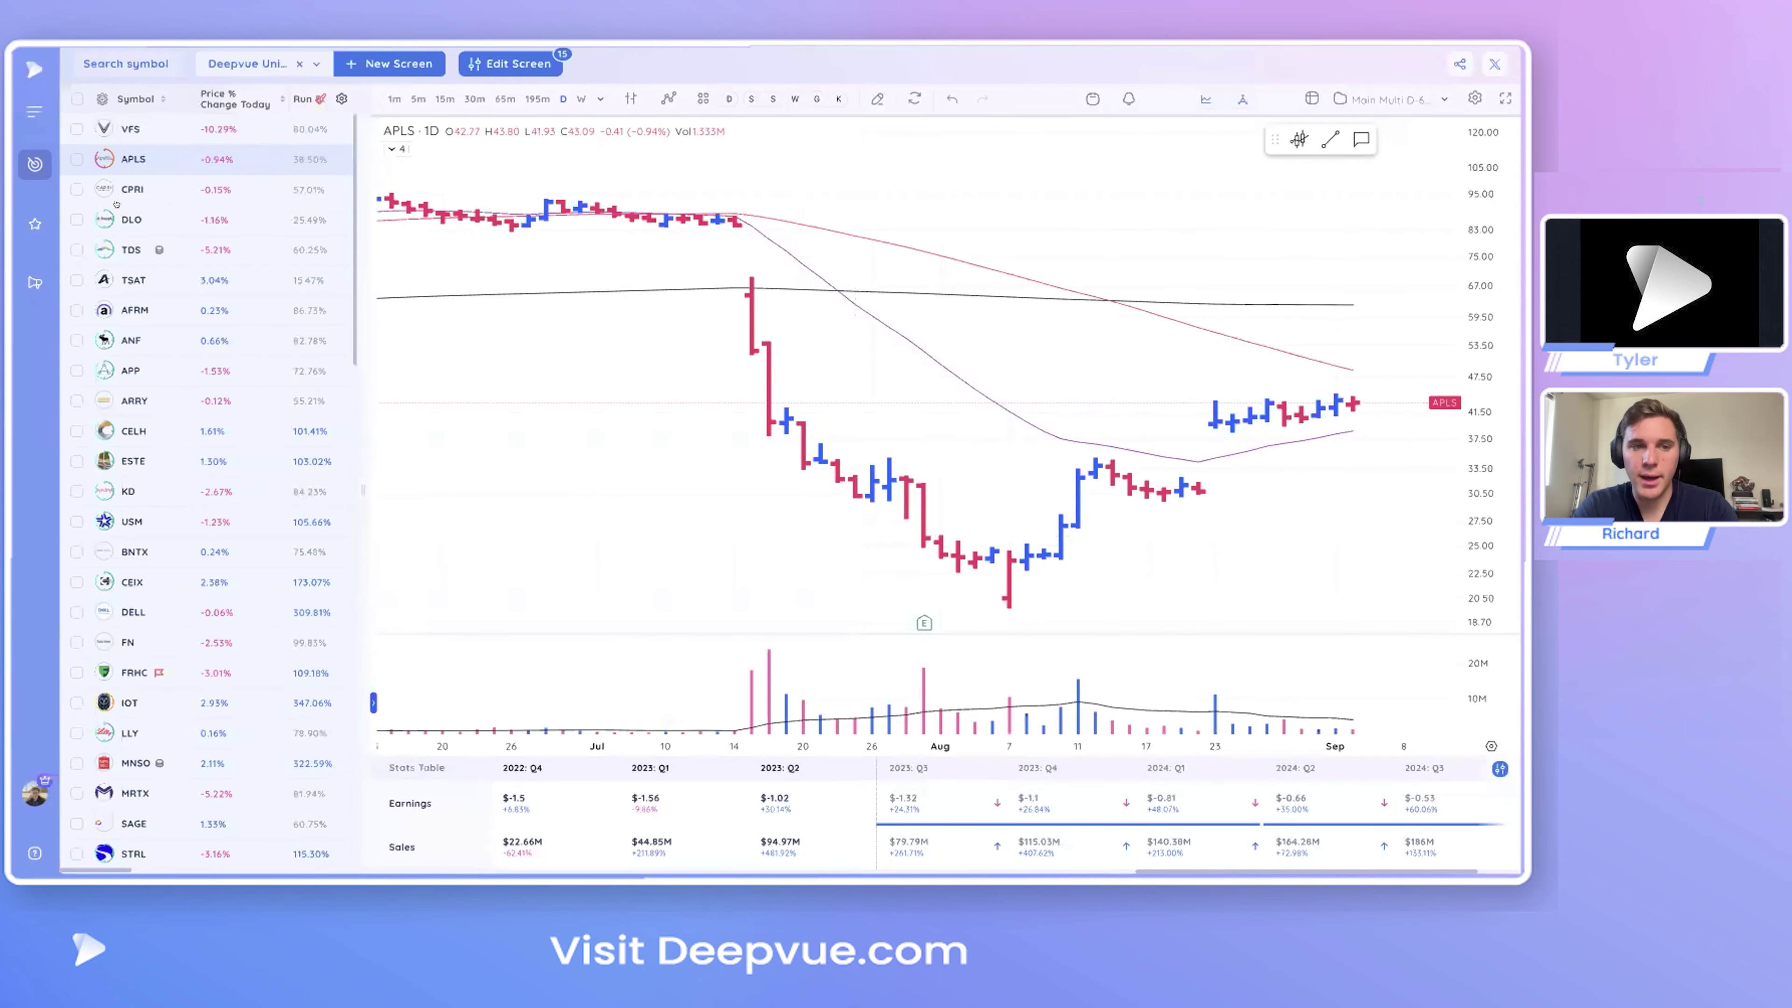
- Examine the named target list options for CPRI, including Not my target, and check the ARRY stock
{"action": "left_click", "coordinate": [99, 186]}
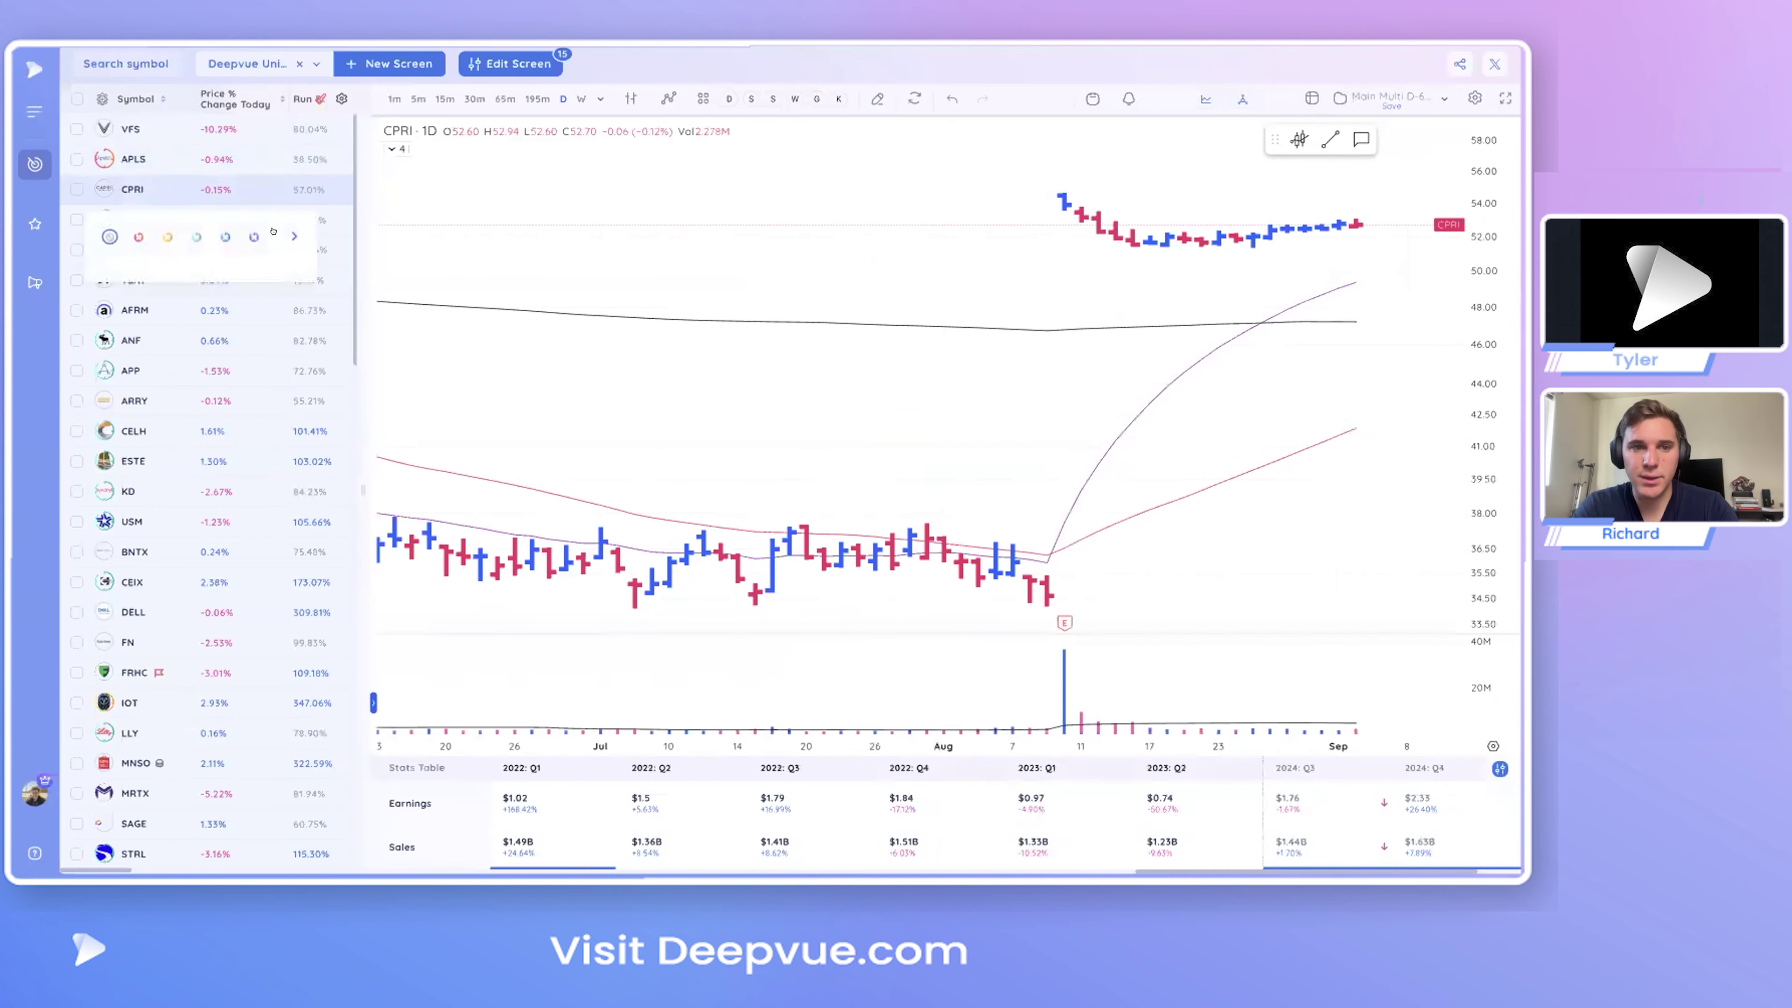
{"action": "mouse_move", "coordinate": [294, 237]}
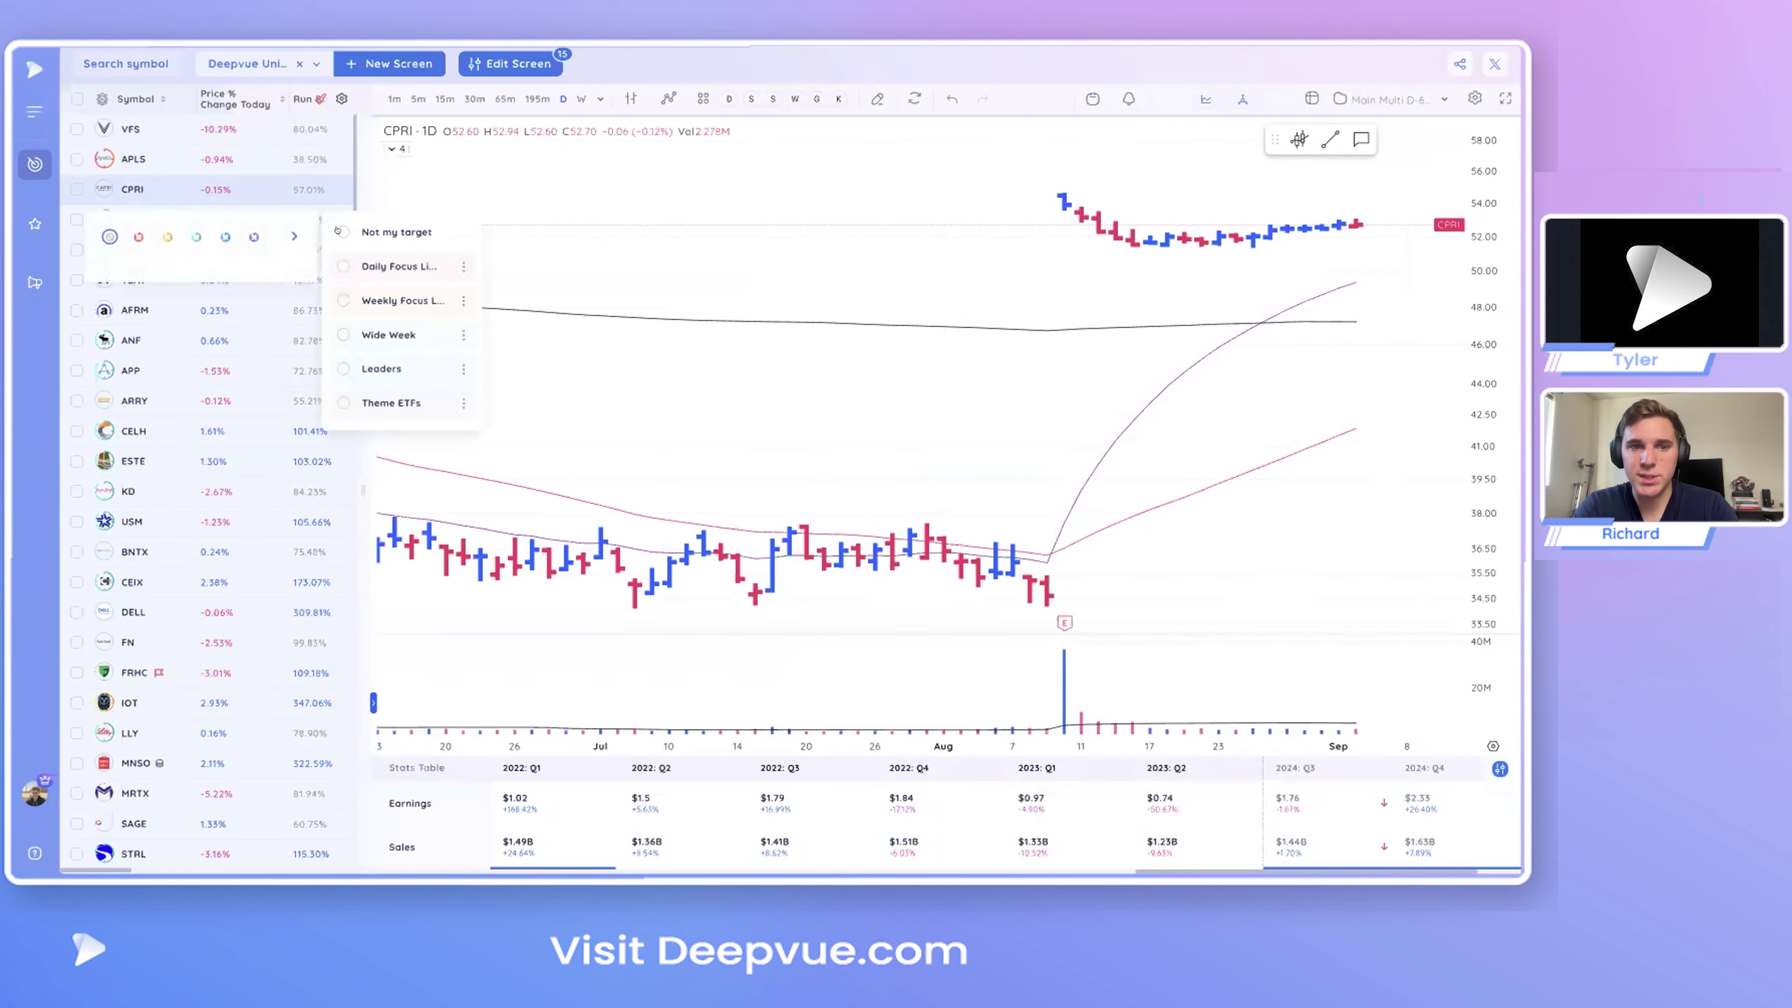
{"action": "left_click", "coordinate": [375, 231]}
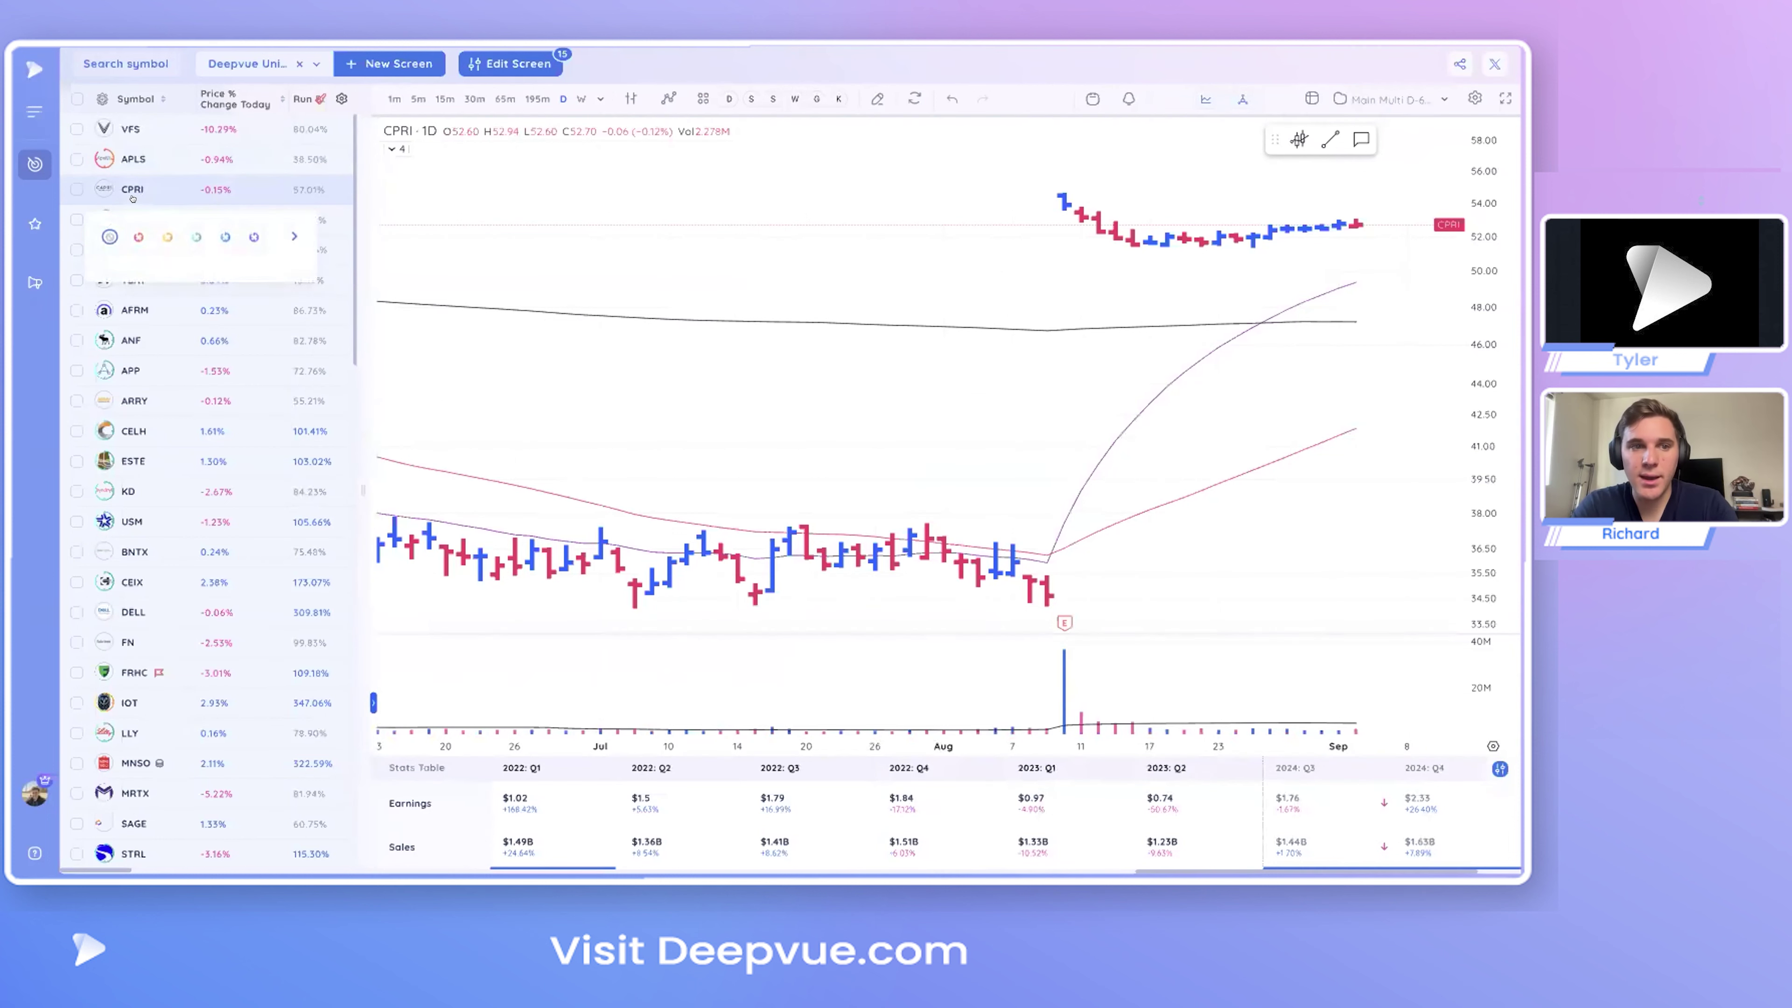
{"action": "left_click", "coordinate": [99, 397]}
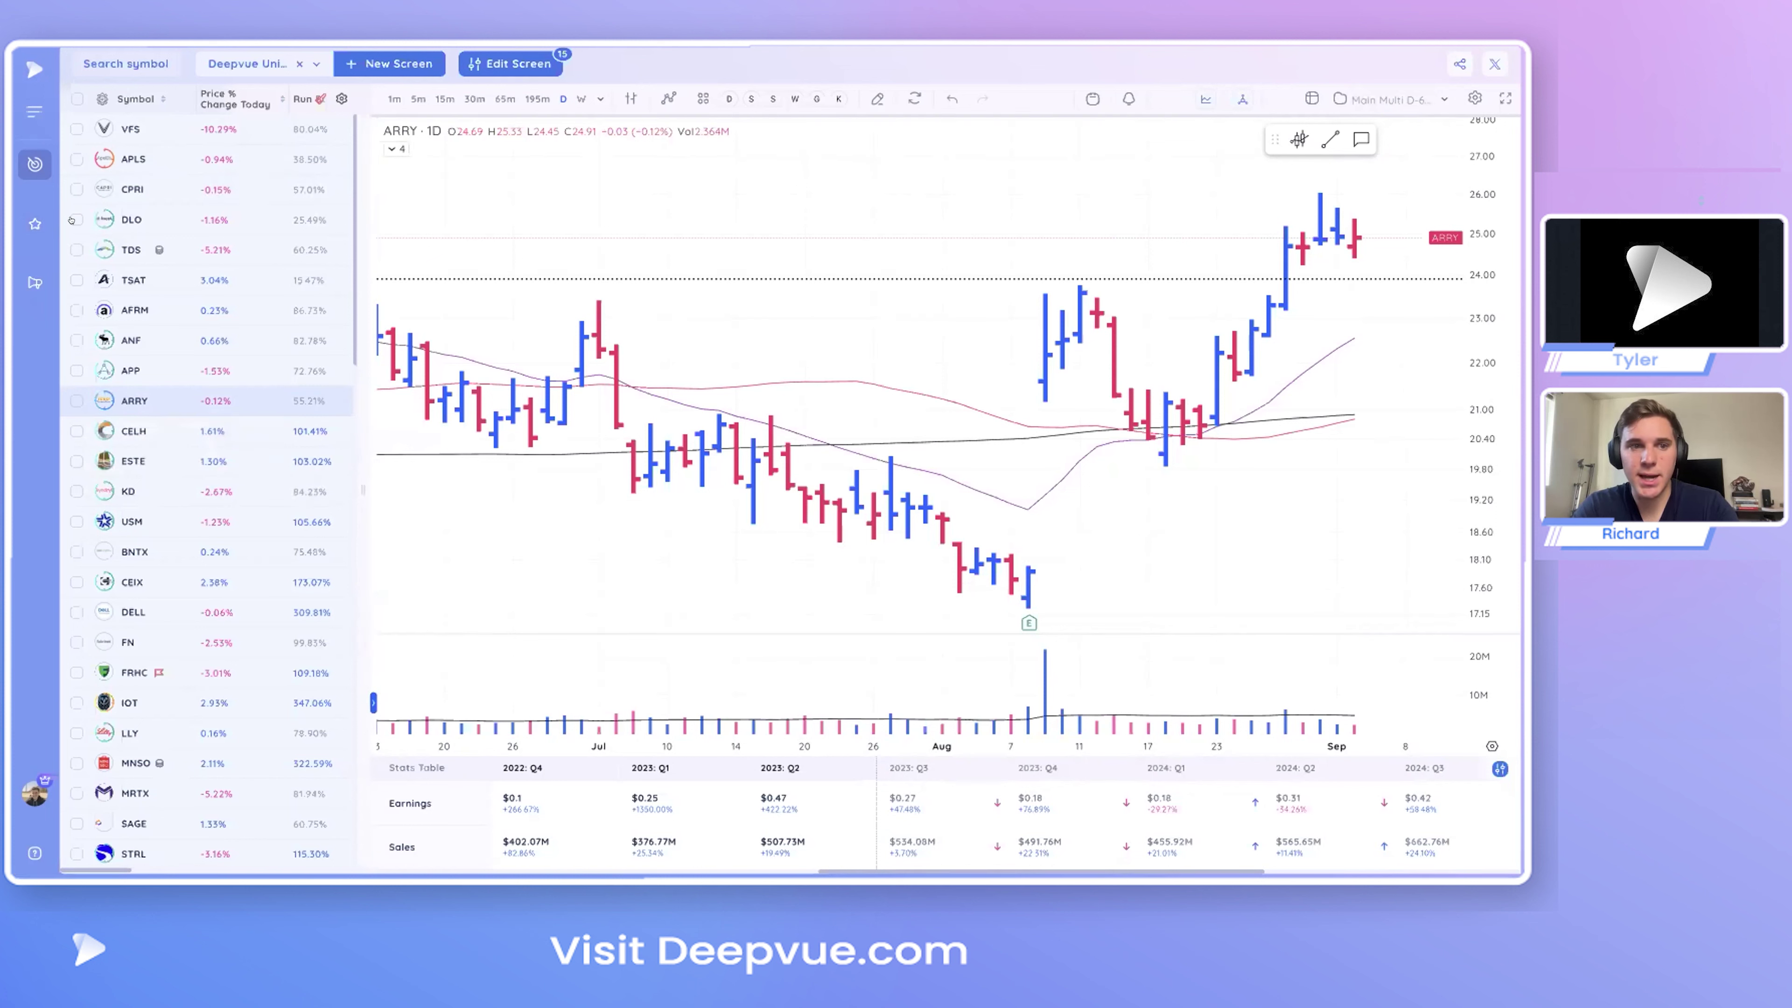
- Open the Tutorial 9-5 Deeplist and add the symbols TSLA, IOT, PANW and LI to it
{"action": "left_click", "coordinate": [33, 223]}
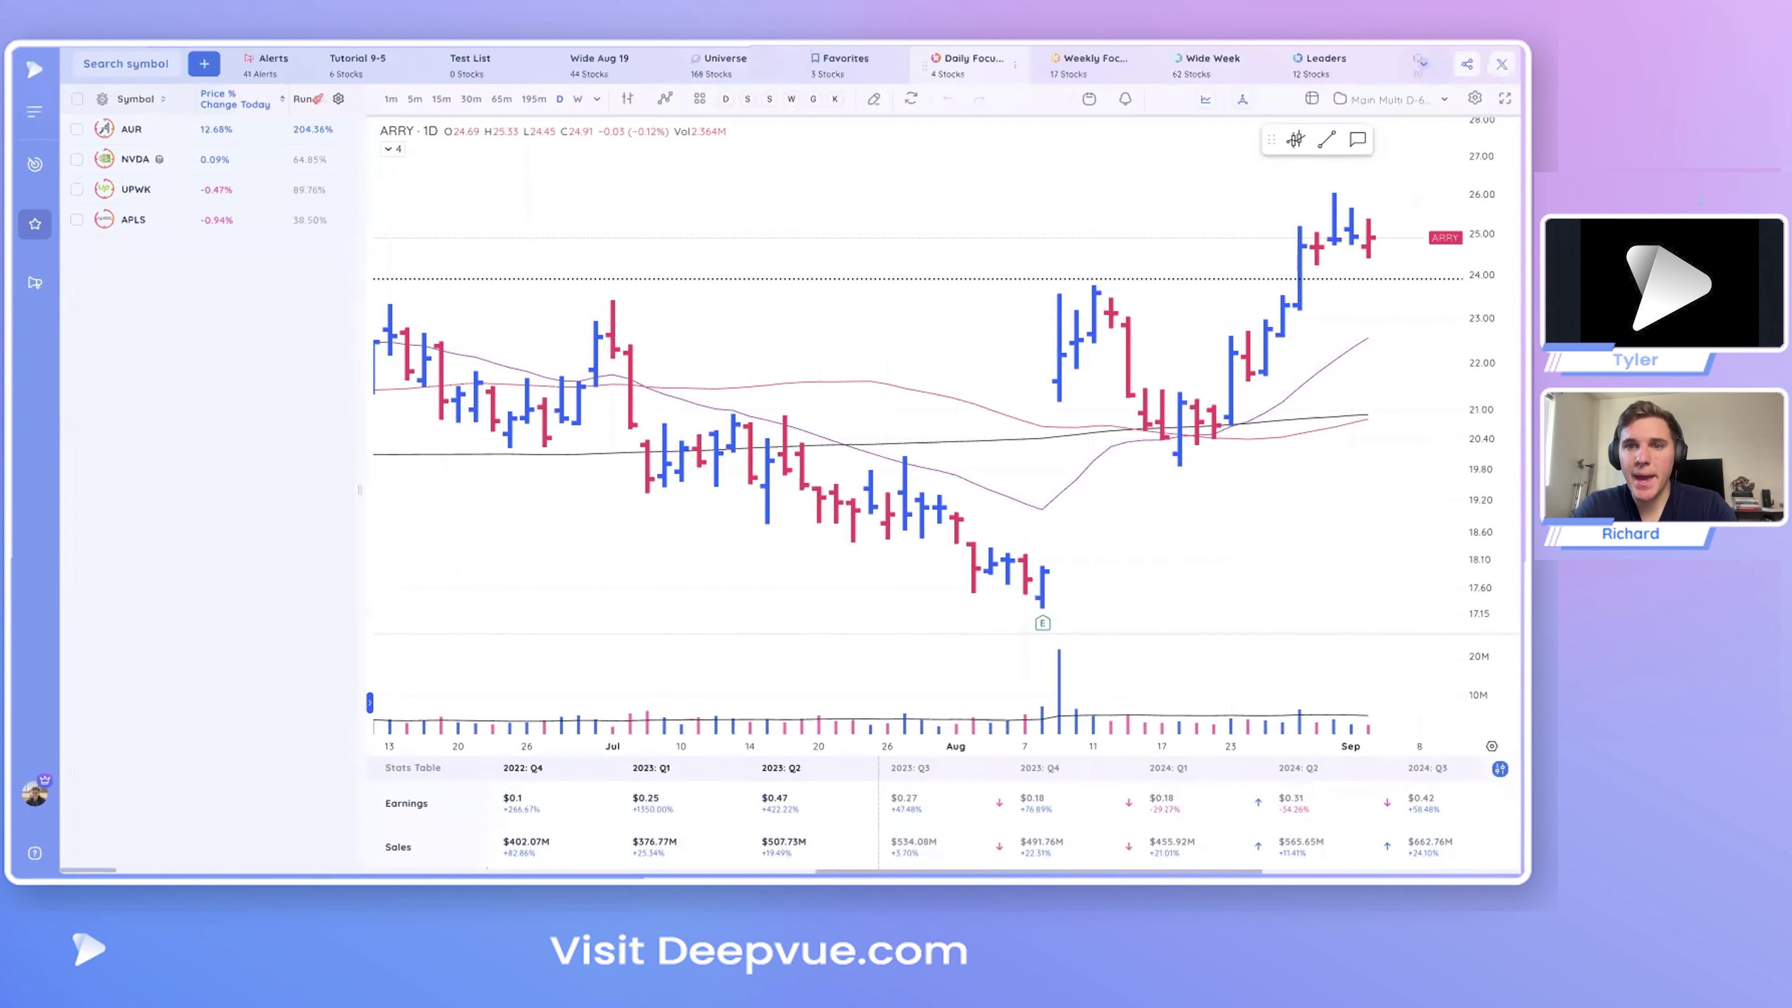
{"action": "left_click", "coordinate": [341, 59]}
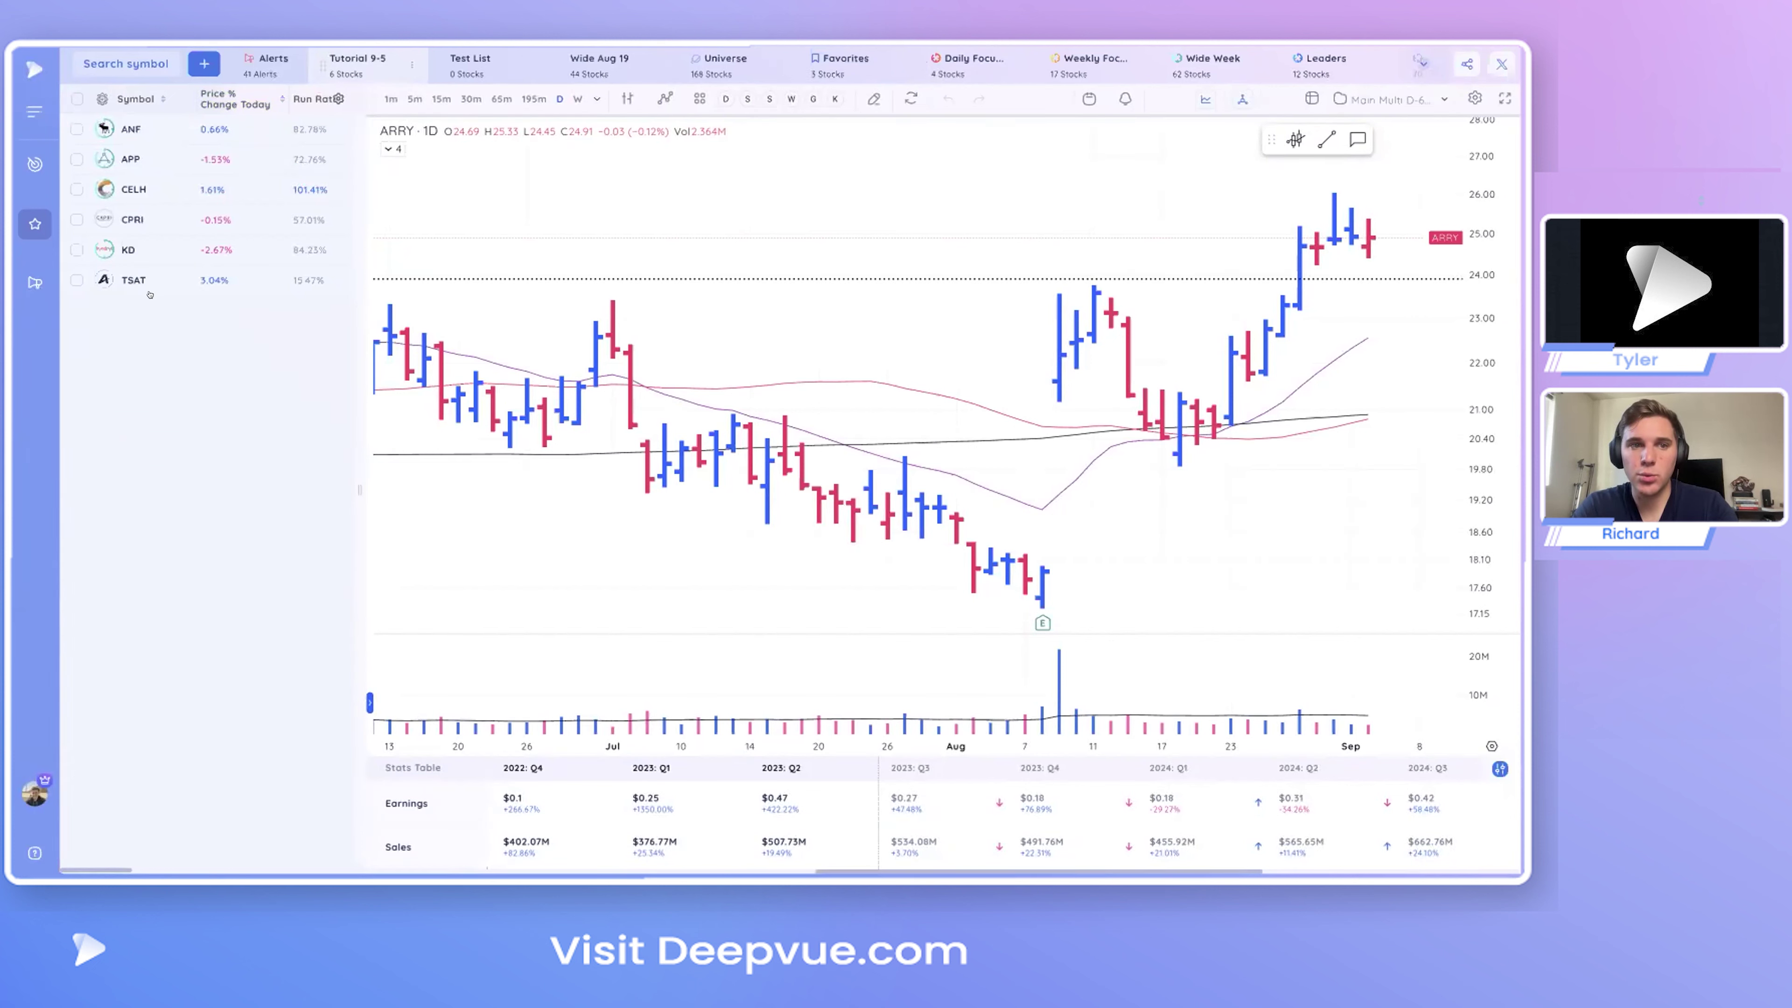
{"action": "left_click", "coordinate": [195, 59]}
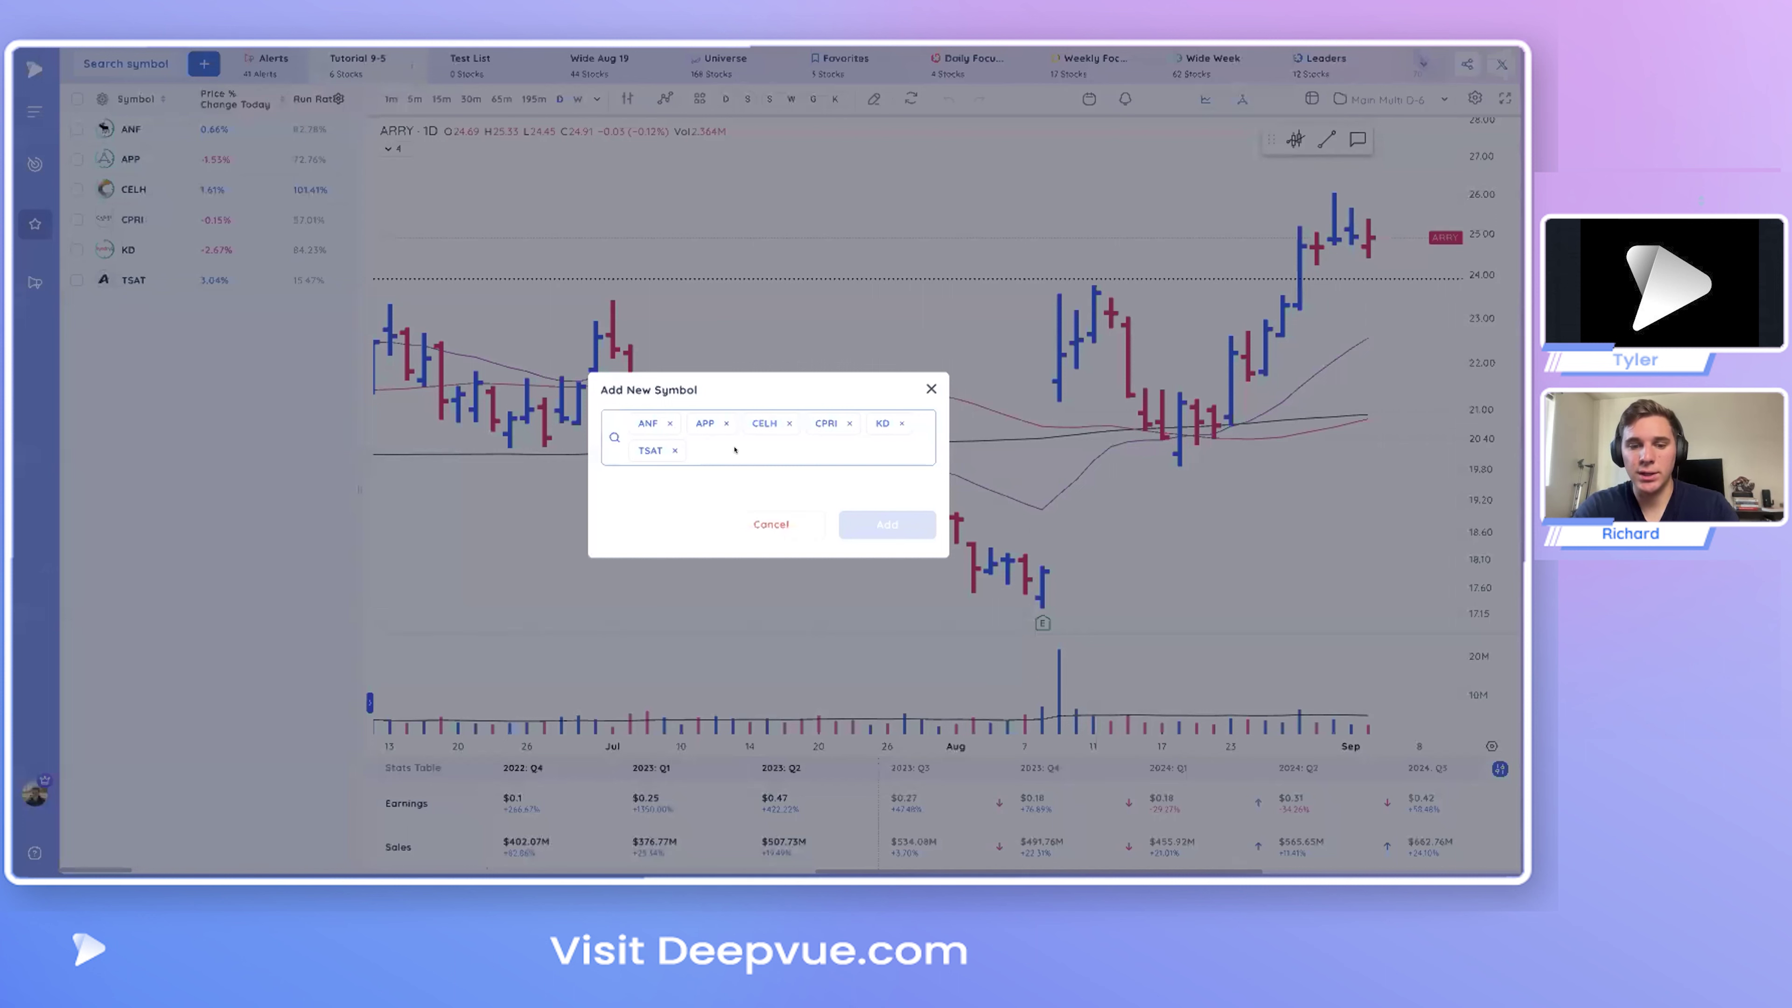
{"action": "type", "text": "TSLA"}
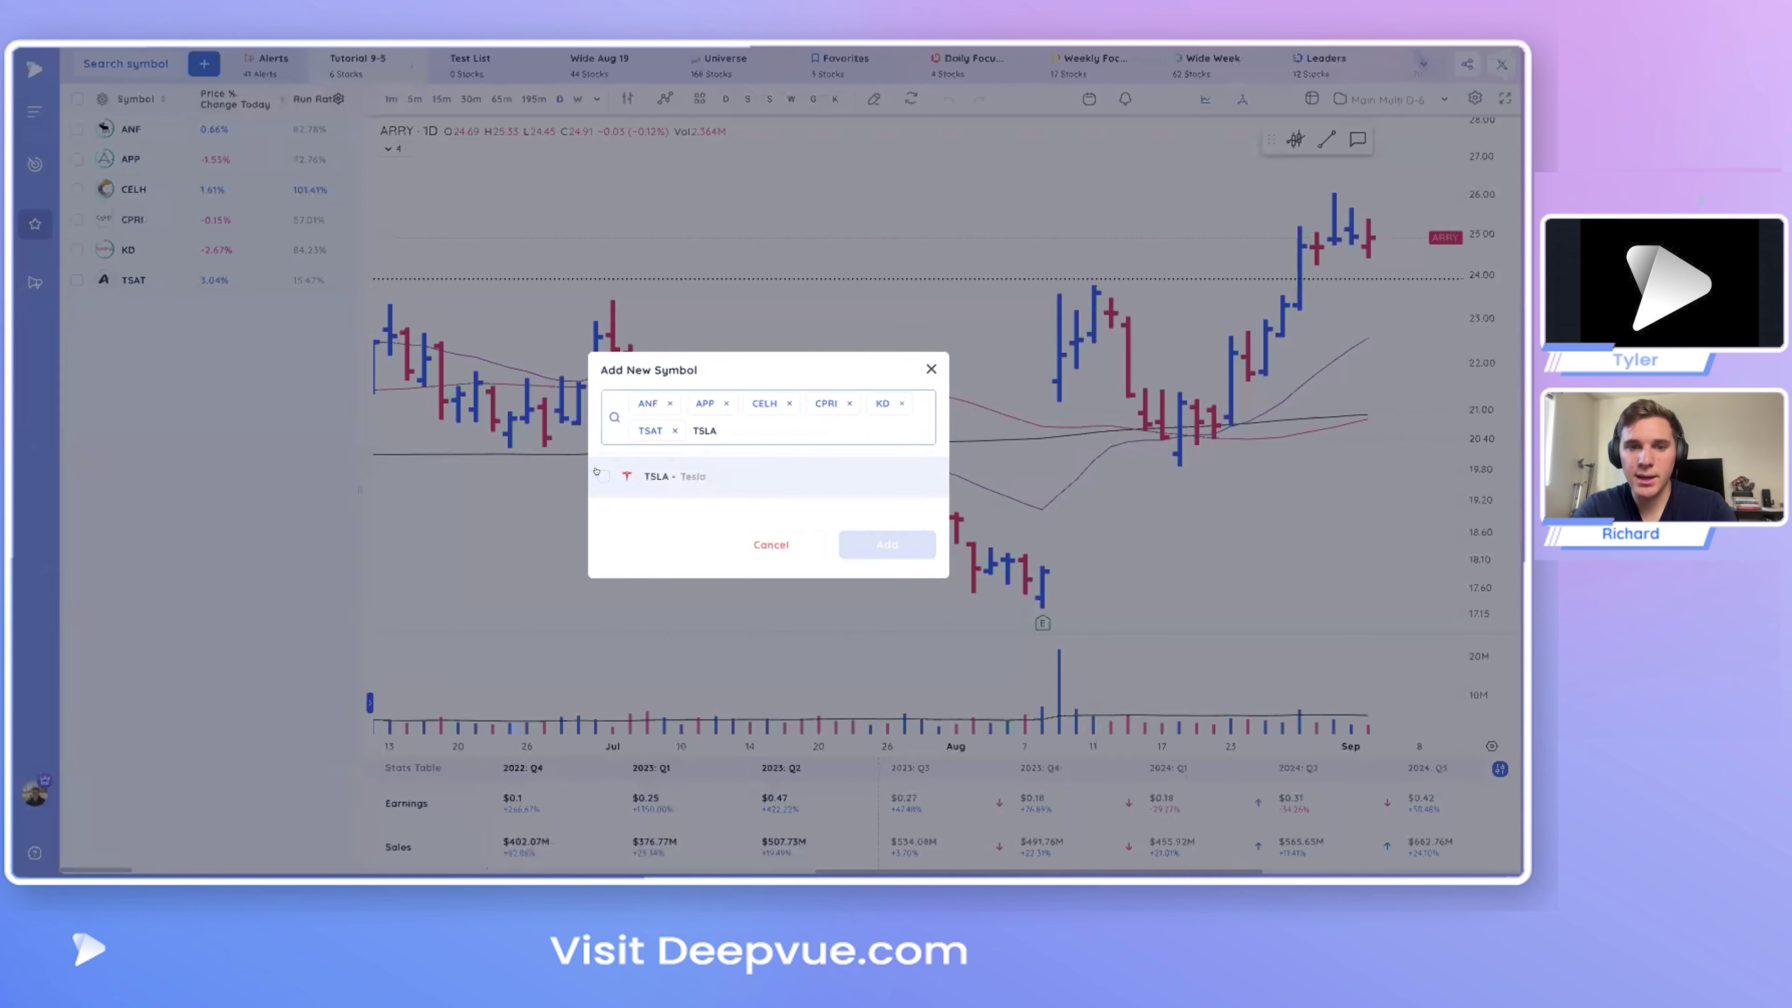
{"action": "left_click", "coordinate": [599, 475]}
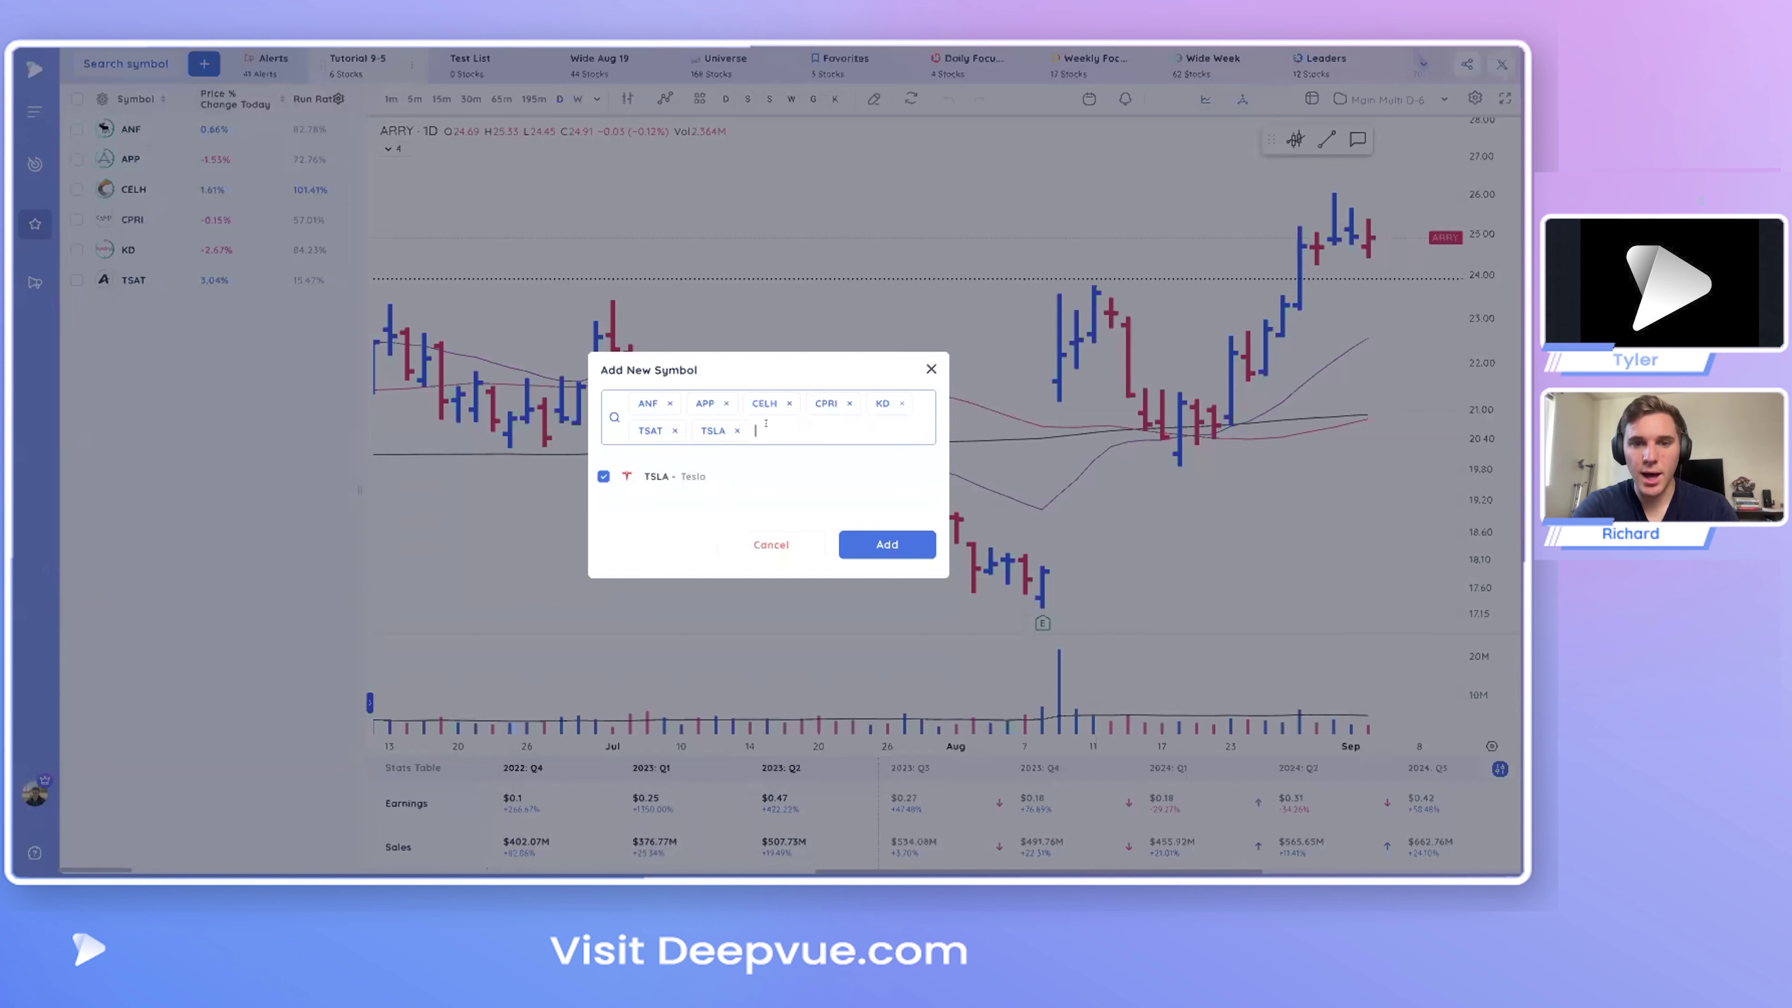
{"action": "type", "text": "IOT,PANW,LI"}
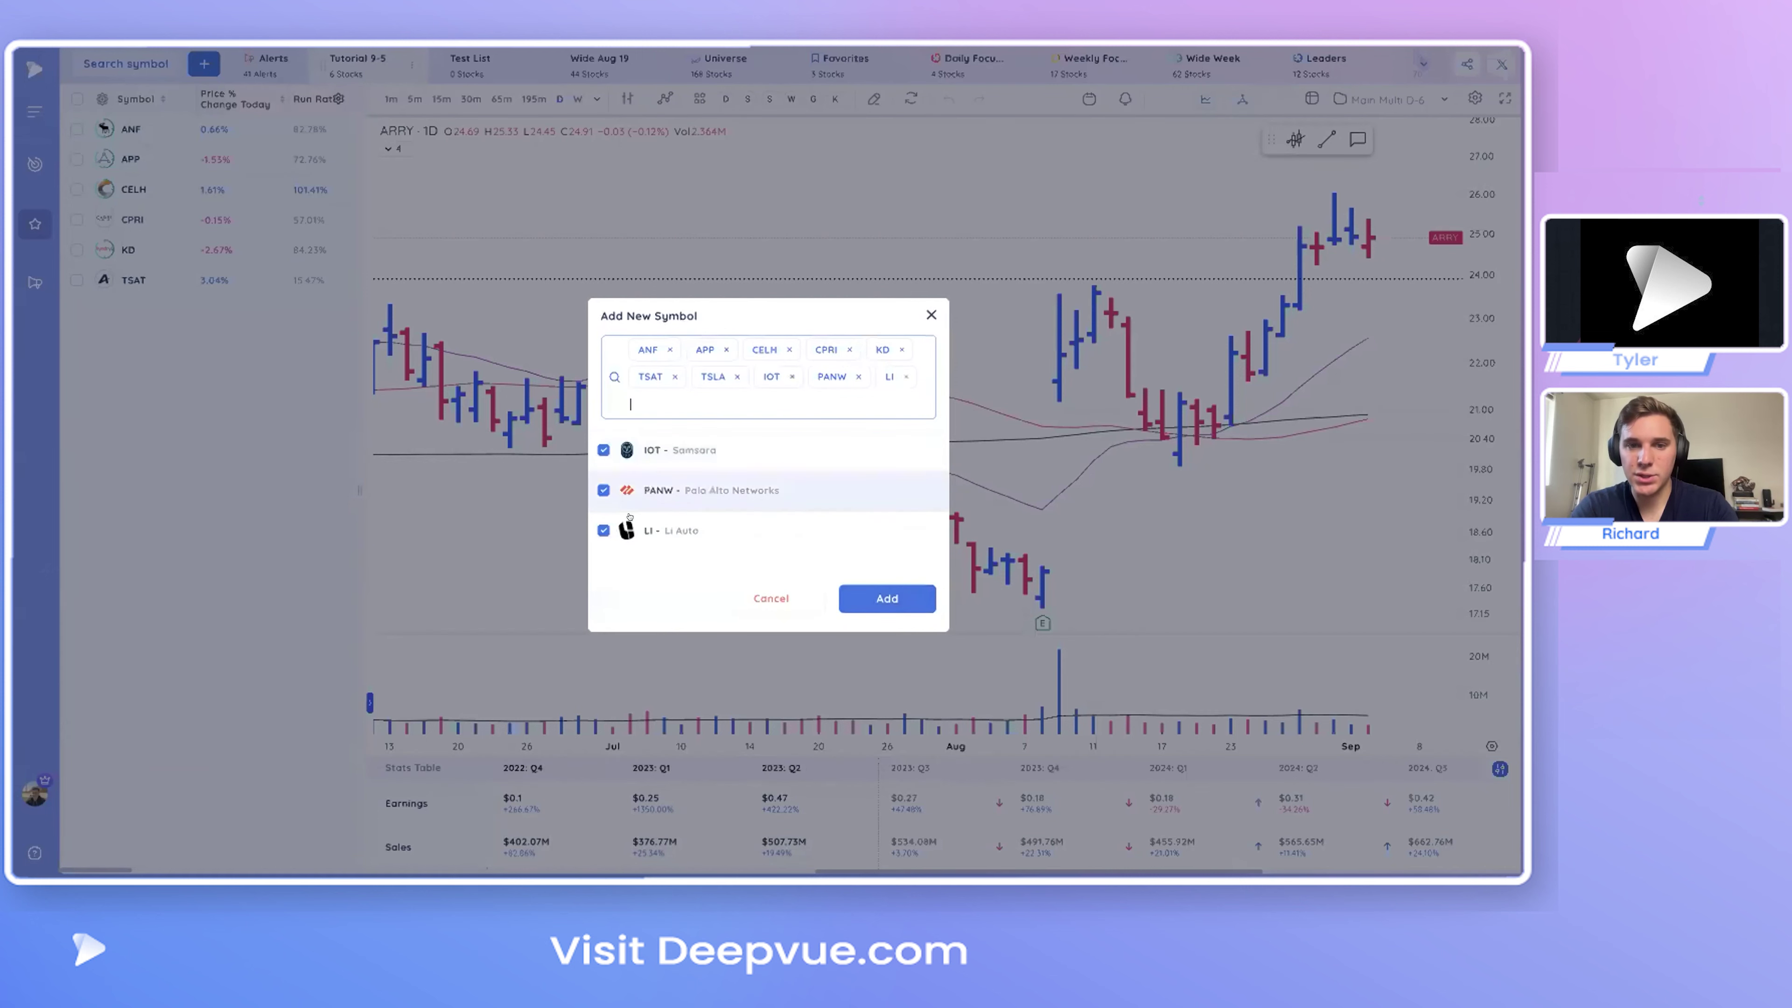
{"action": "left_click", "coordinate": [850, 595]}
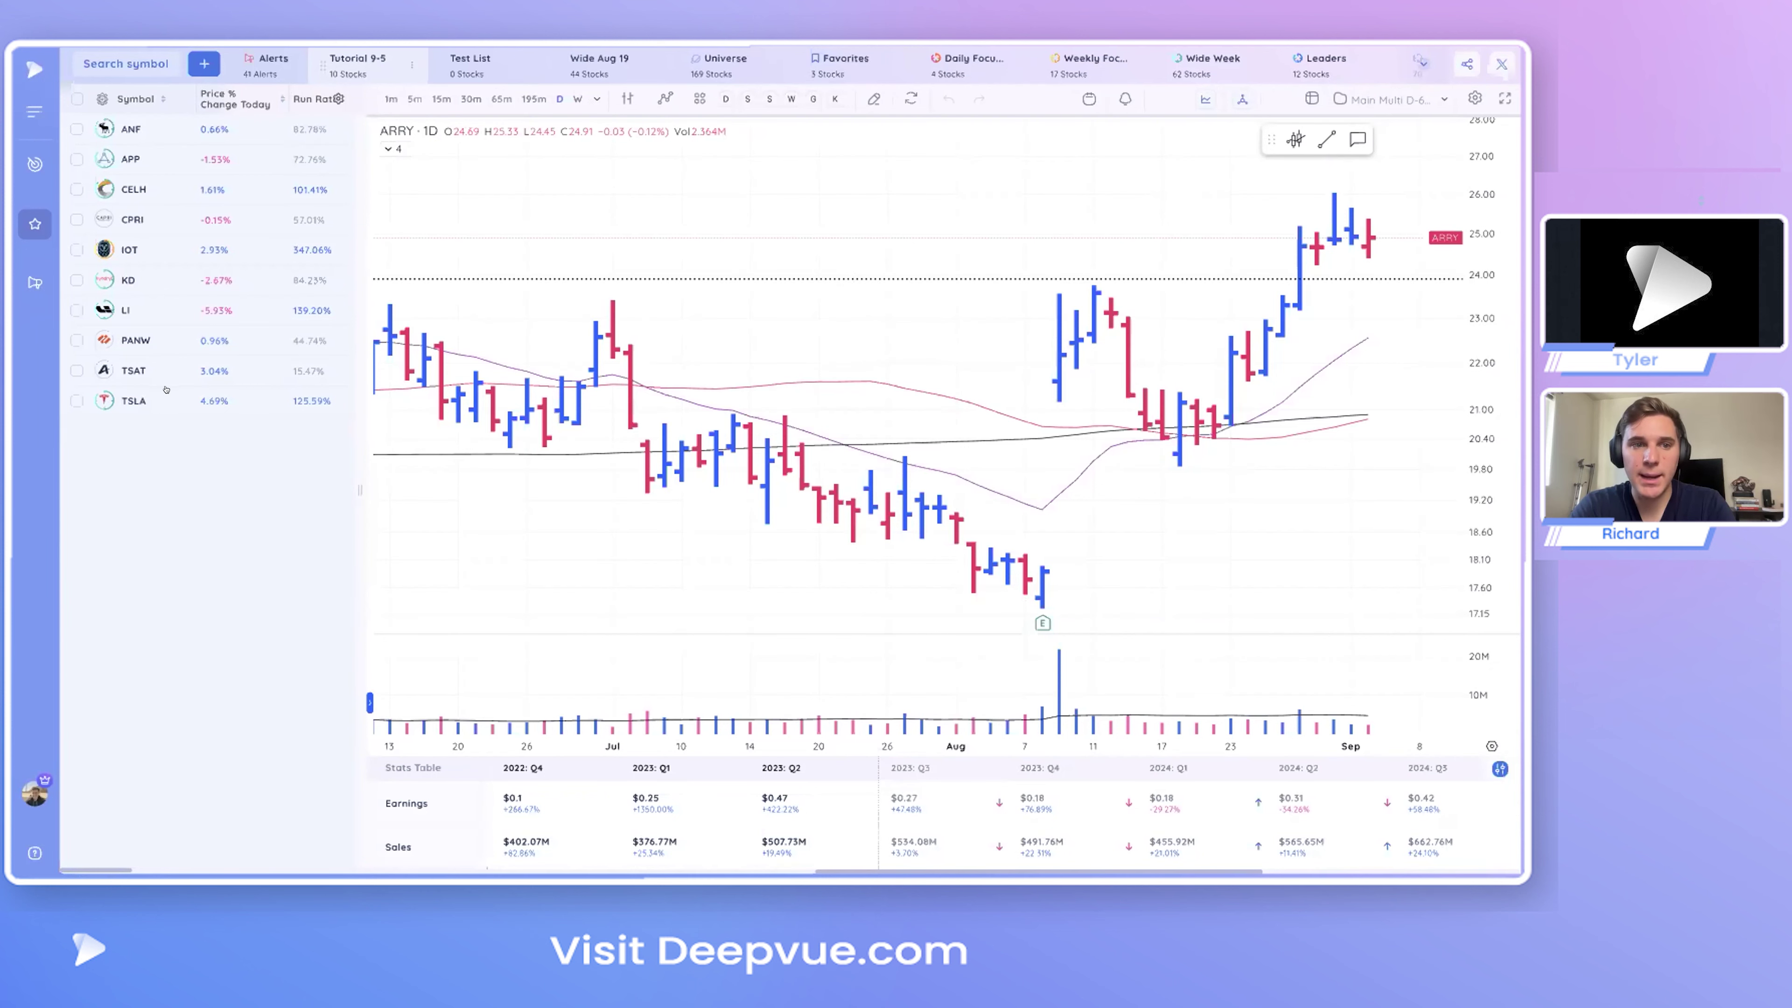
- Remove LI from the Tutorial 9-5 Deeplist by editing its set of symbols
{"action": "left_click", "coordinate": [204, 63]}
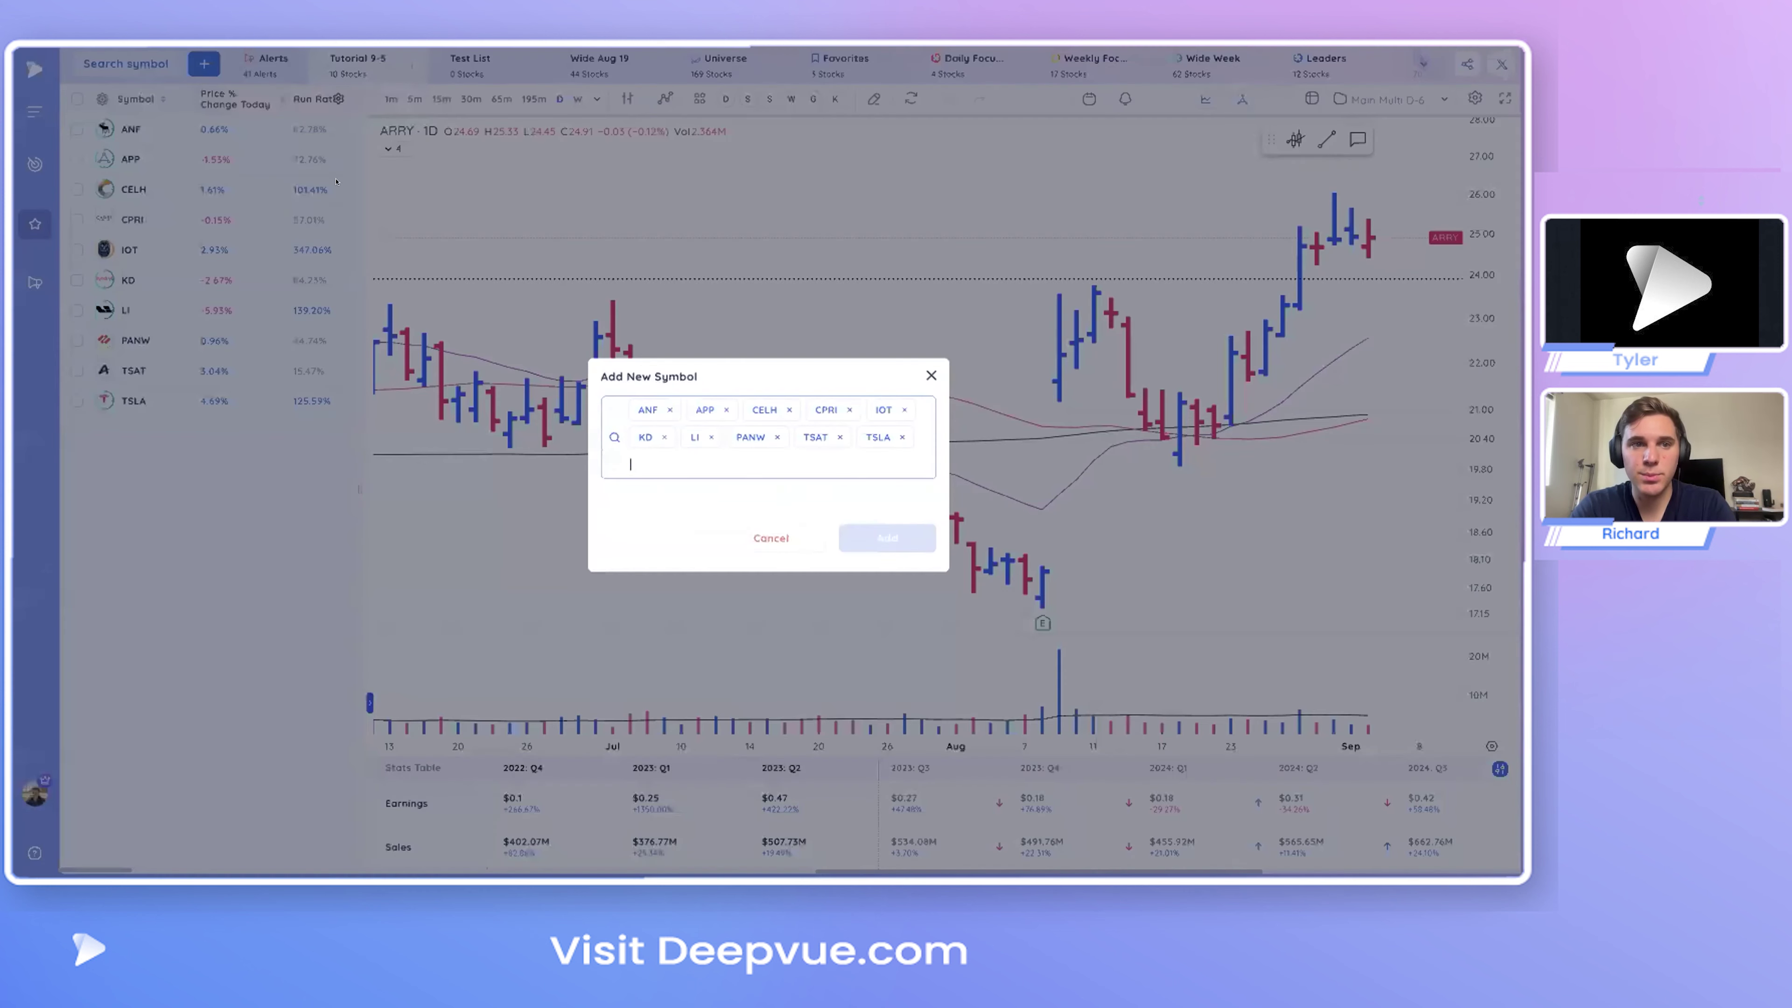
{"action": "left_click", "coordinate": [711, 437]}
{"action": "left_click", "coordinate": [883, 522]}
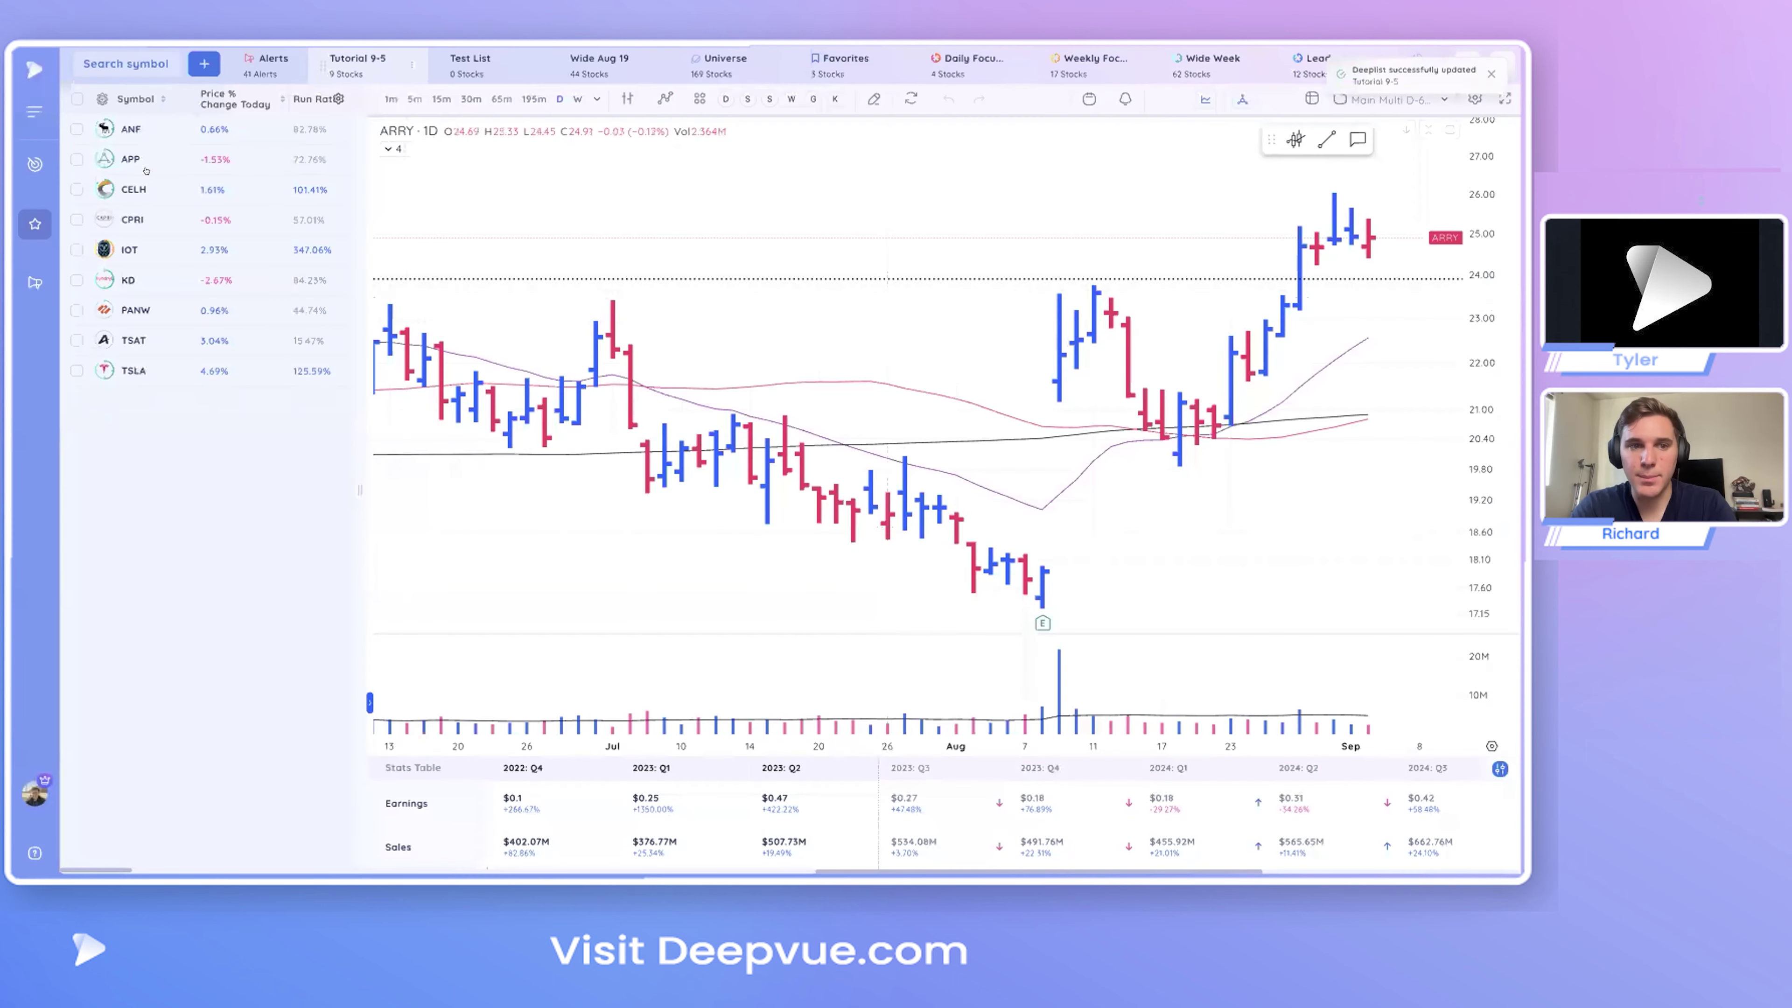
- Select ANF and CELH in the Tutorial 9-5 Deeplist and delete them, confirming the deletion
{"action": "left_click", "coordinate": [75, 128]}
{"action": "left_click", "coordinate": [76, 188]}
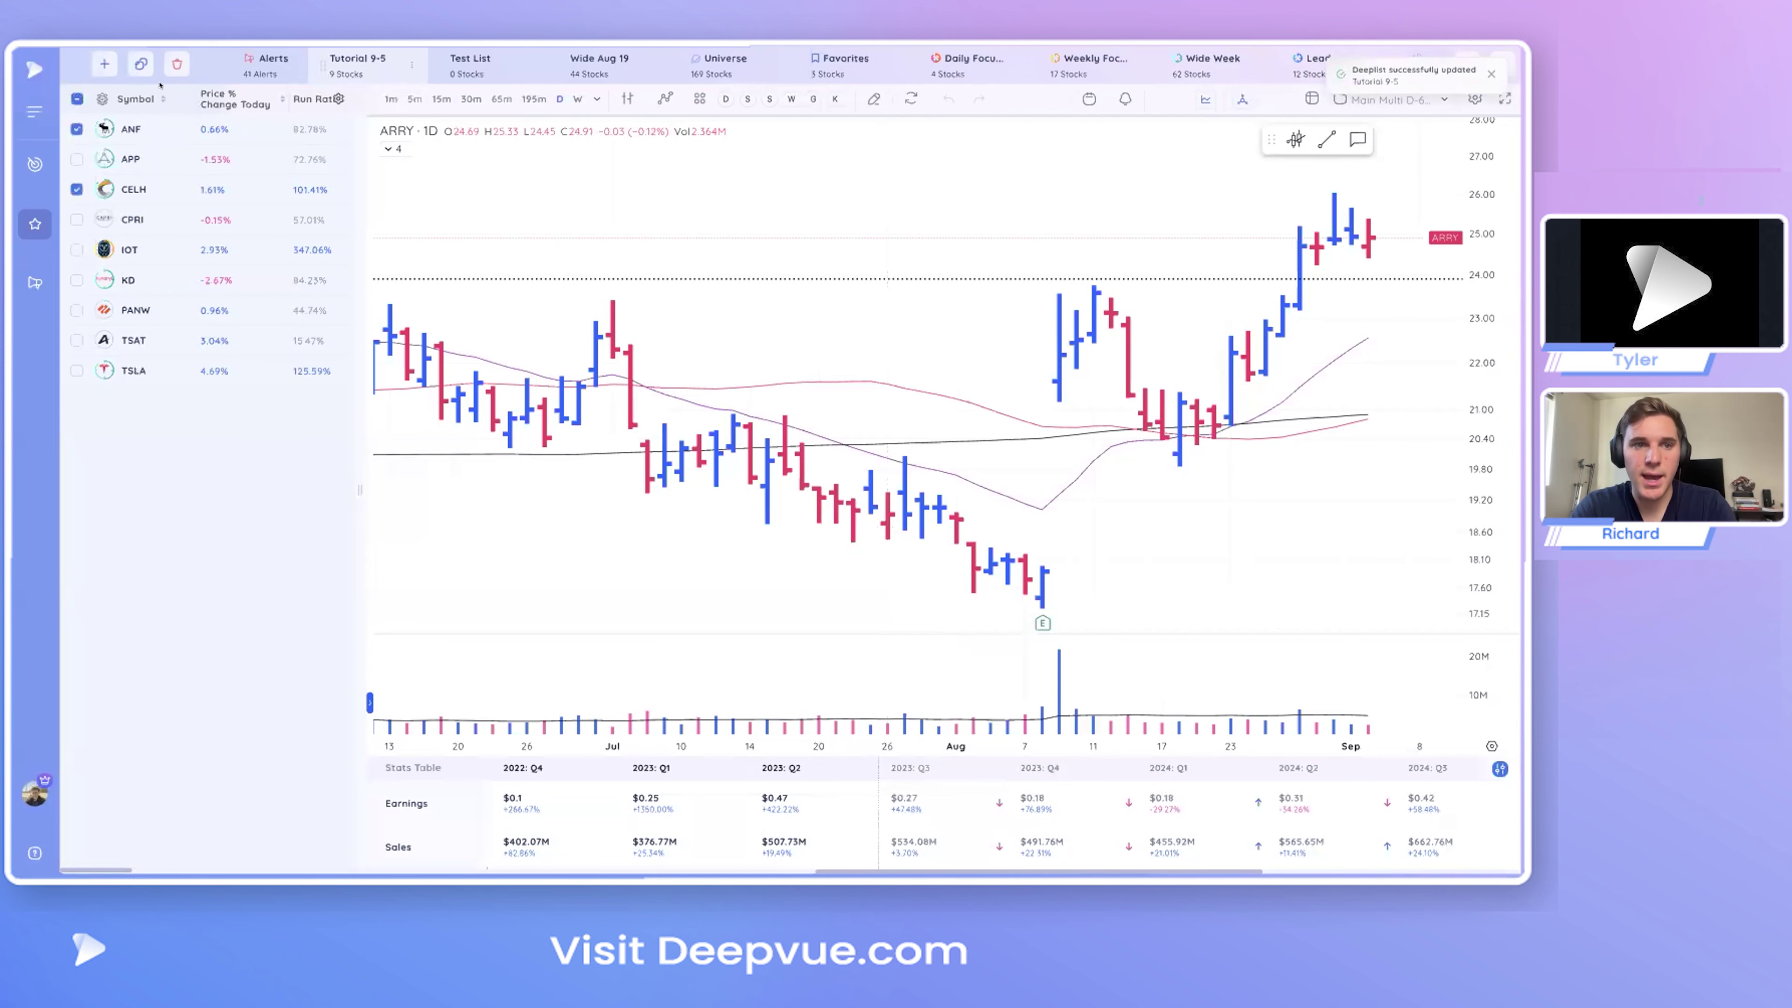
{"action": "left_click", "coordinate": [169, 63]}
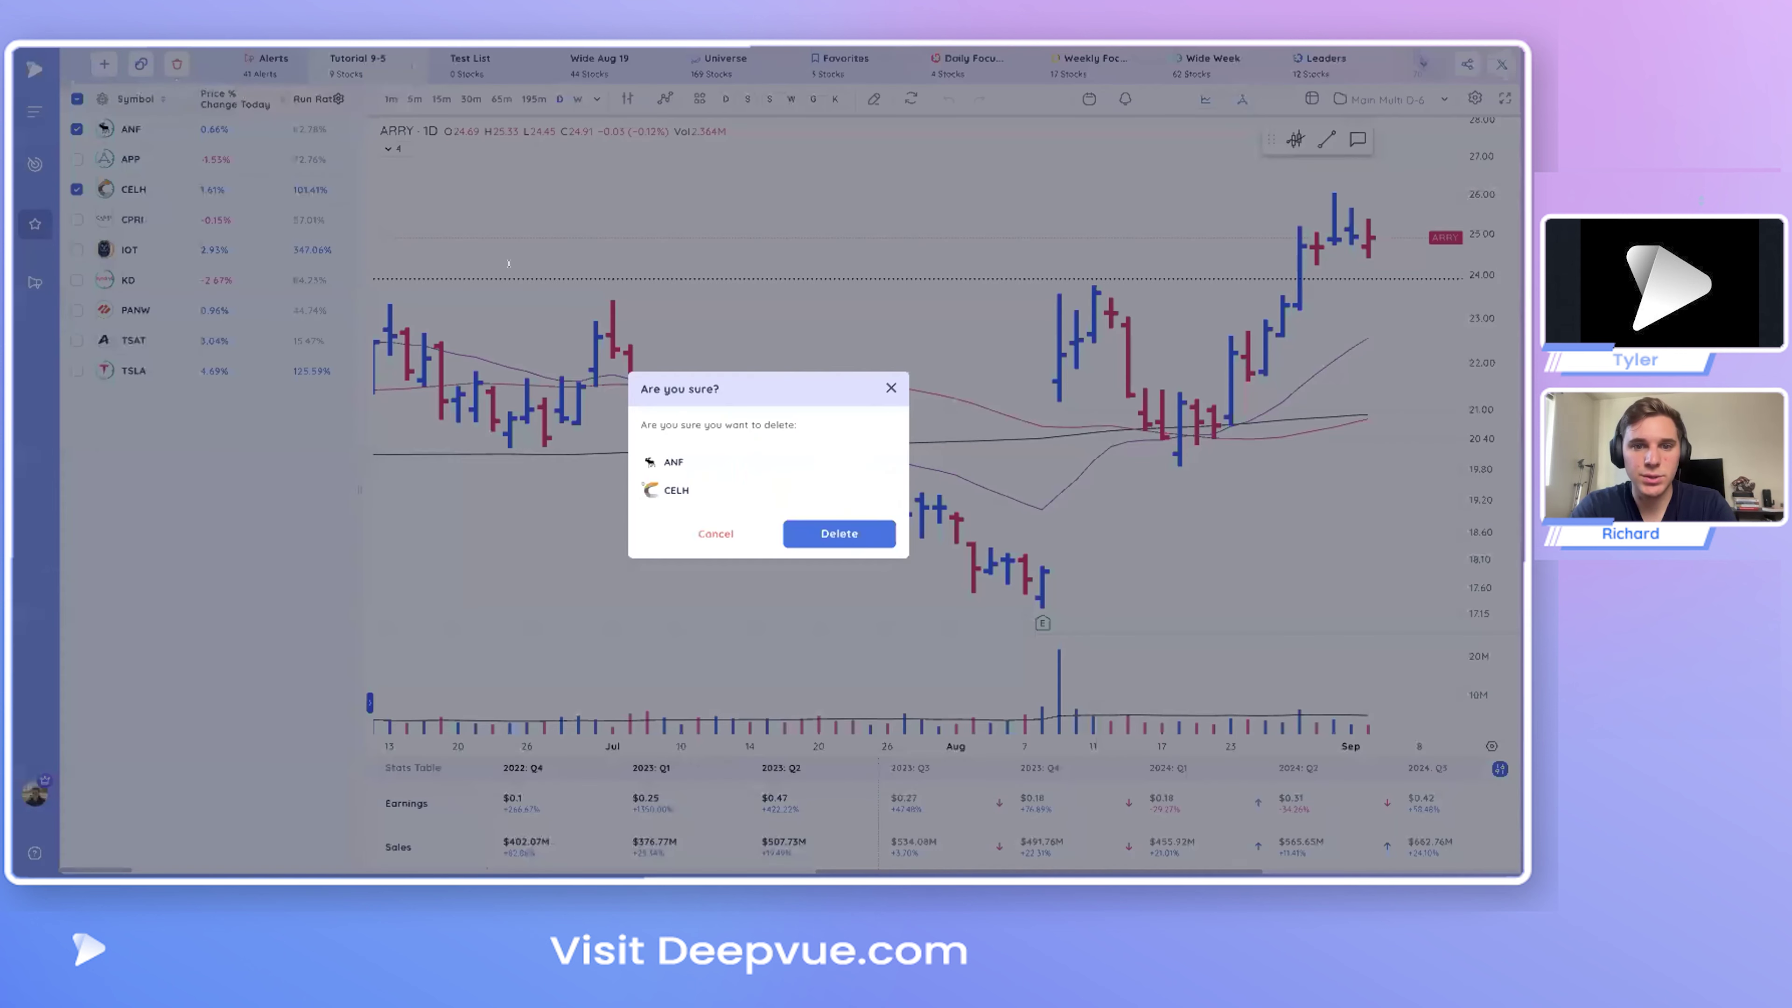
{"action": "left_click", "coordinate": [834, 534]}
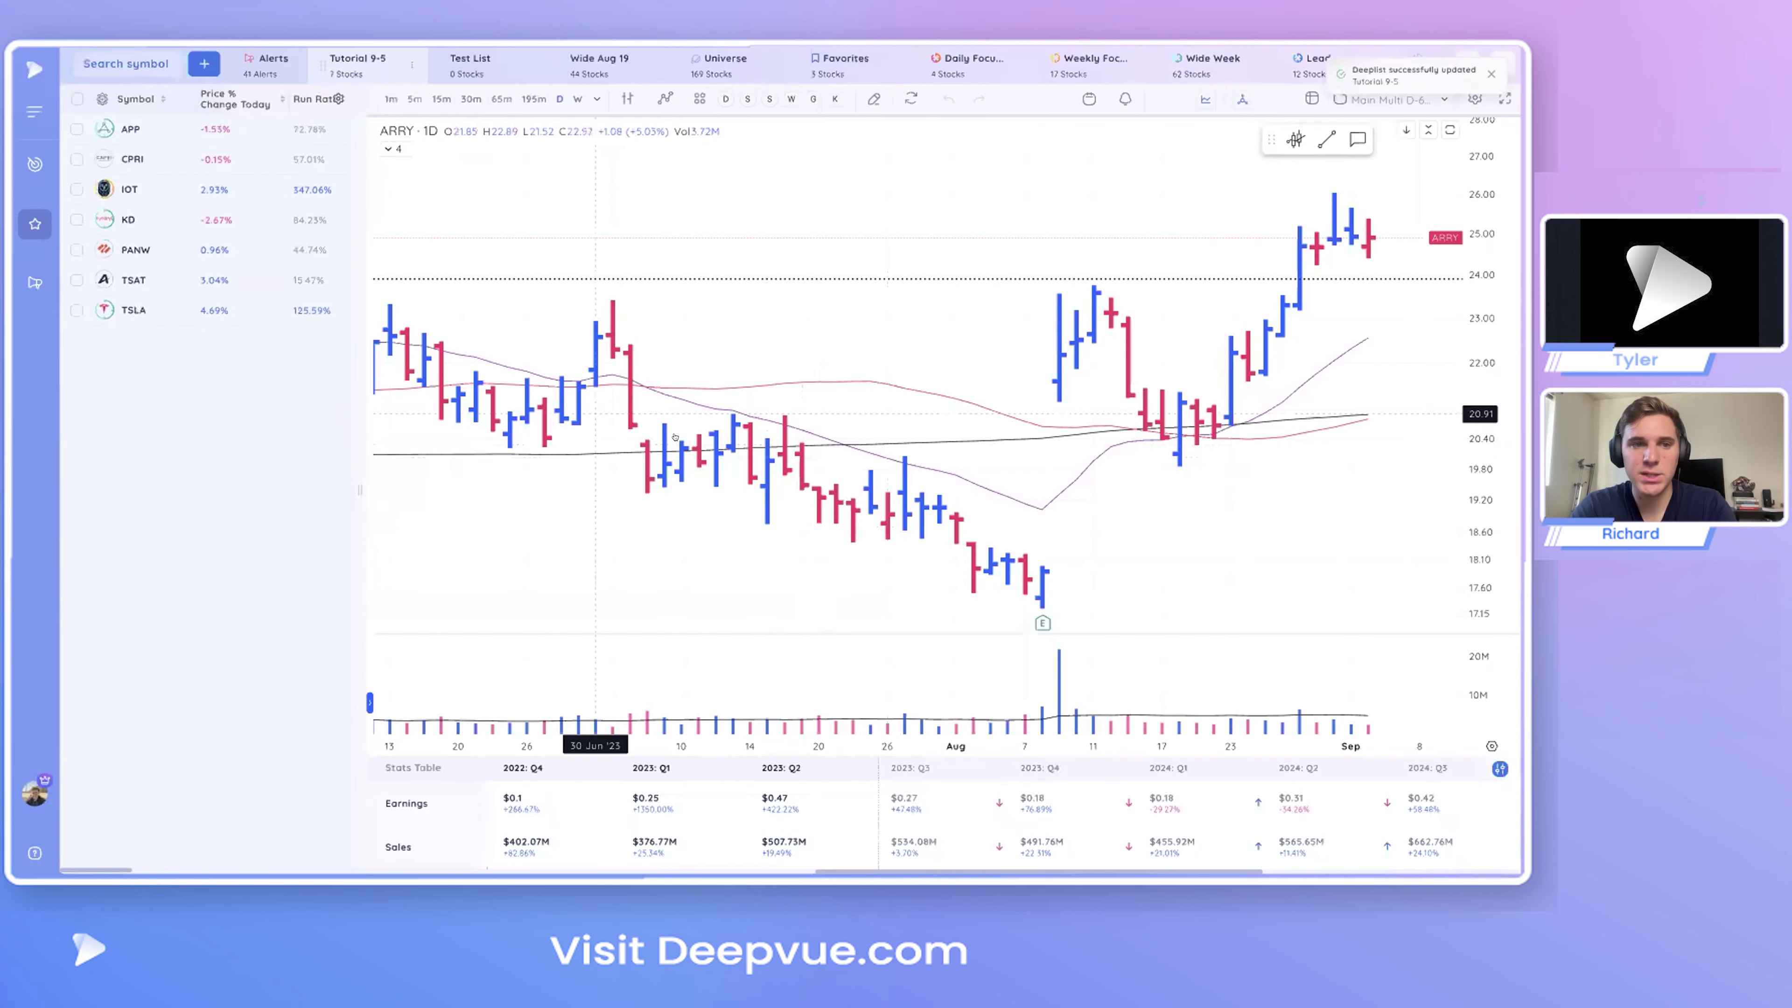
- Select CPRI and IOT, check which Deeplists they can be copied or added to, and clear the selection
{"action": "left_click", "coordinate": [76, 158]}
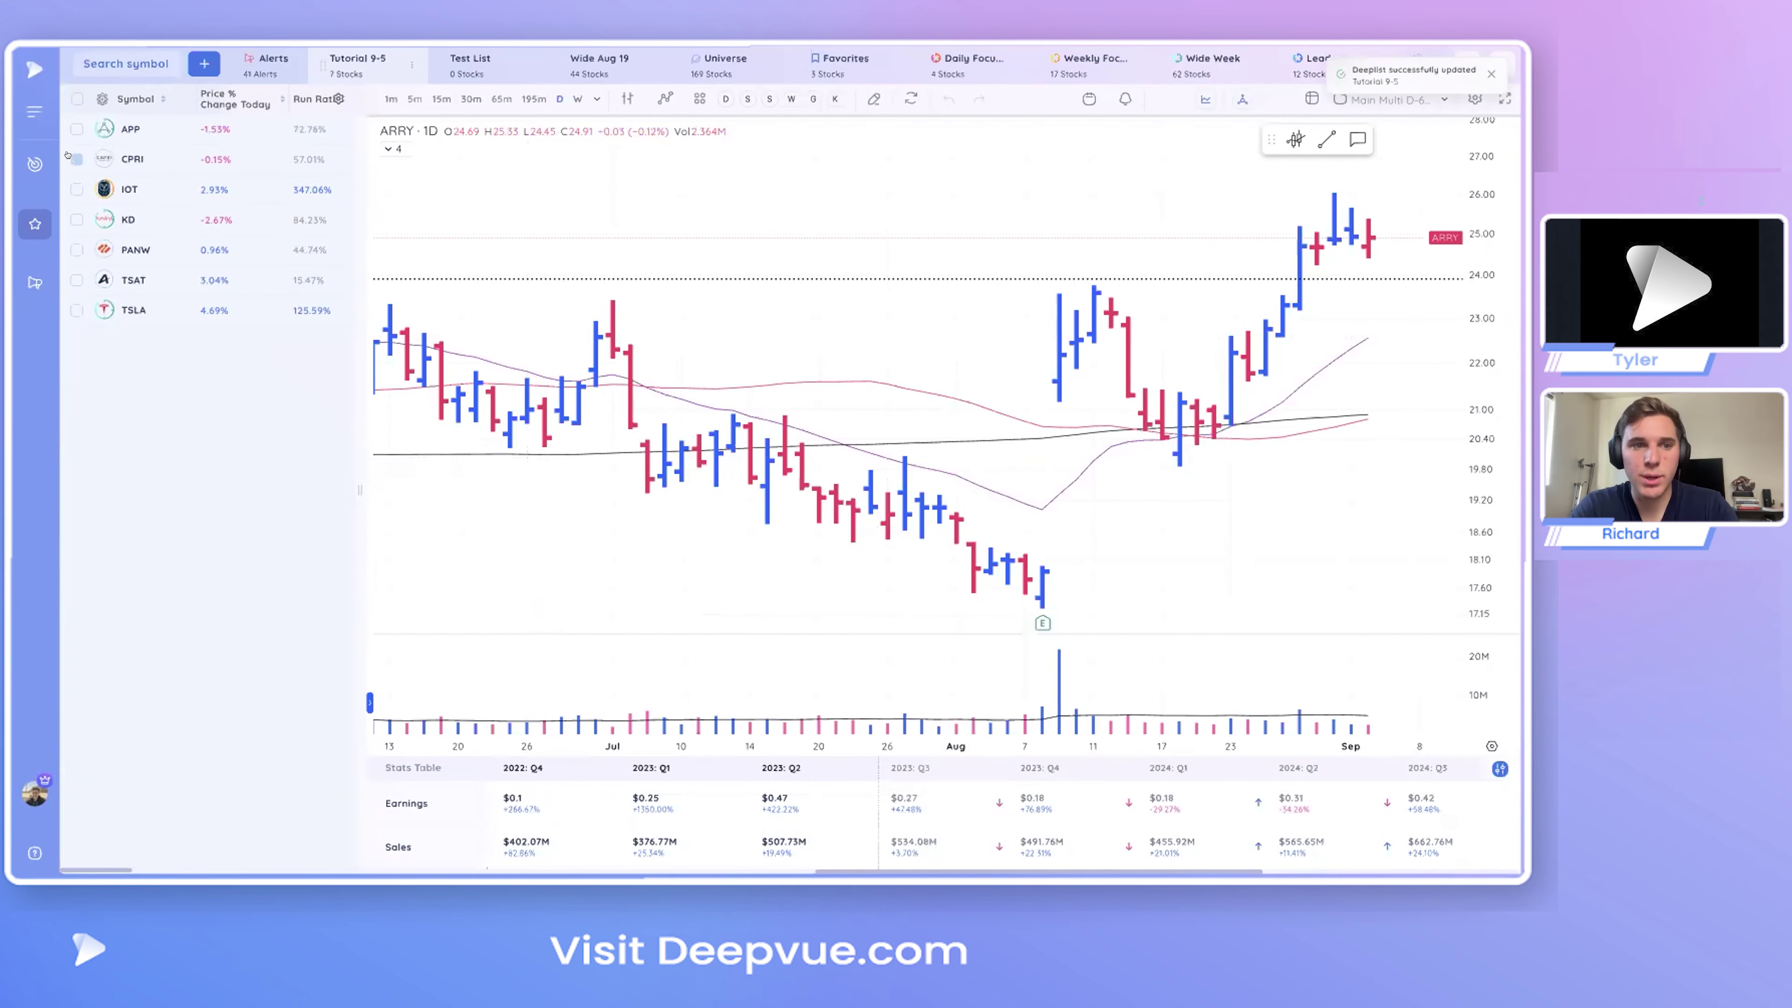
{"action": "left_click", "coordinate": [76, 189]}
{"action": "left_click", "coordinate": [134, 61]}
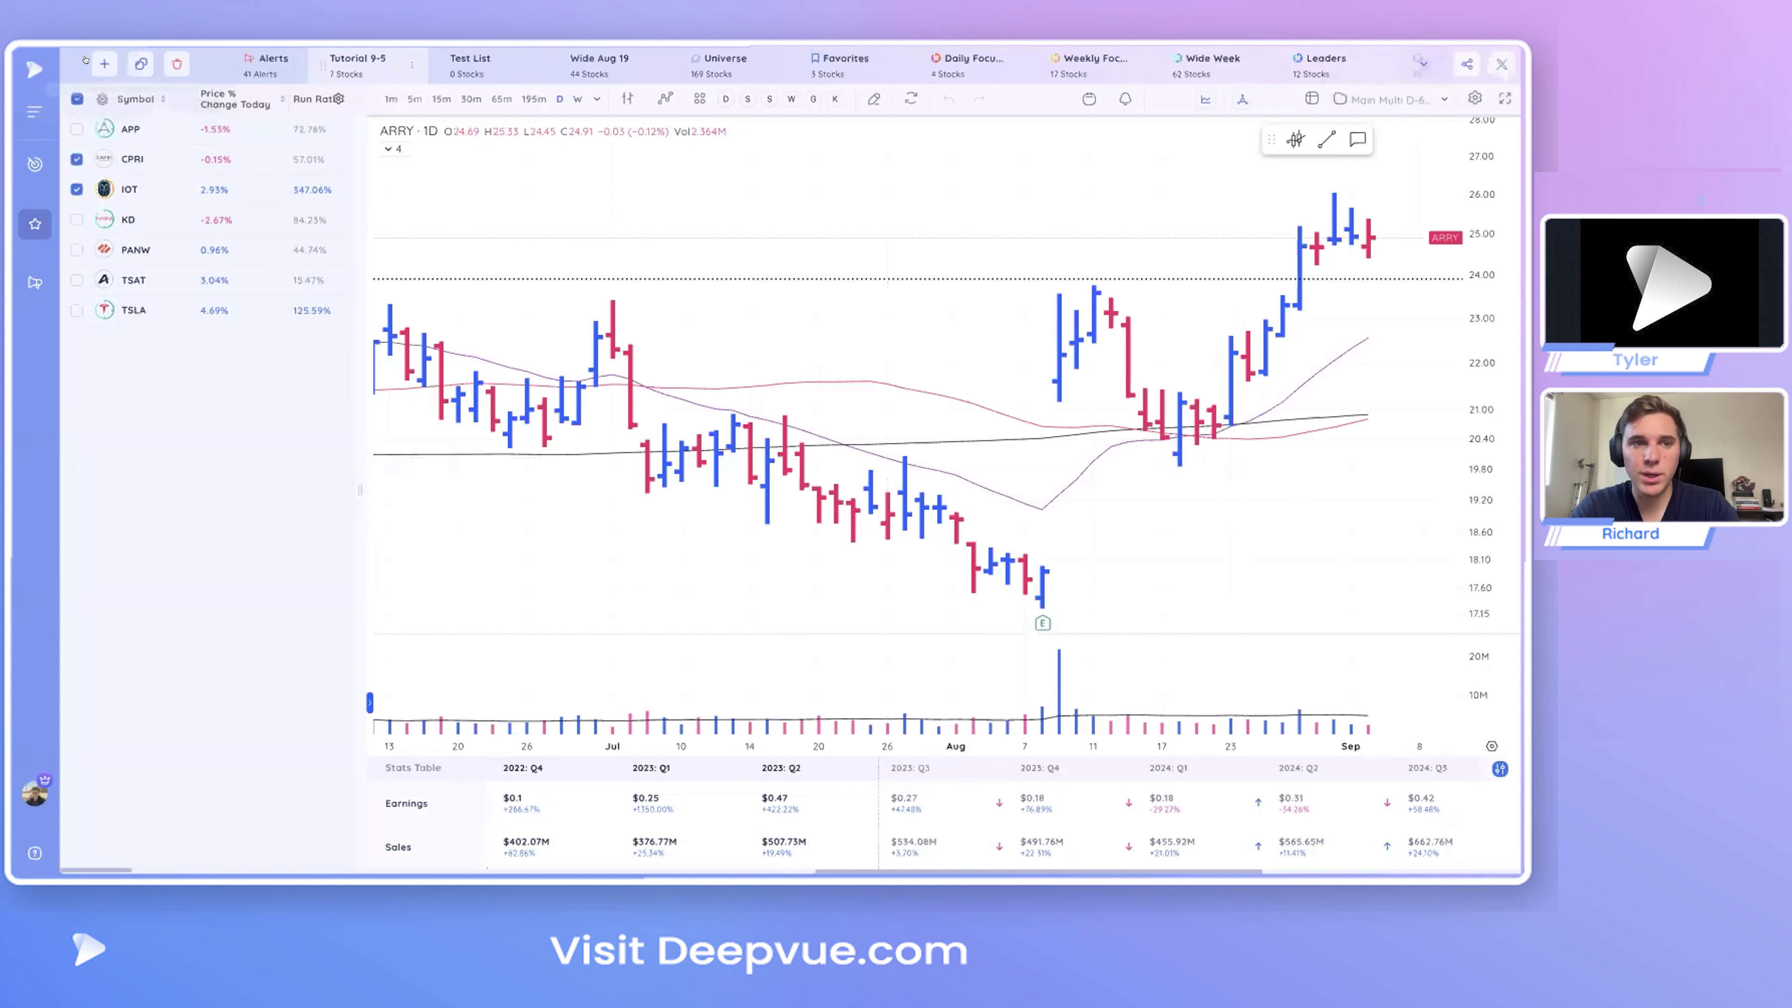
{"action": "left_click", "coordinate": [104, 64]}
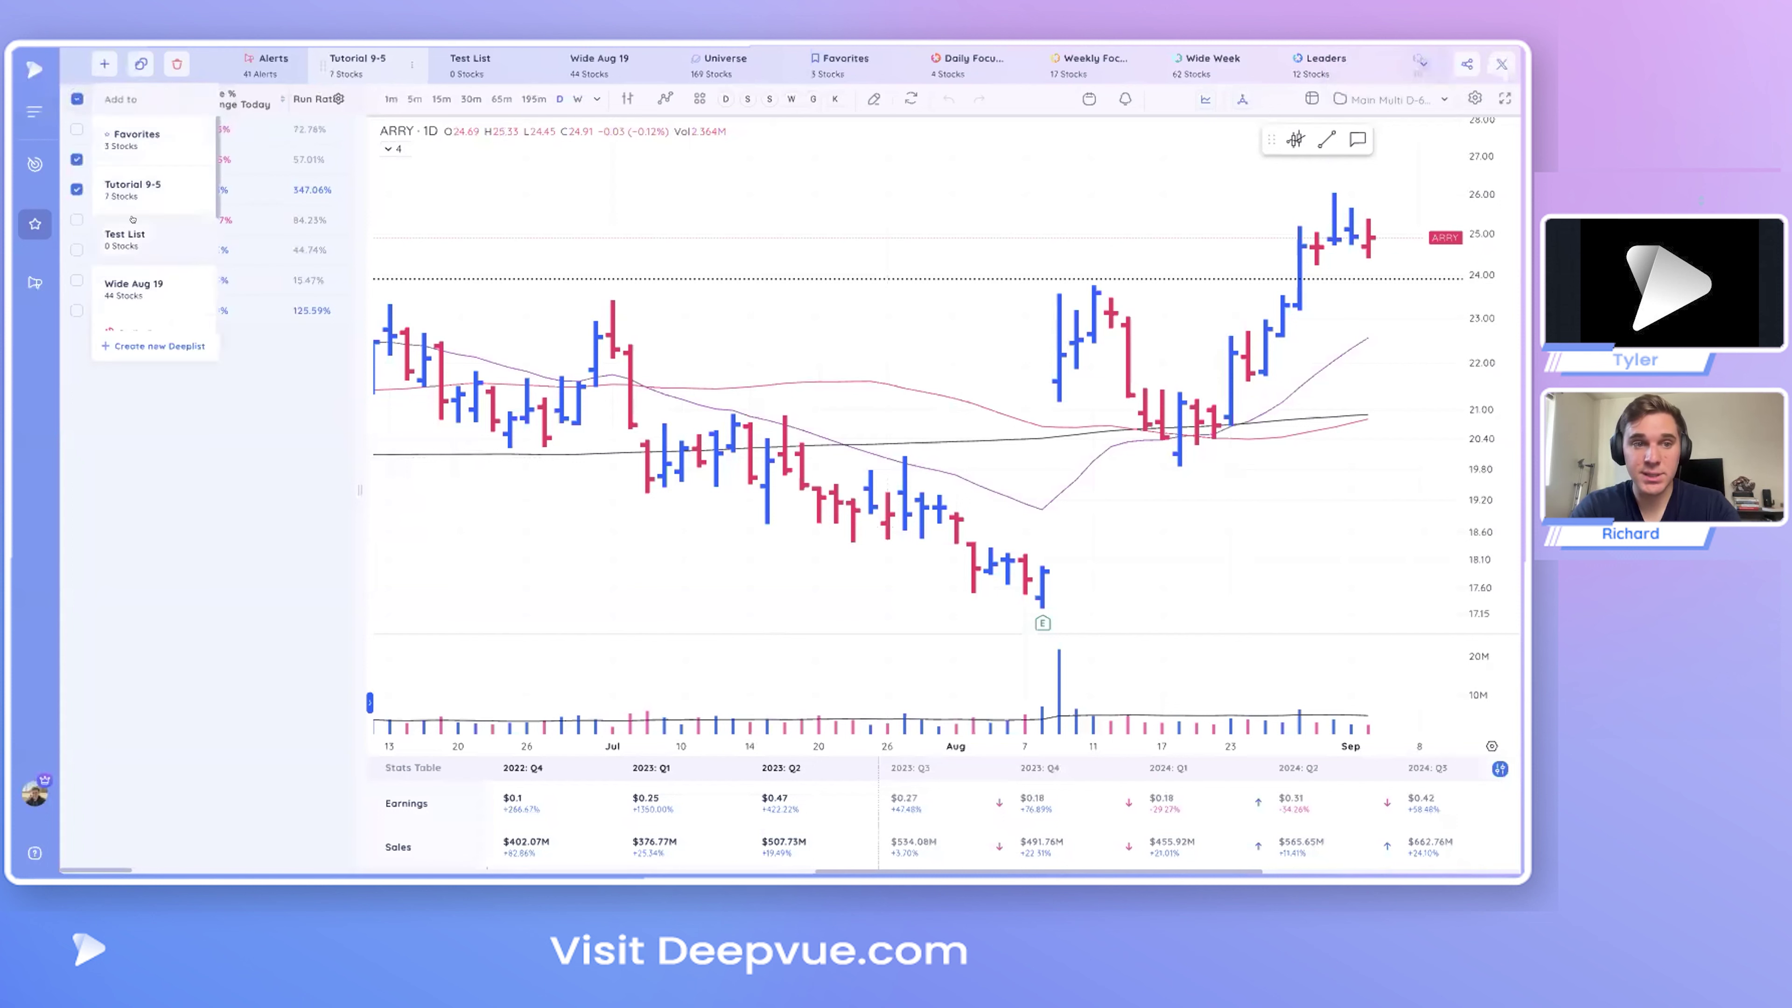
{"action": "left_click", "coordinate": [146, 178]}
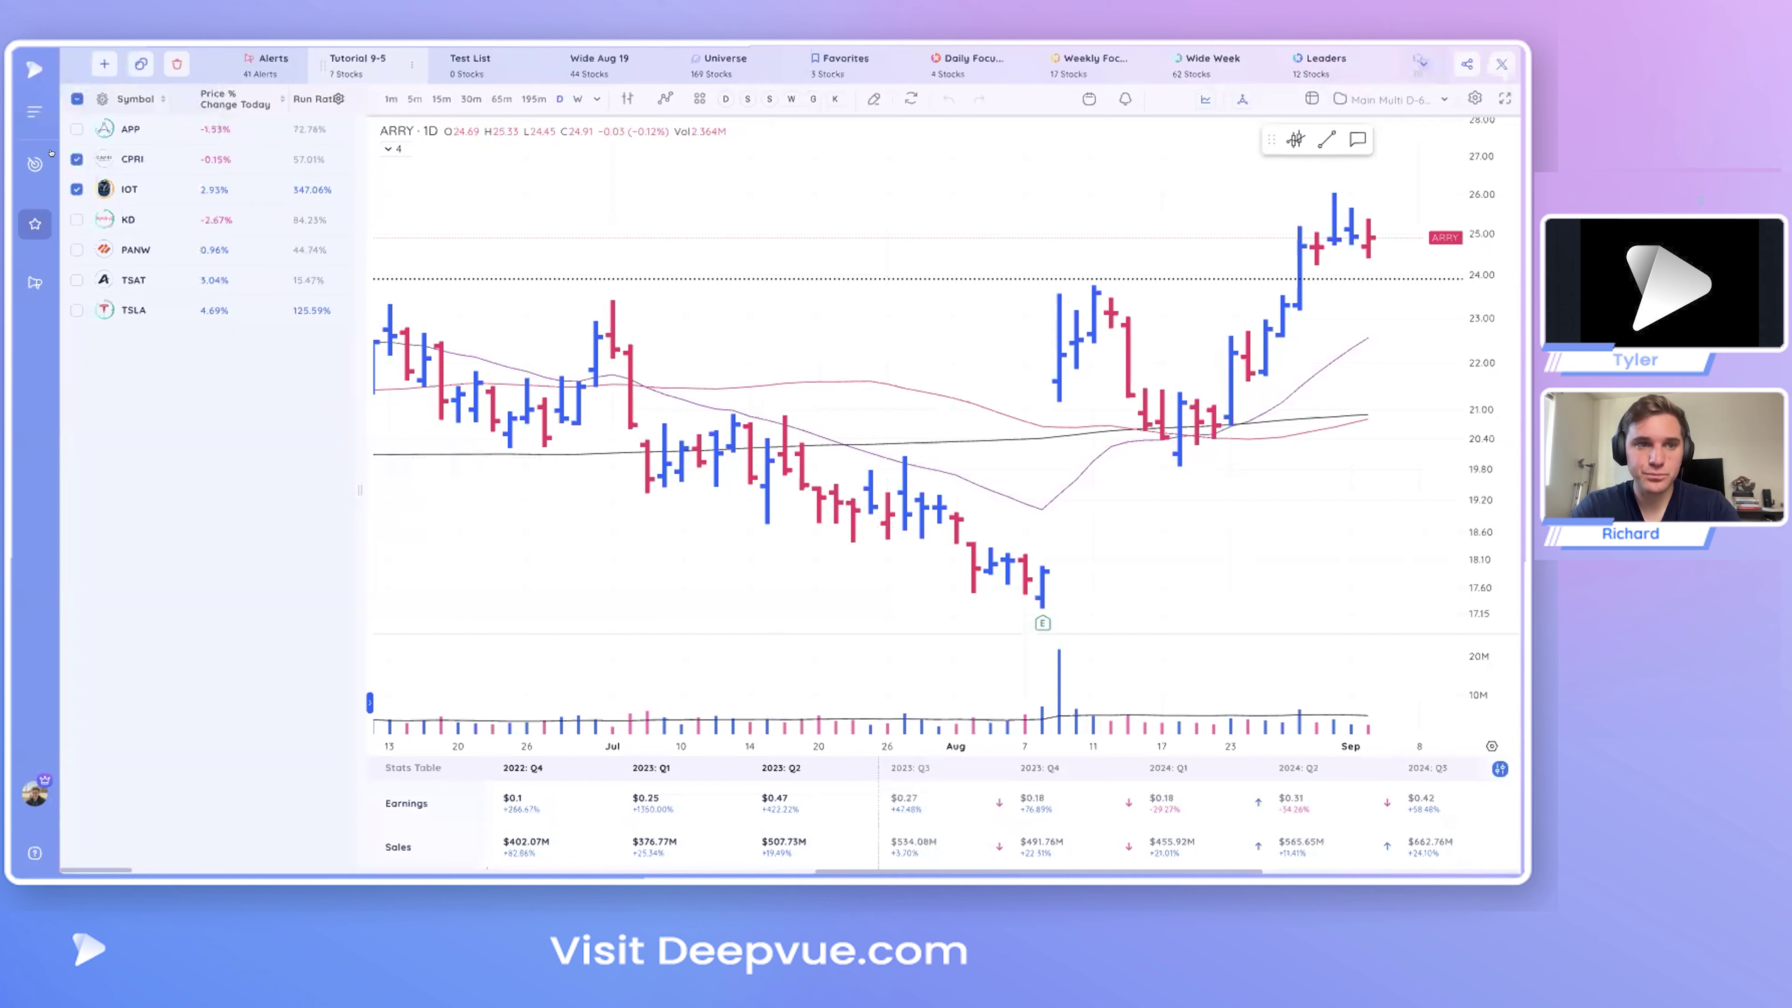
{"action": "left_click", "coordinate": [76, 159]}
{"action": "left_click", "coordinate": [77, 189]}
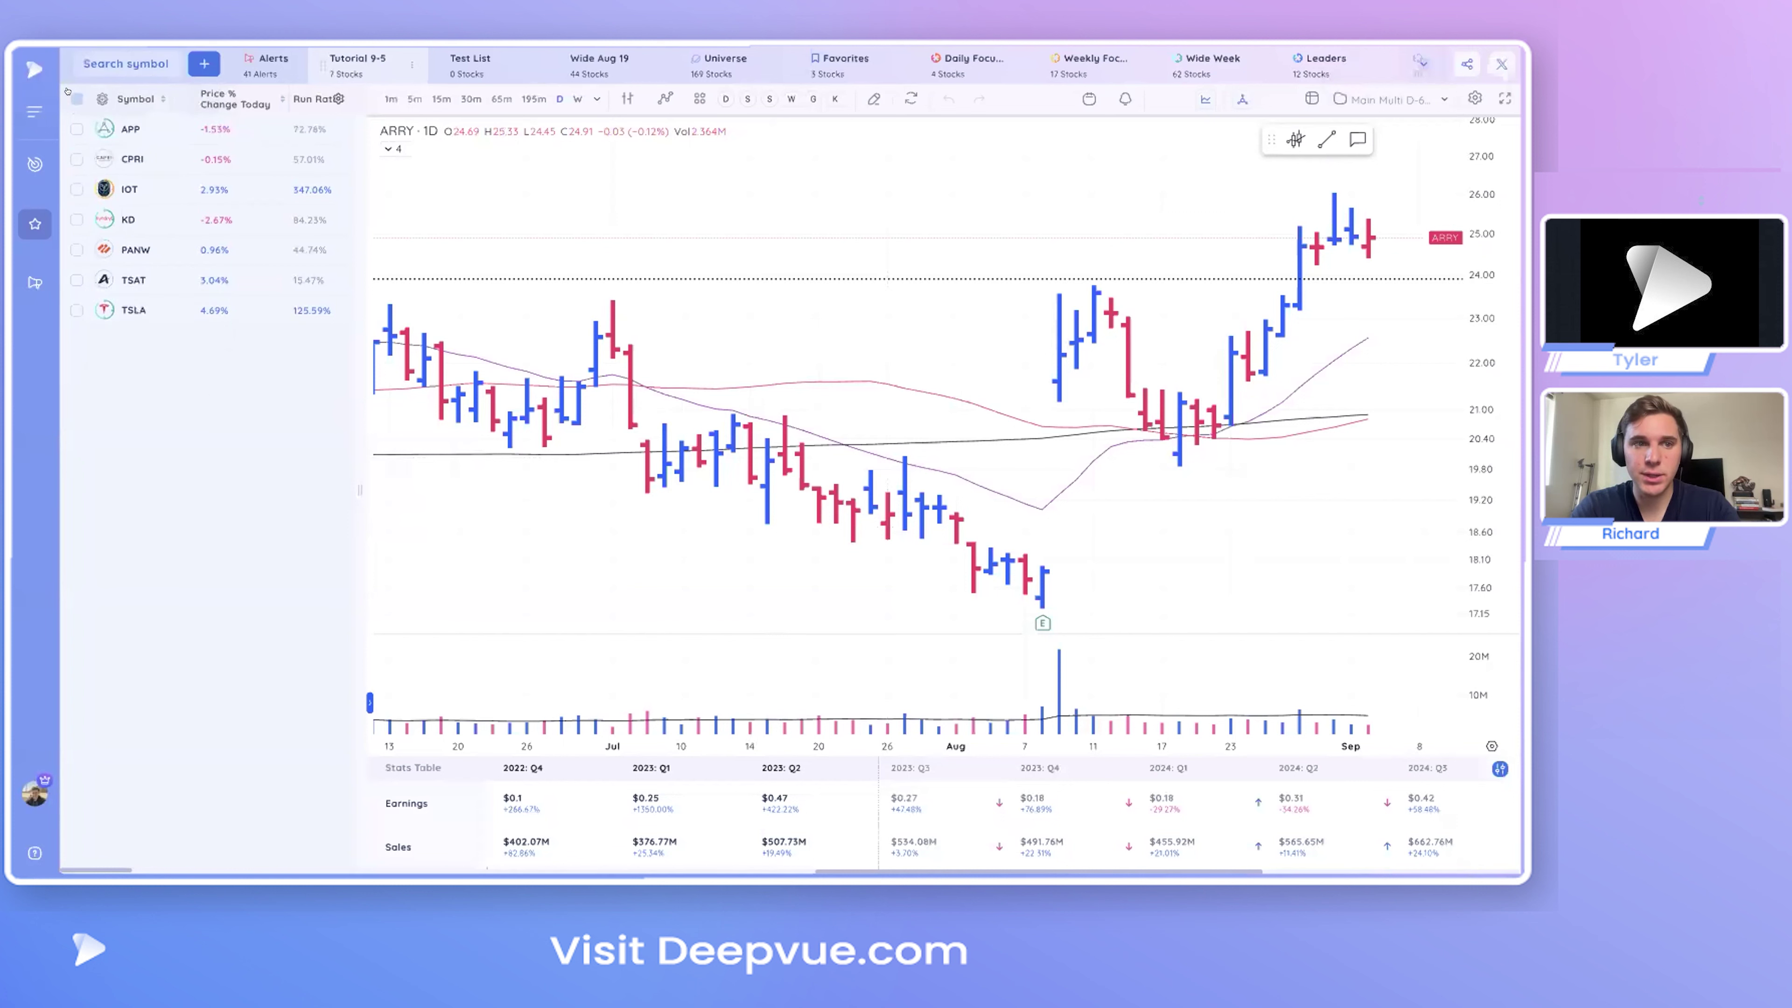
- Select all stocks in the Tutorial 9-5 Deeplist and view the options for copying or exporting the symbols
{"action": "left_click", "coordinate": [76, 99]}
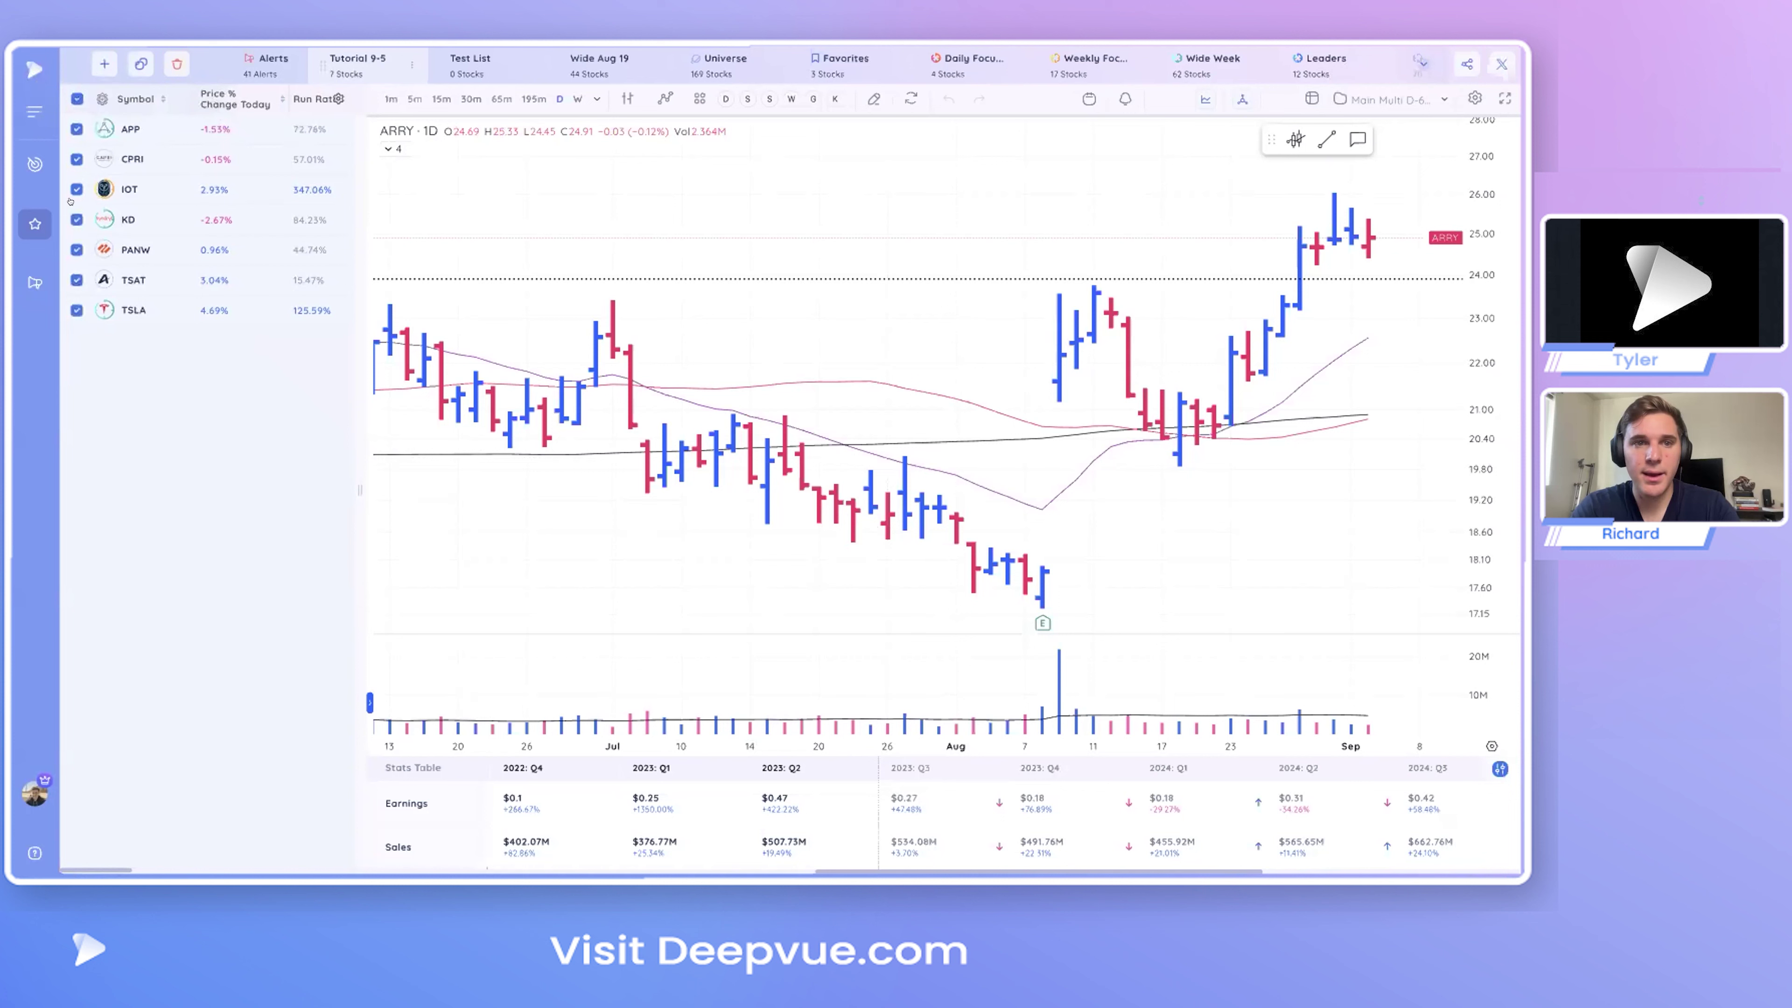
{"action": "left_click", "coordinate": [1454, 63]}
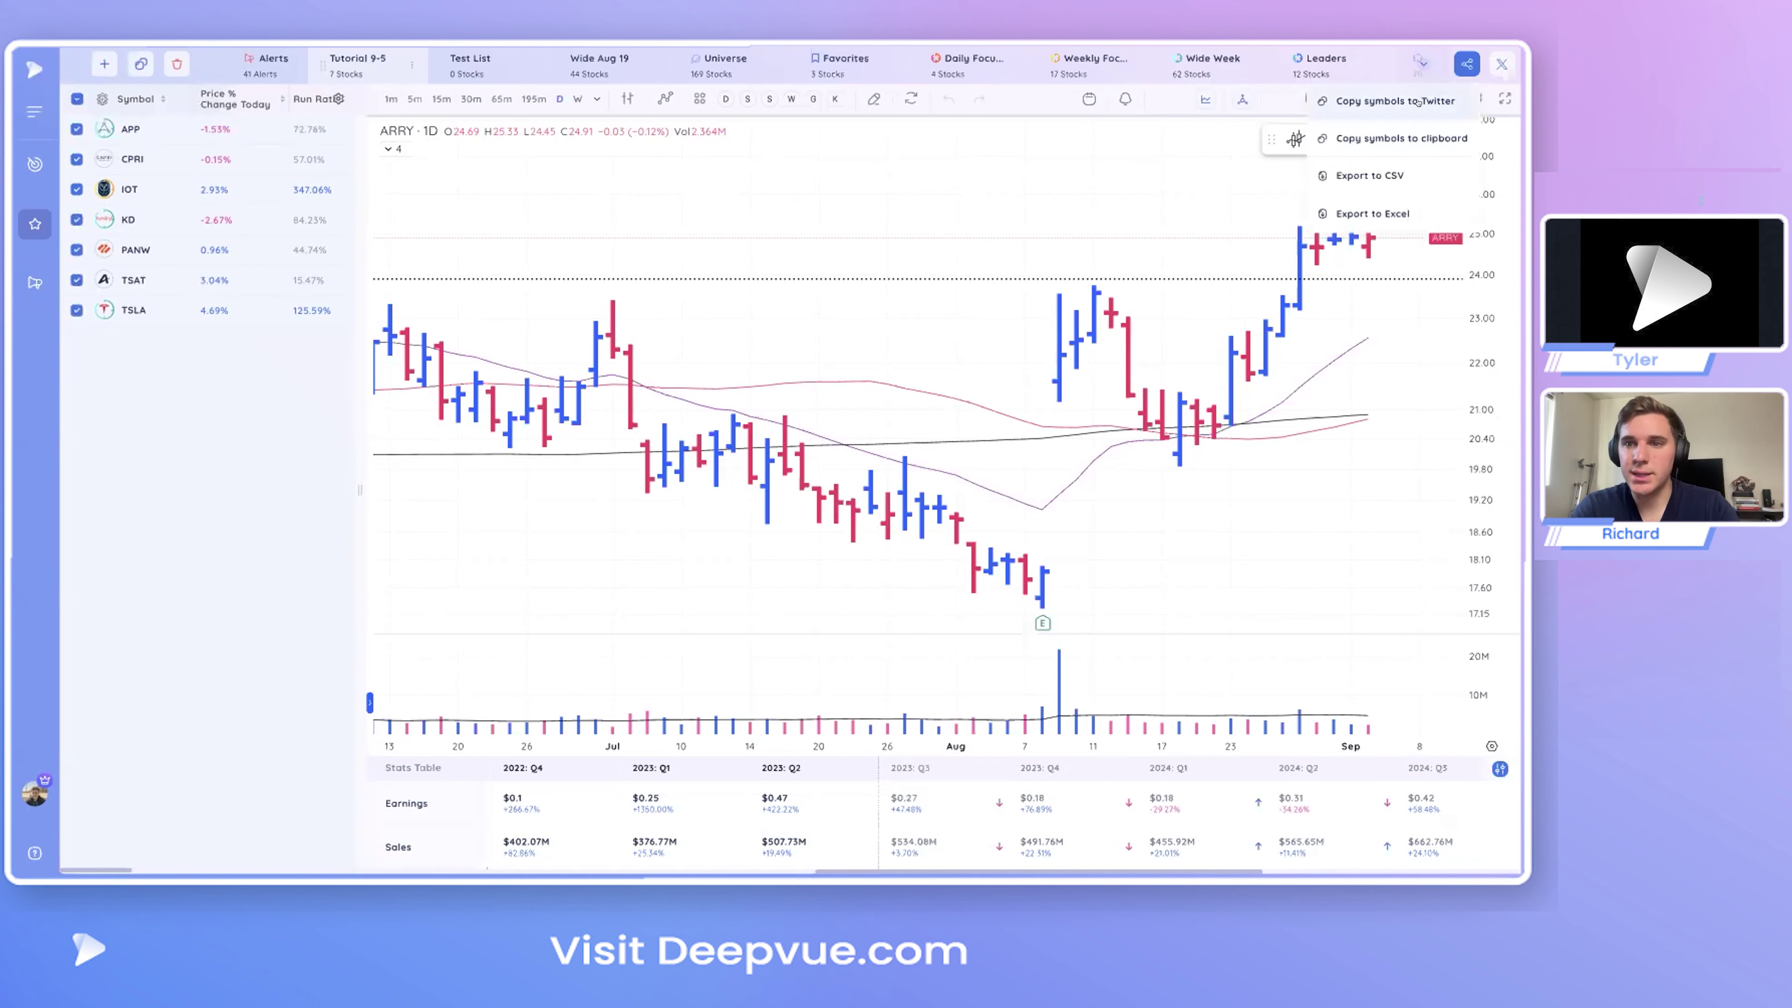
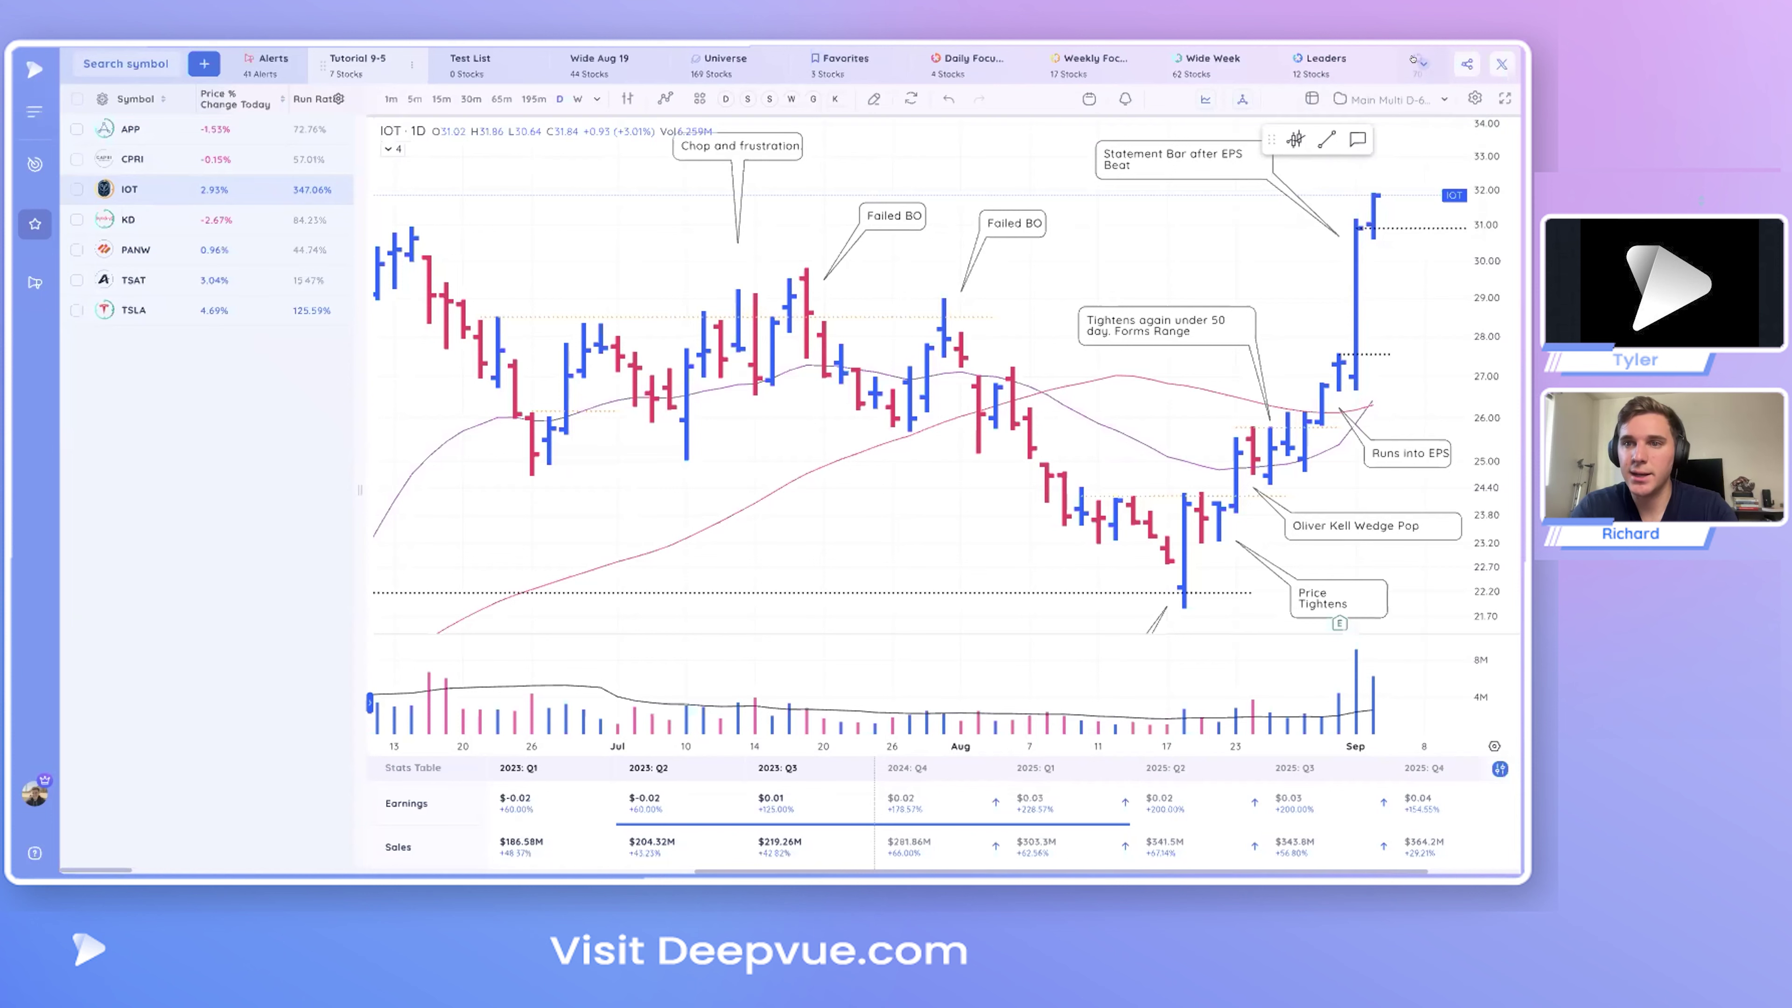
- Create a new Deeplist, entering the co-host's first name as its name
{"action": "left_click", "coordinate": [1413, 60]}
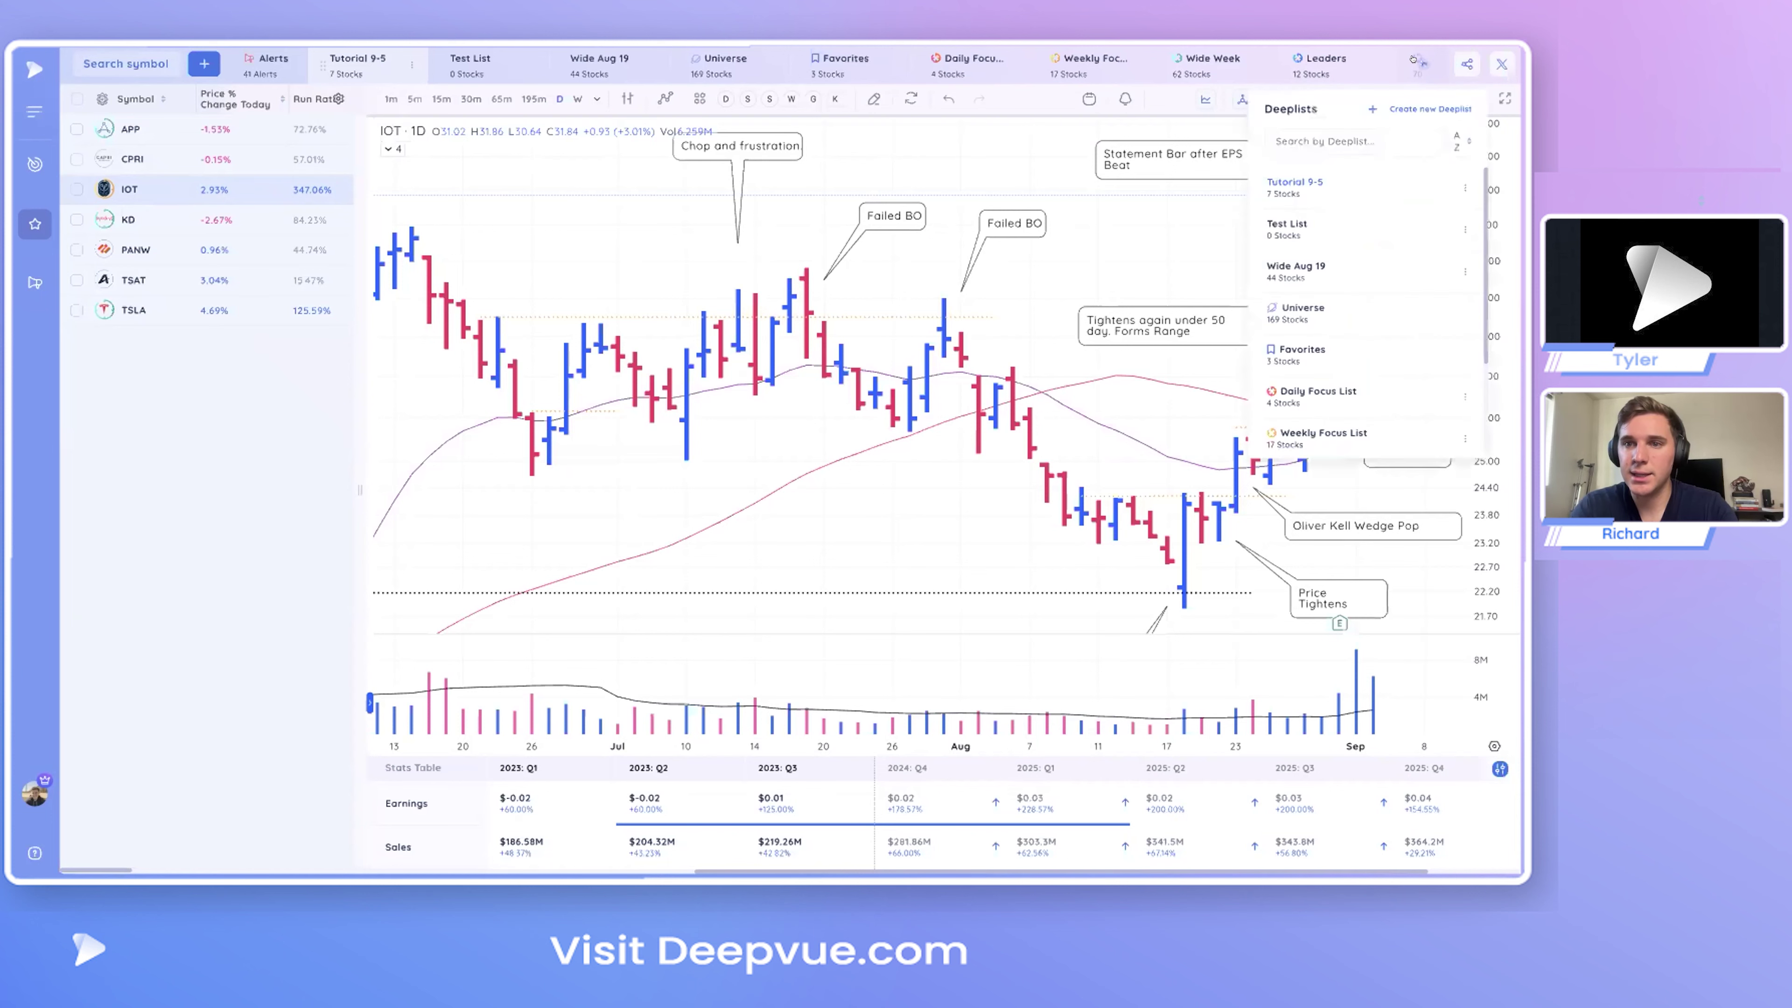
{"action": "left_click", "coordinate": [1385, 106]}
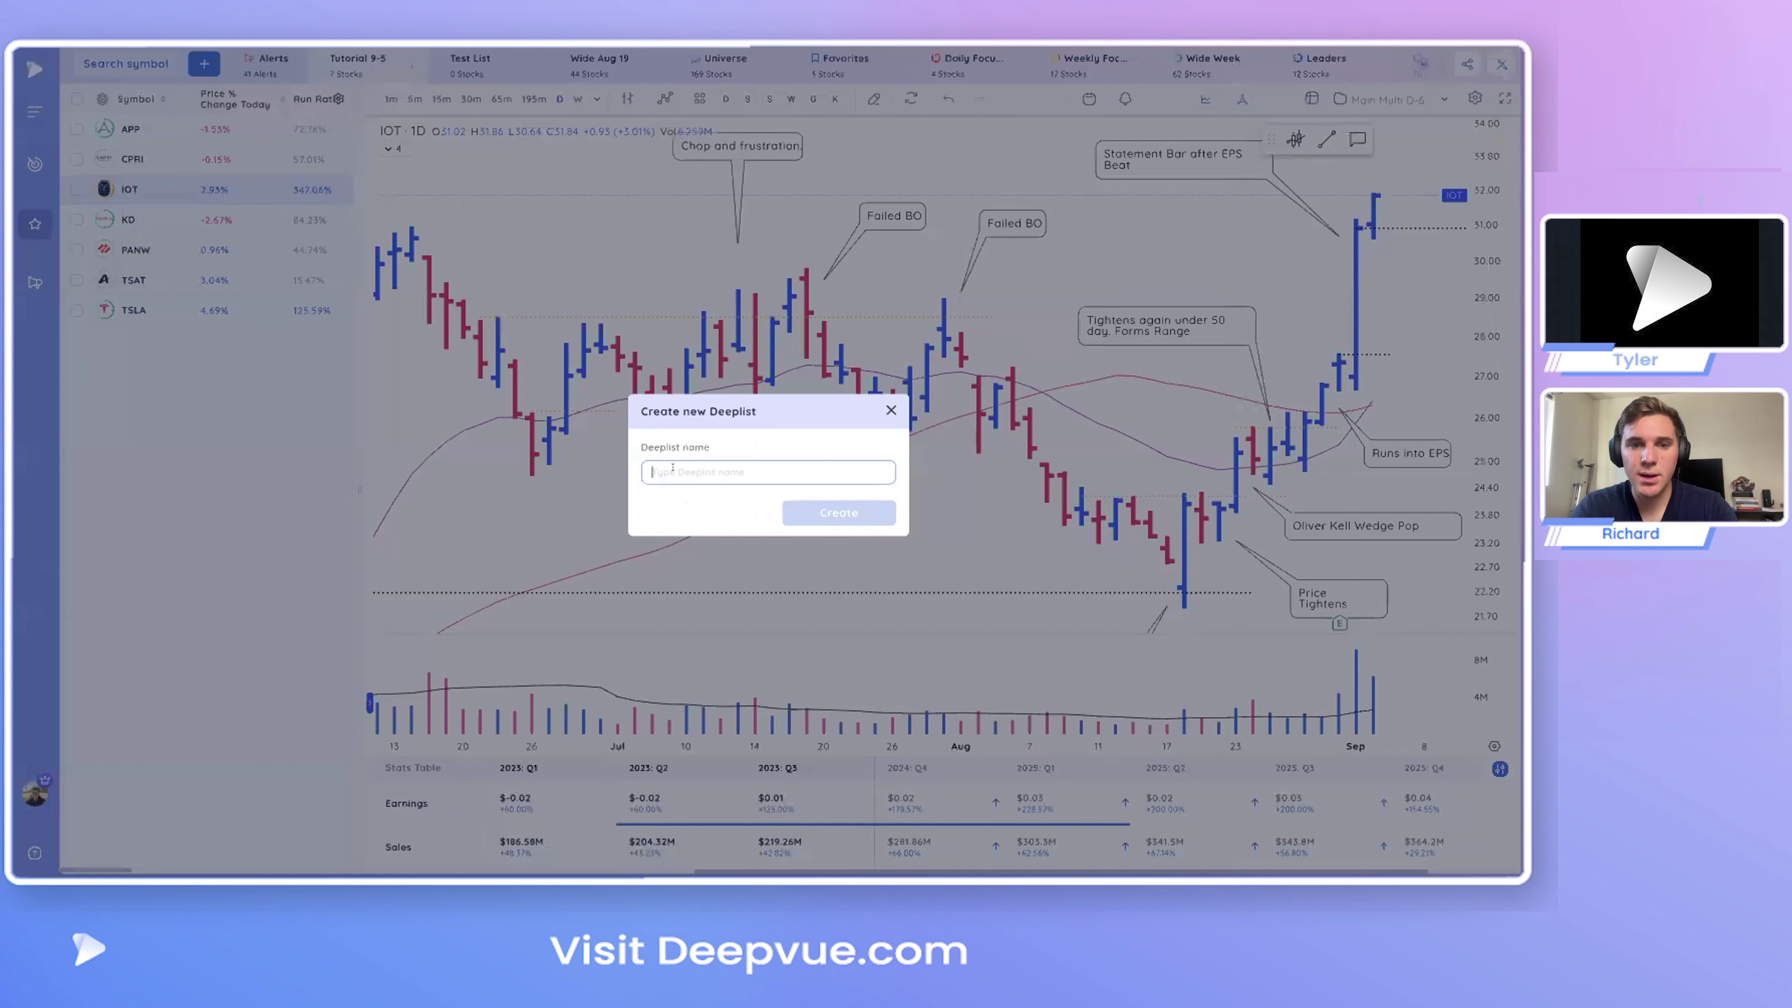
{"action": "type", "text": "Tyler"}
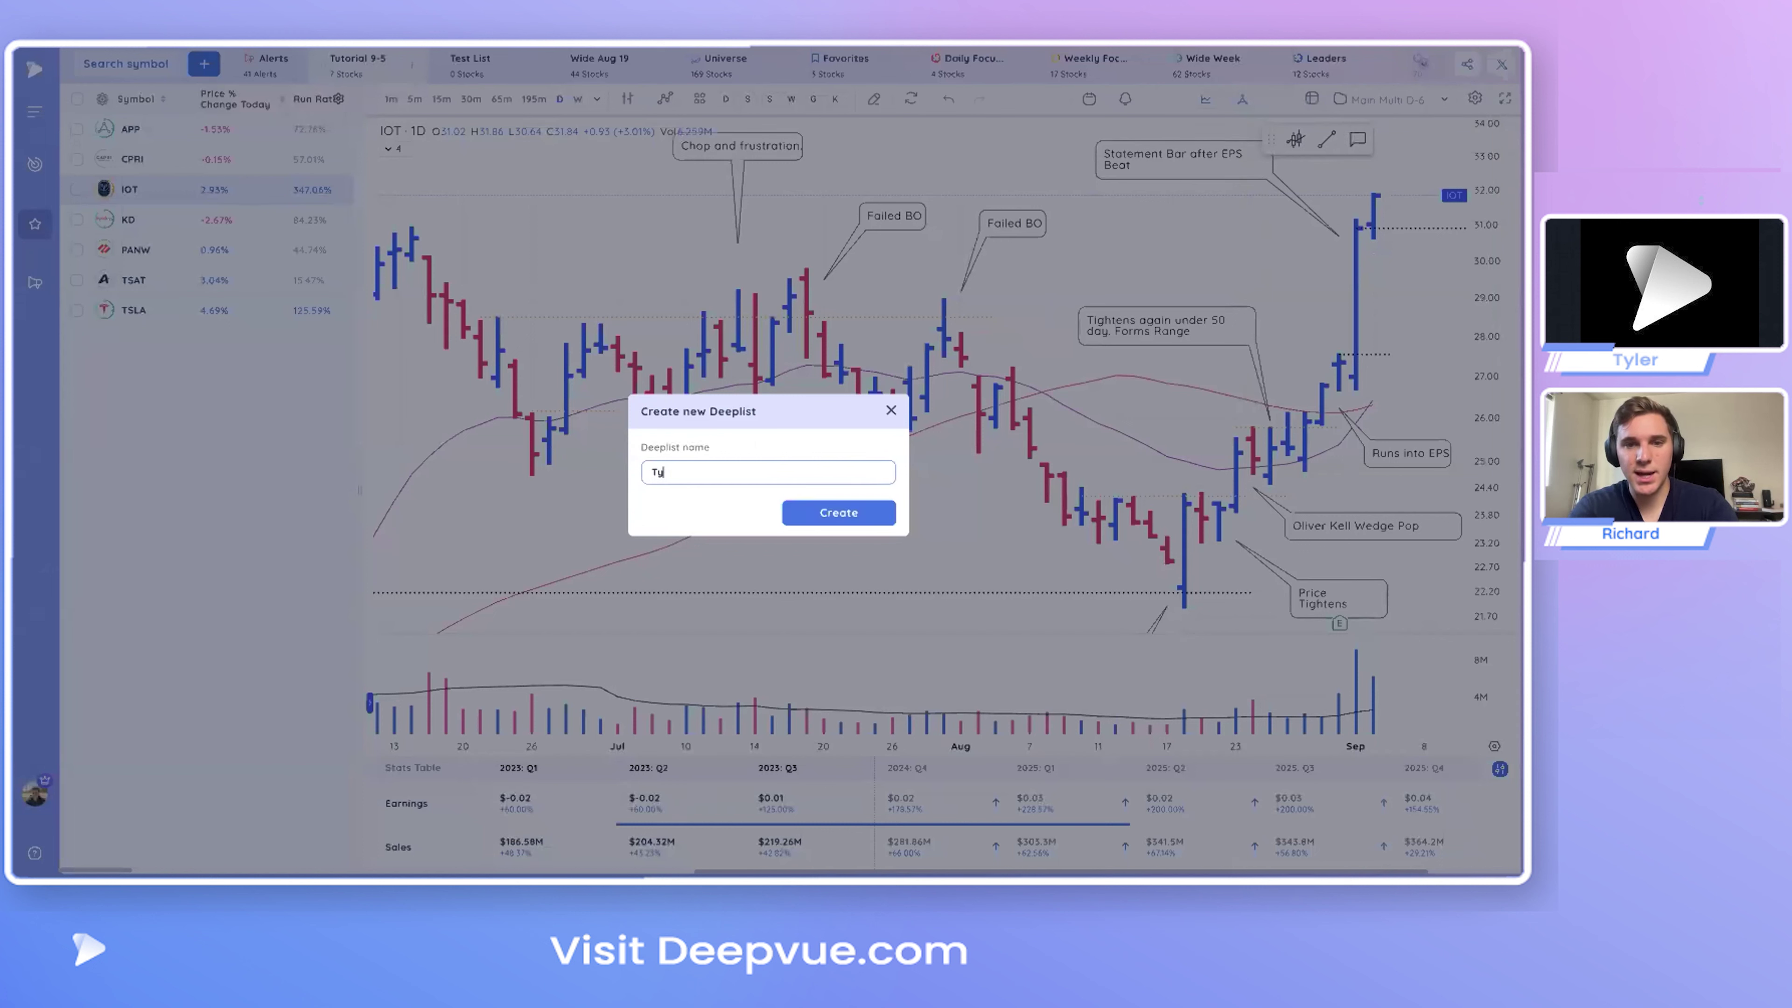
{"action": "left_click", "coordinate": [793, 504]}
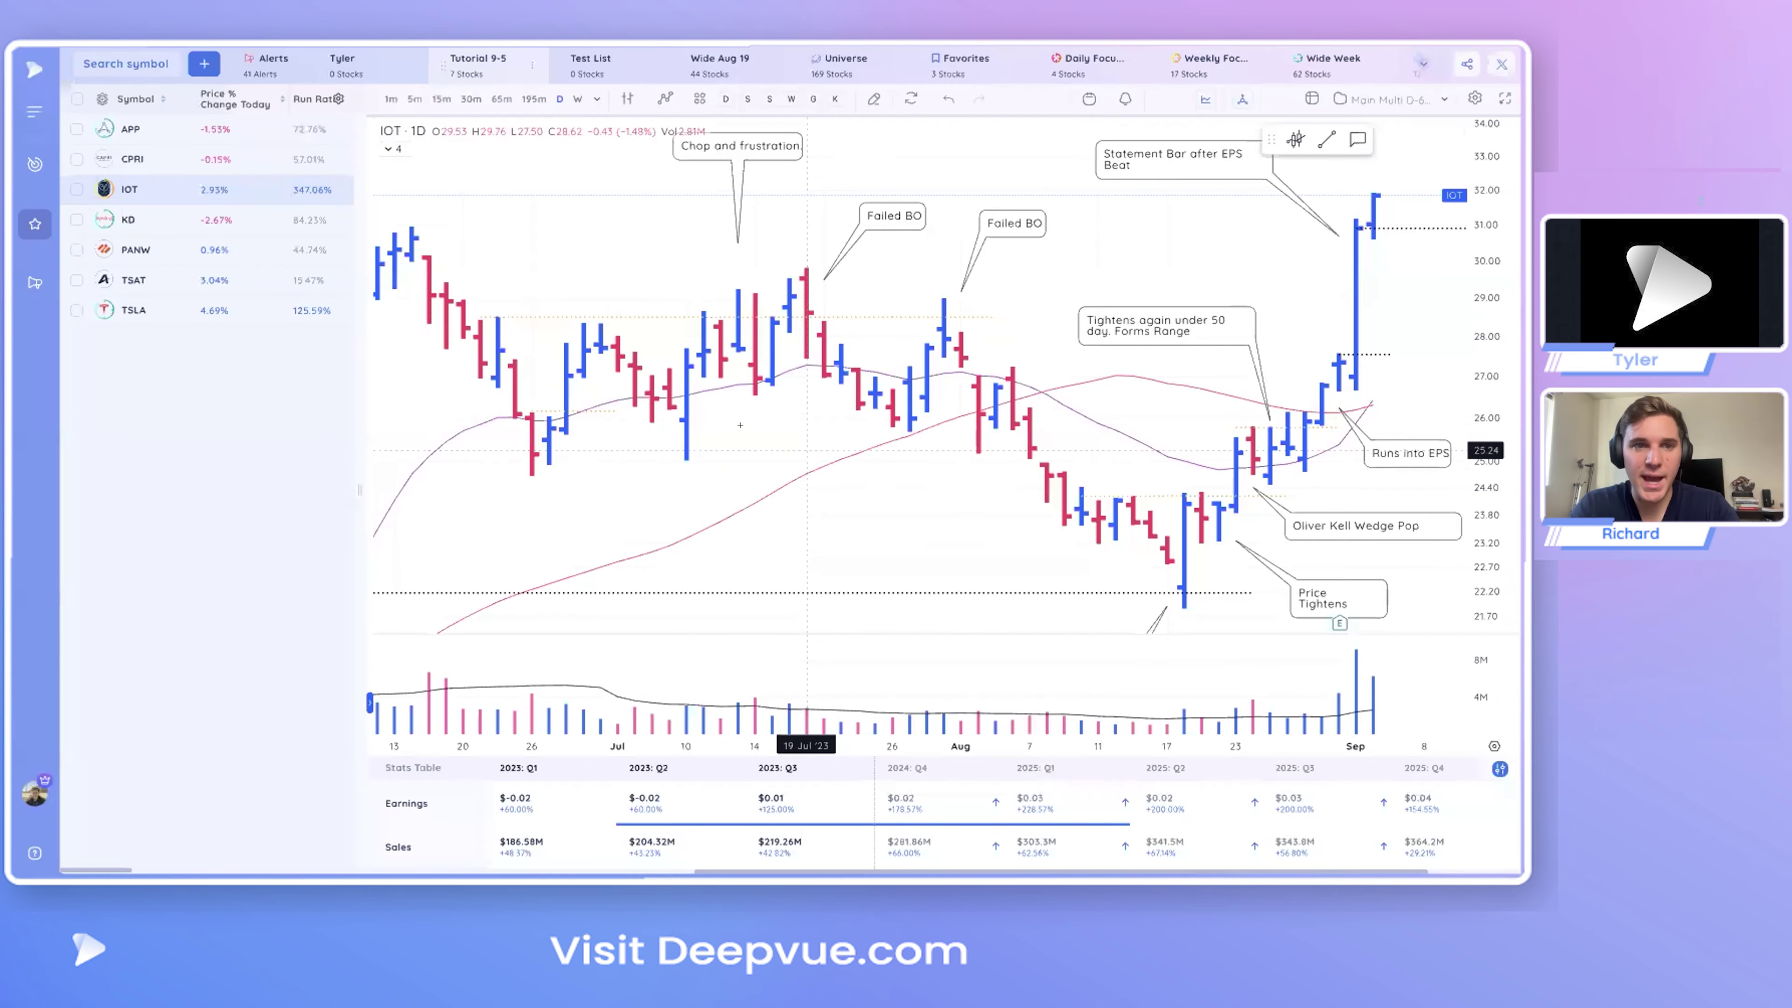
- Open the new empty Deeplist and add the symbols TSLA, AMZN, UPST and IONQ to it
{"action": "left_click", "coordinate": [342, 59]}
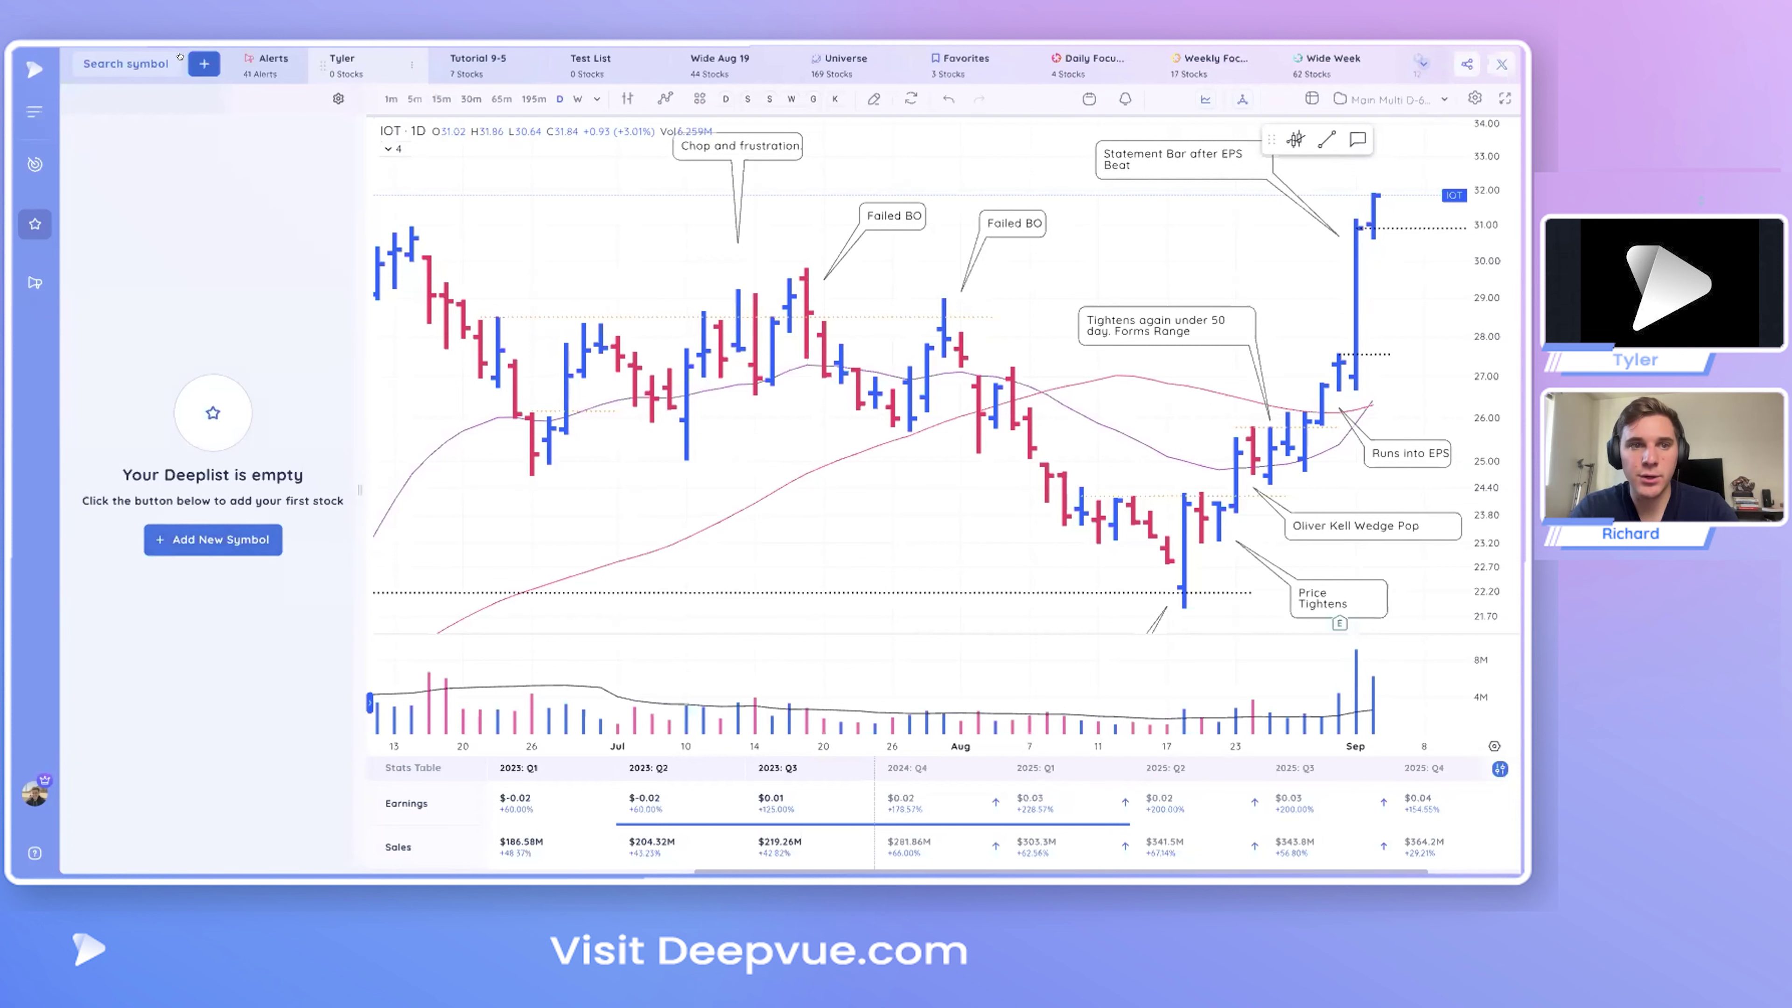
{"action": "left_click", "coordinate": [192, 538]}
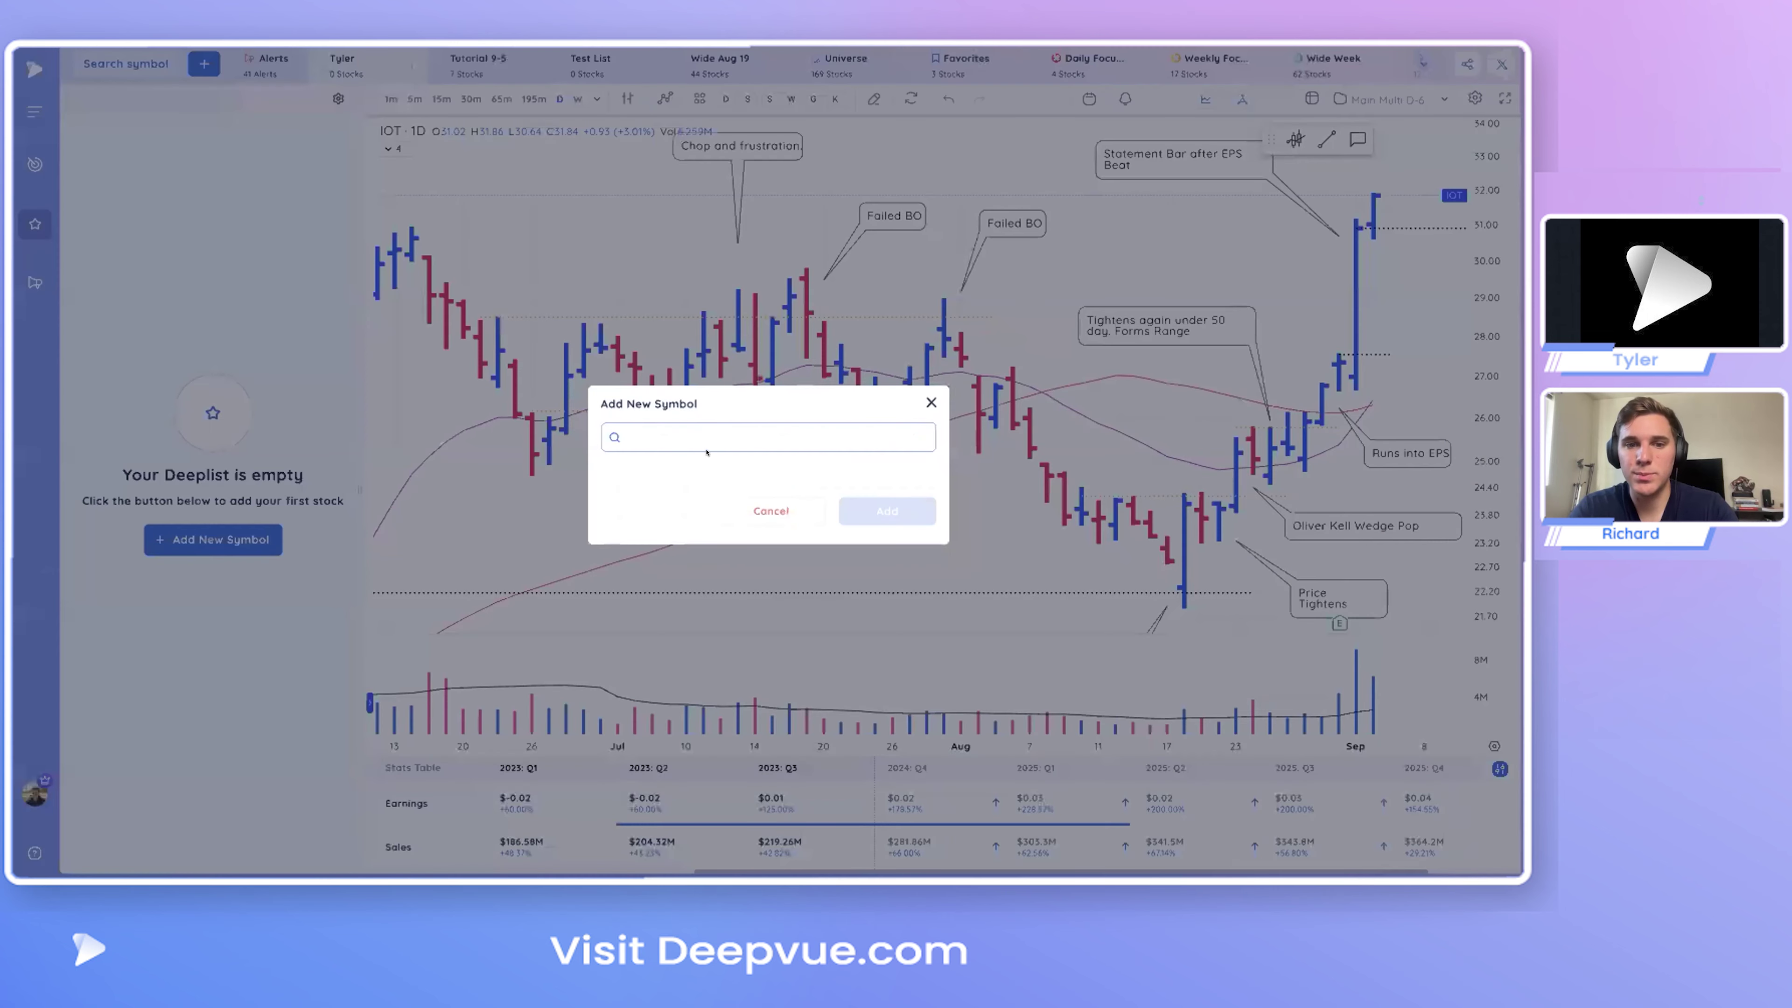
{"action": "type", "text": "TSLA"}
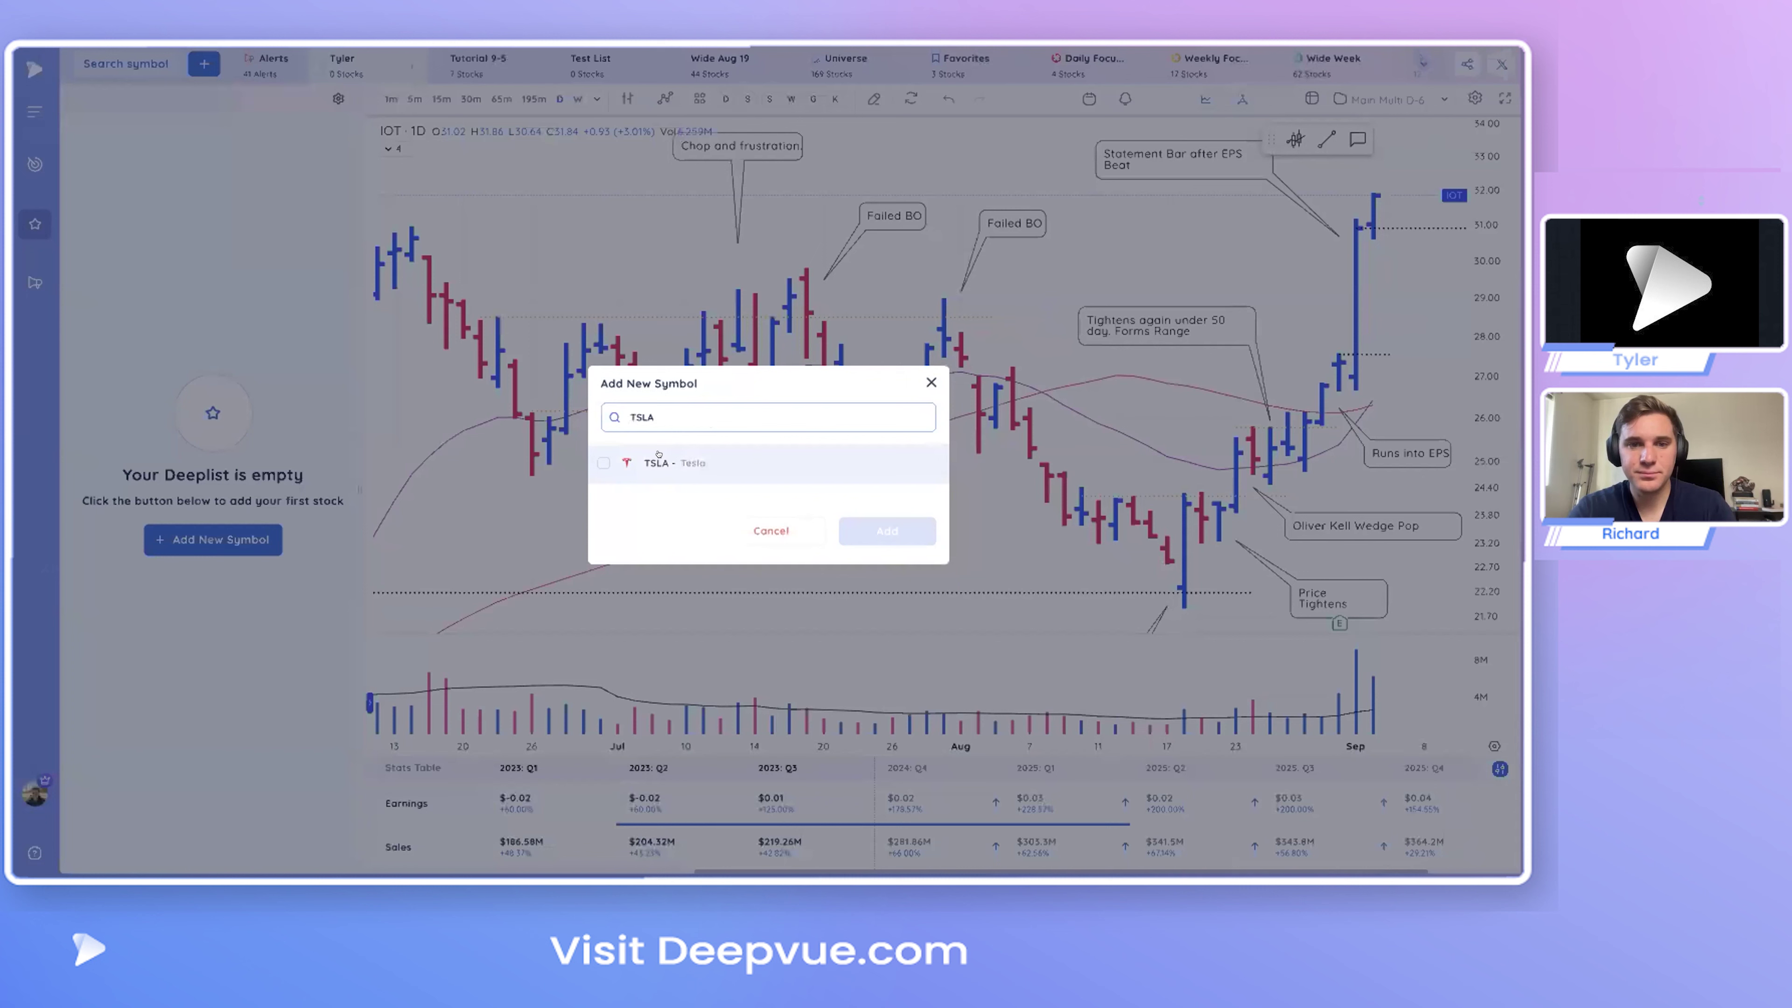
{"action": "key", "text": "Return"}
{"action": "type", "text": "AMZN"}
{"action": "key", "text": "Return"}
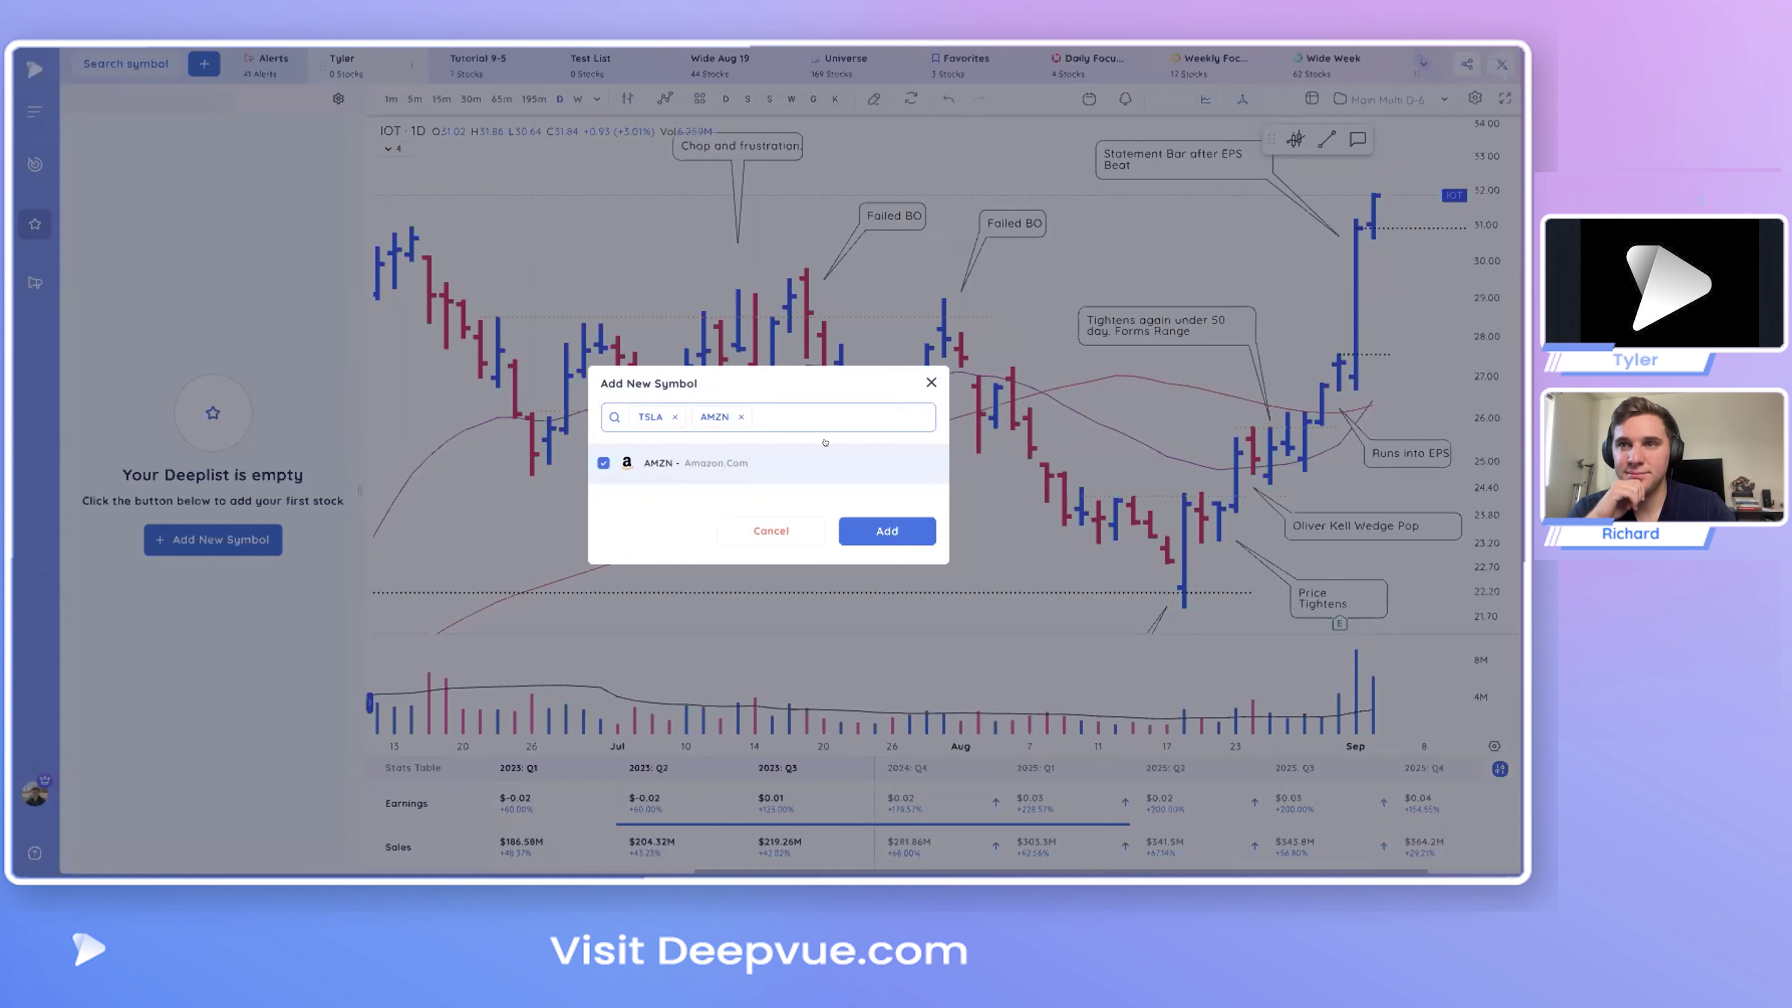
{"action": "type", "text": "UPST"}
{"action": "left_click", "coordinate": [693, 458]}
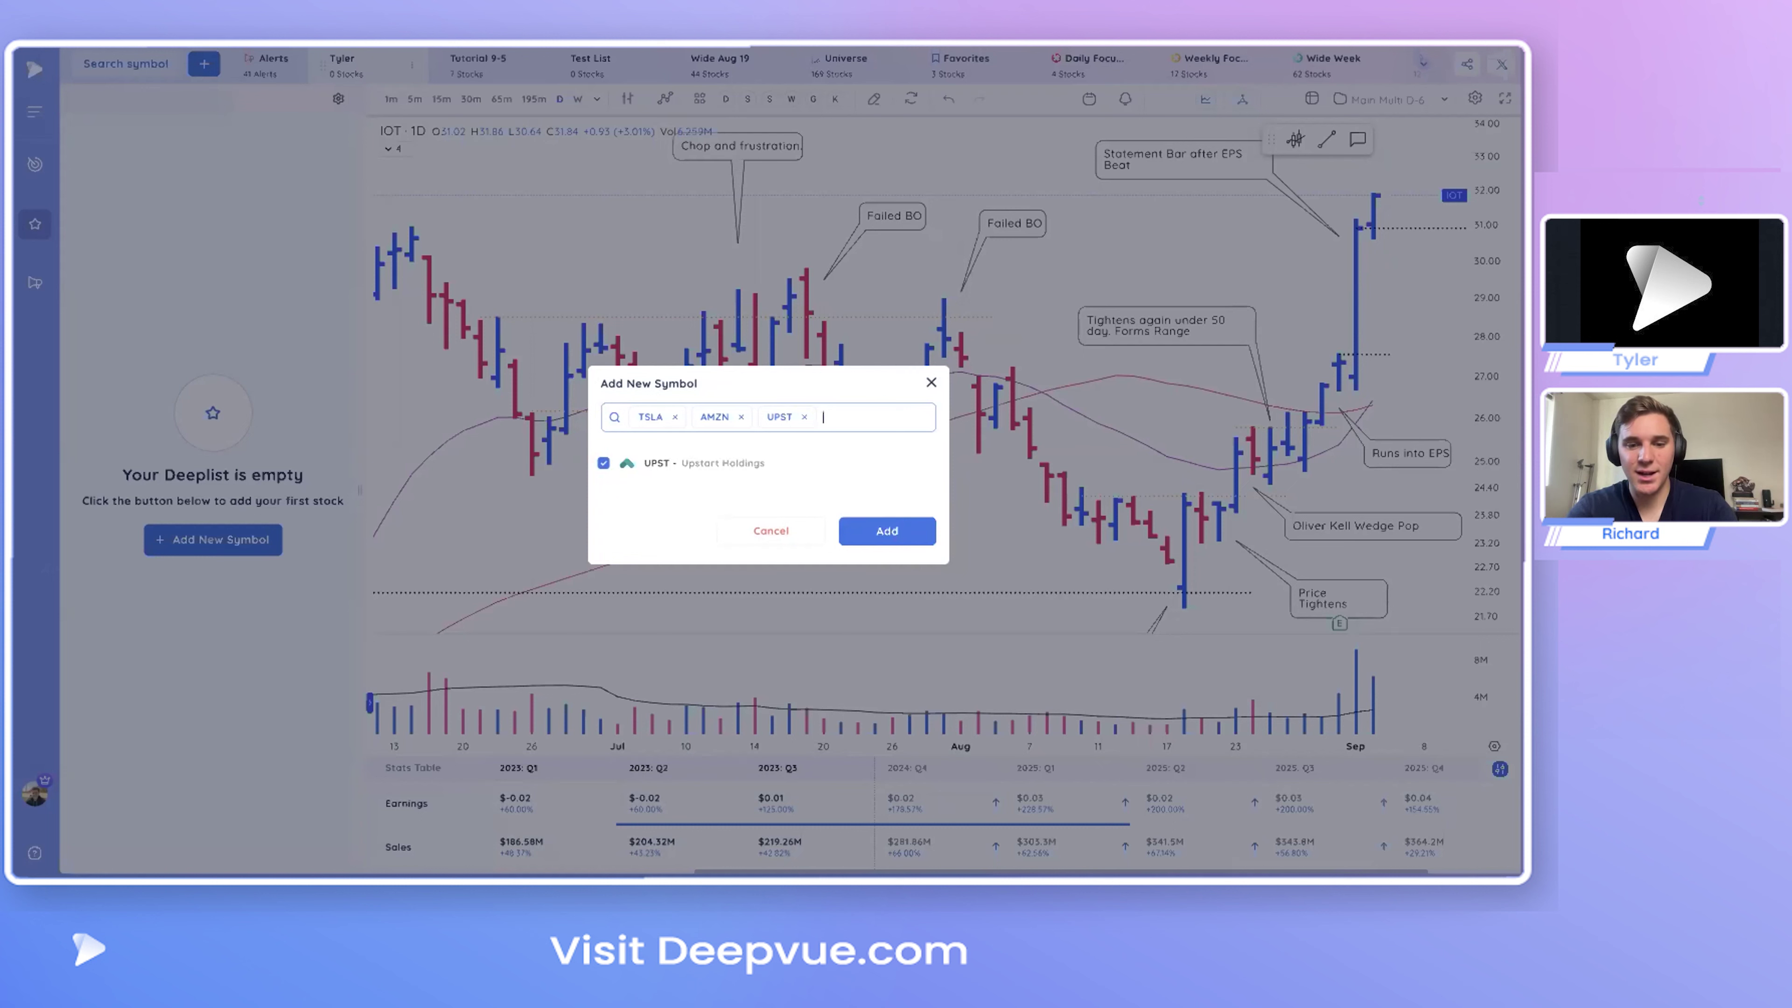
{"action": "type", "text": "IONQ"}
{"action": "left_click", "coordinate": [739, 455]}
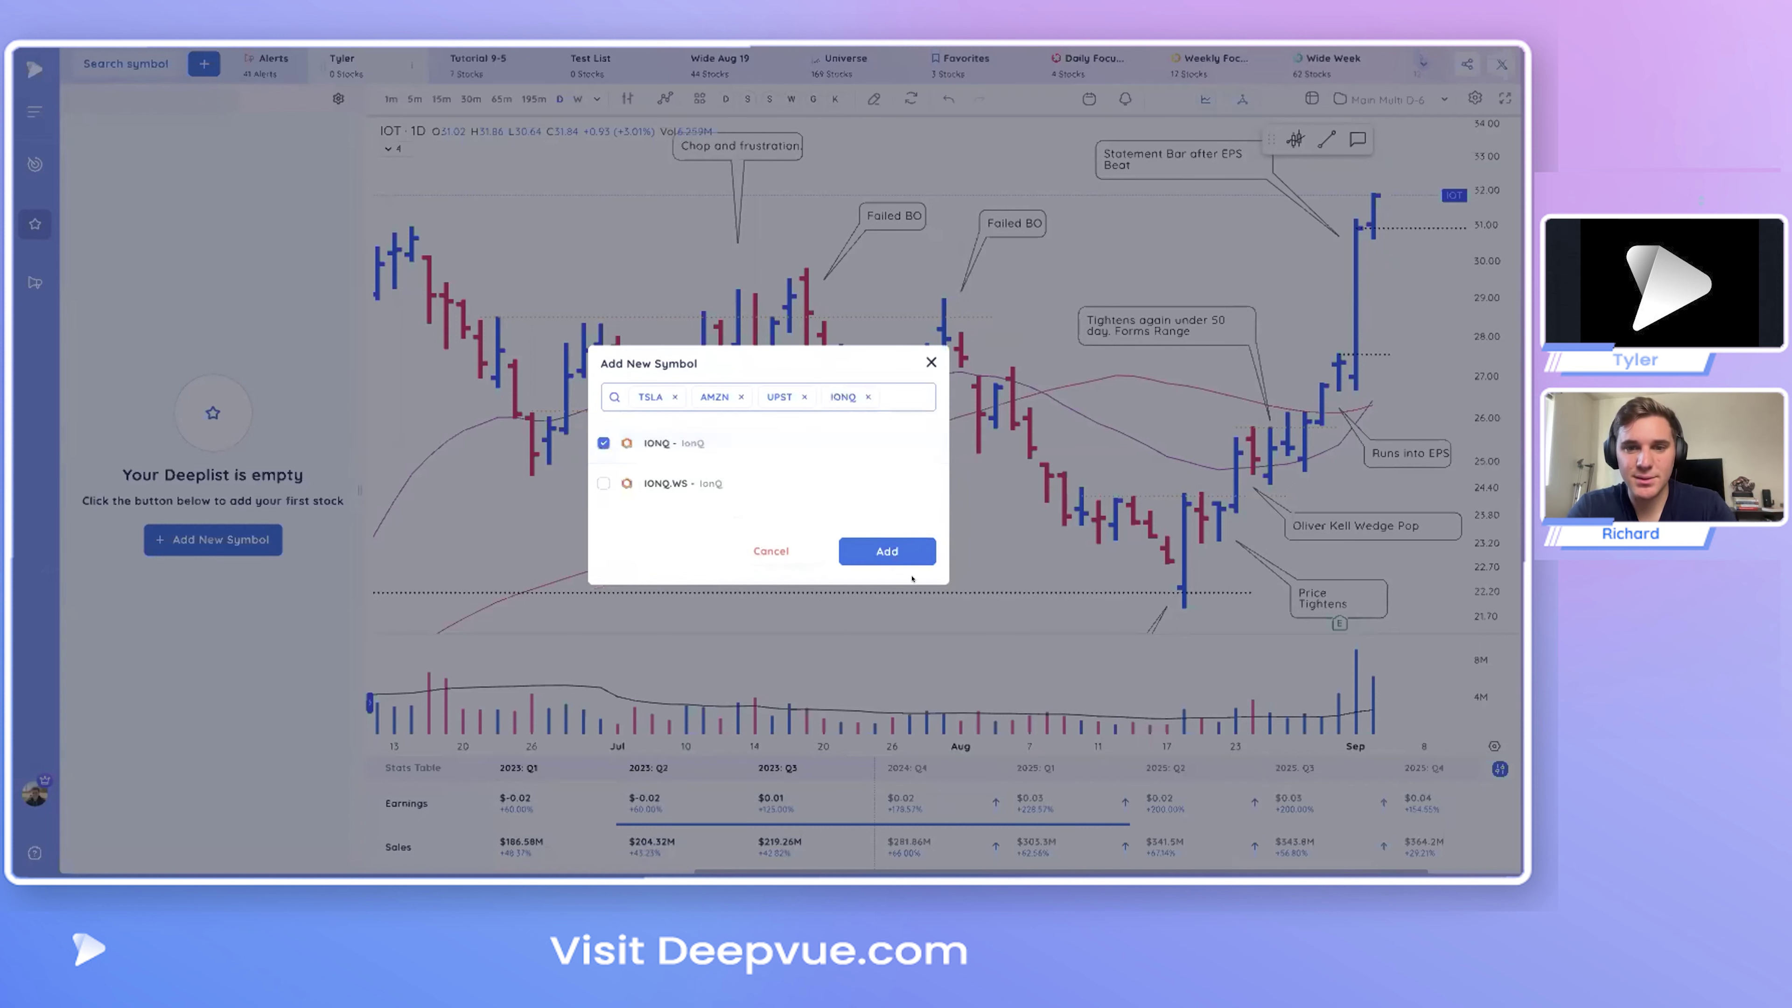
{"action": "left_click", "coordinate": [884, 551]}
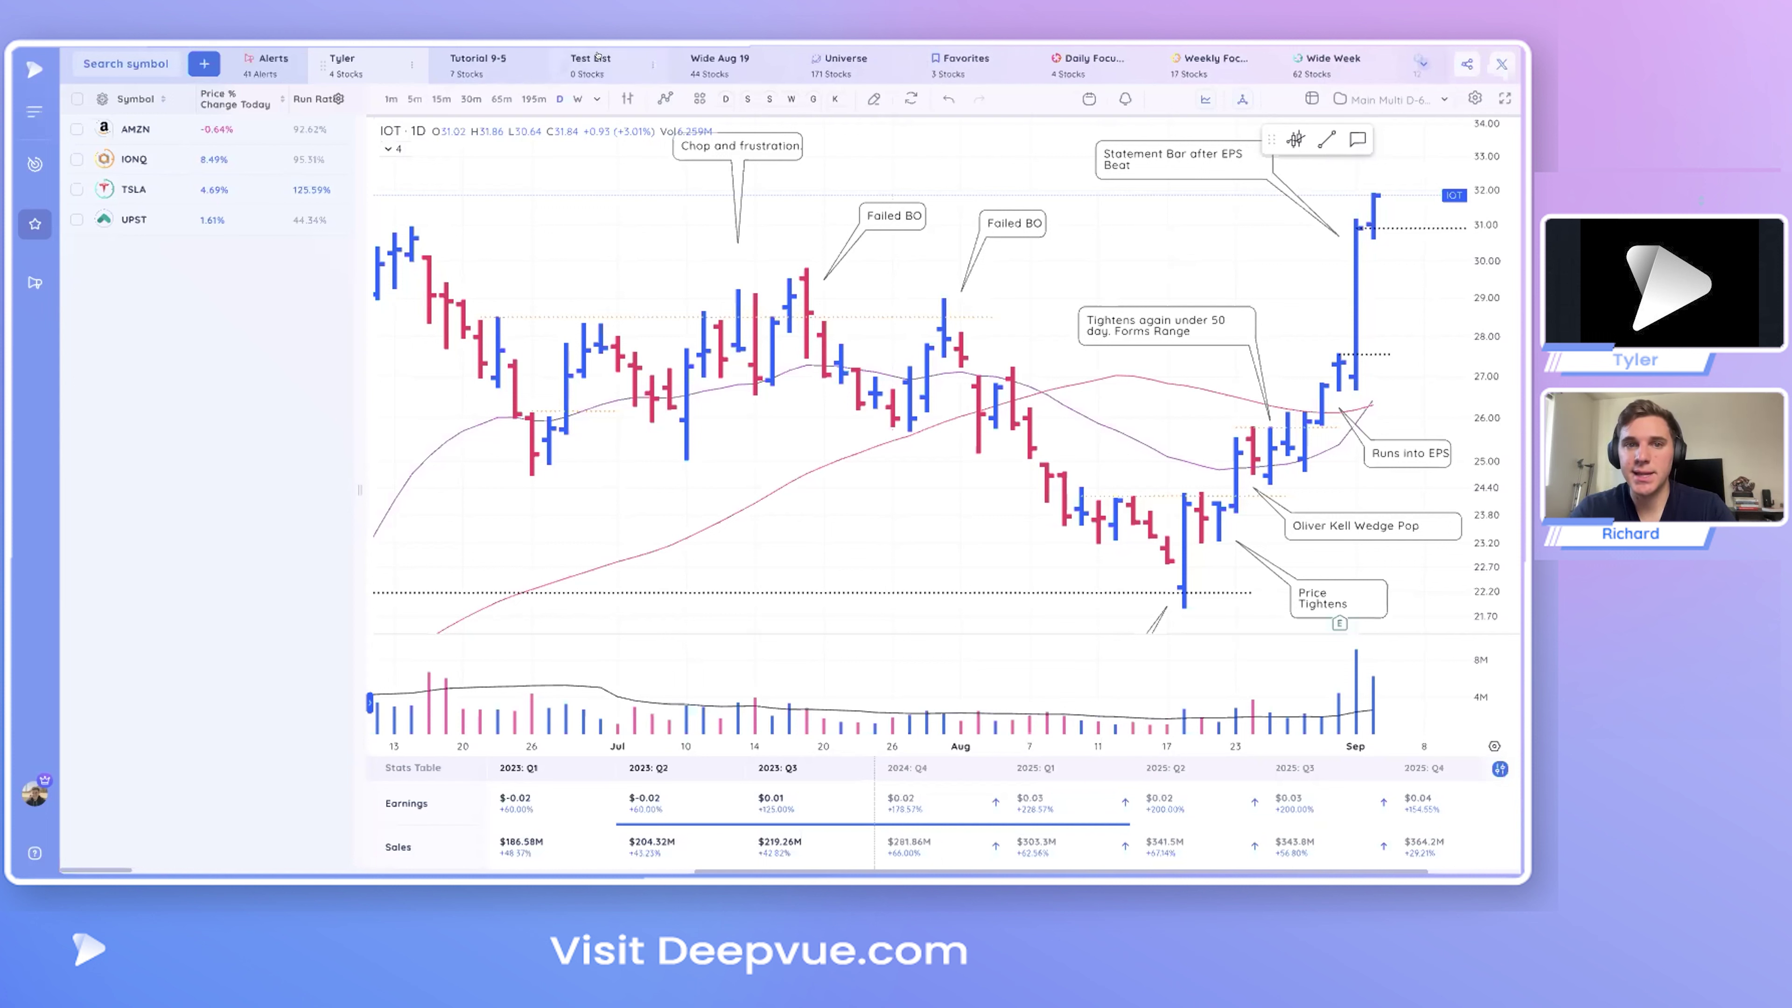
- Open the Daily Focus List and look through the other target Deeplists as far as Theme ETFs
{"action": "left_click", "coordinate": [1095, 59]}
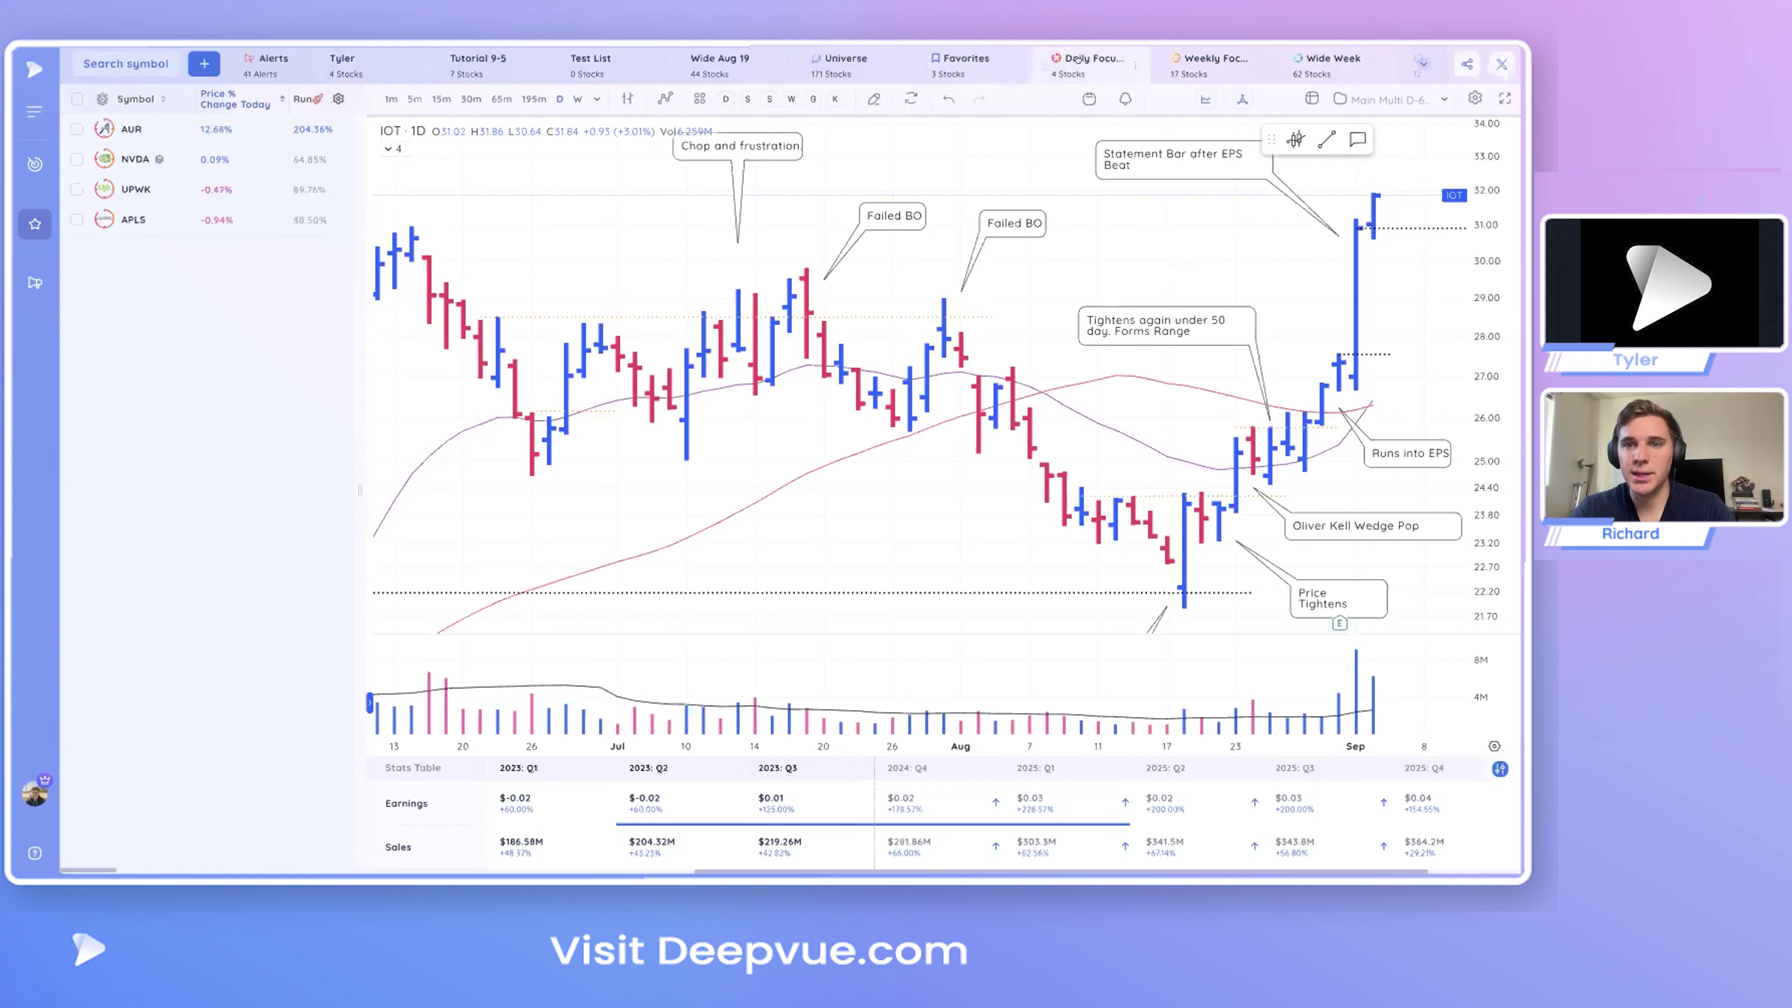
{"action": "scroll", "coordinate": [1225, 59], "scroll_direction": "right", "scroll_amount": 2}
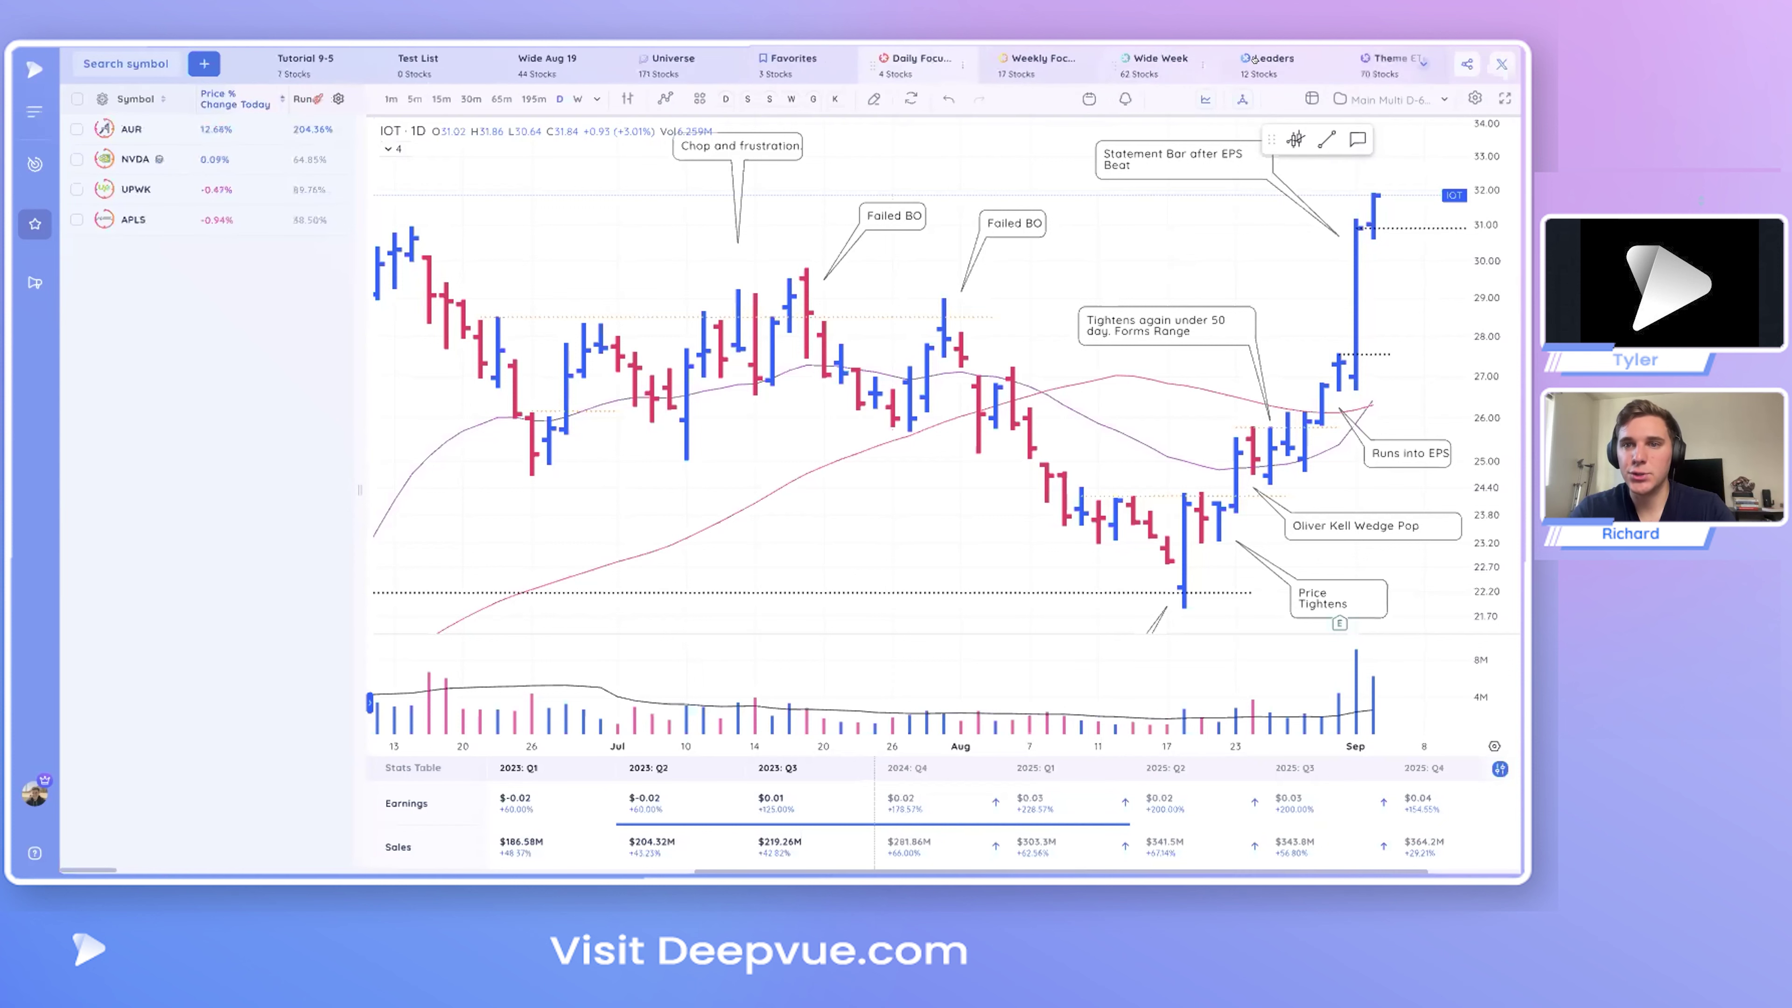
{"action": "scroll", "coordinate": [1254, 59], "scroll_direction": "right", "scroll_amount": 5}
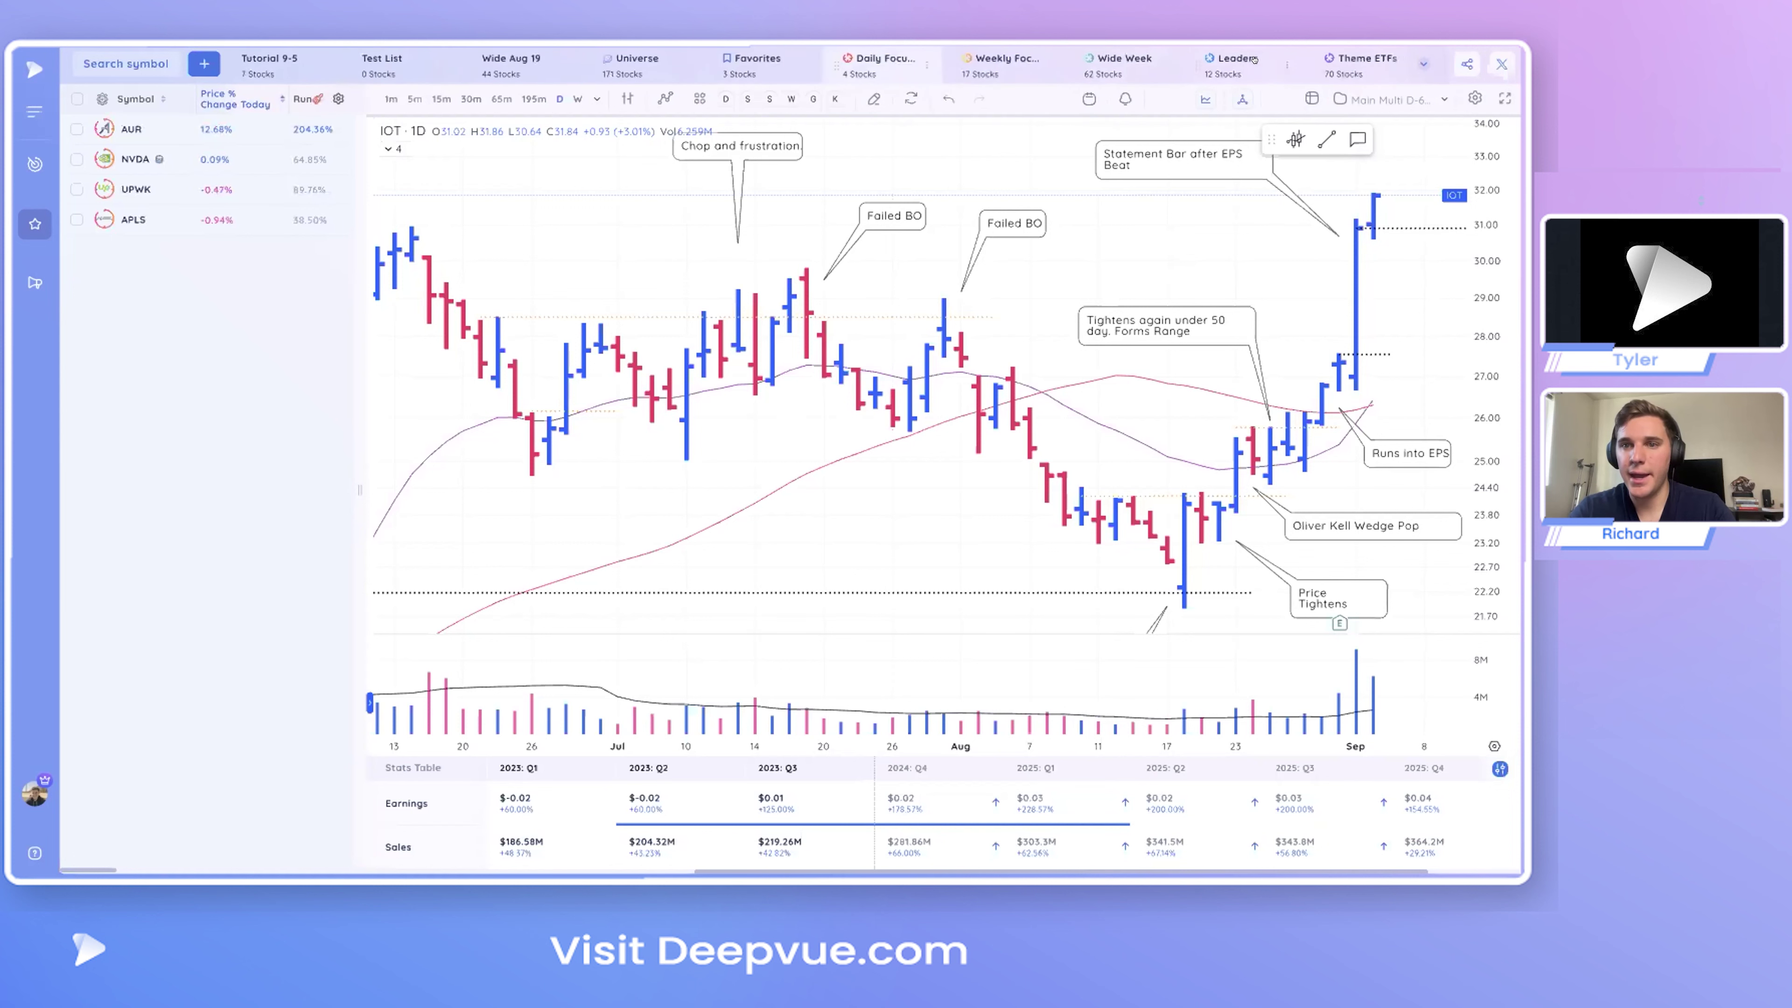
{"action": "scroll", "coordinate": [1253, 60], "scroll_direction": "right", "scroll_amount": 3}
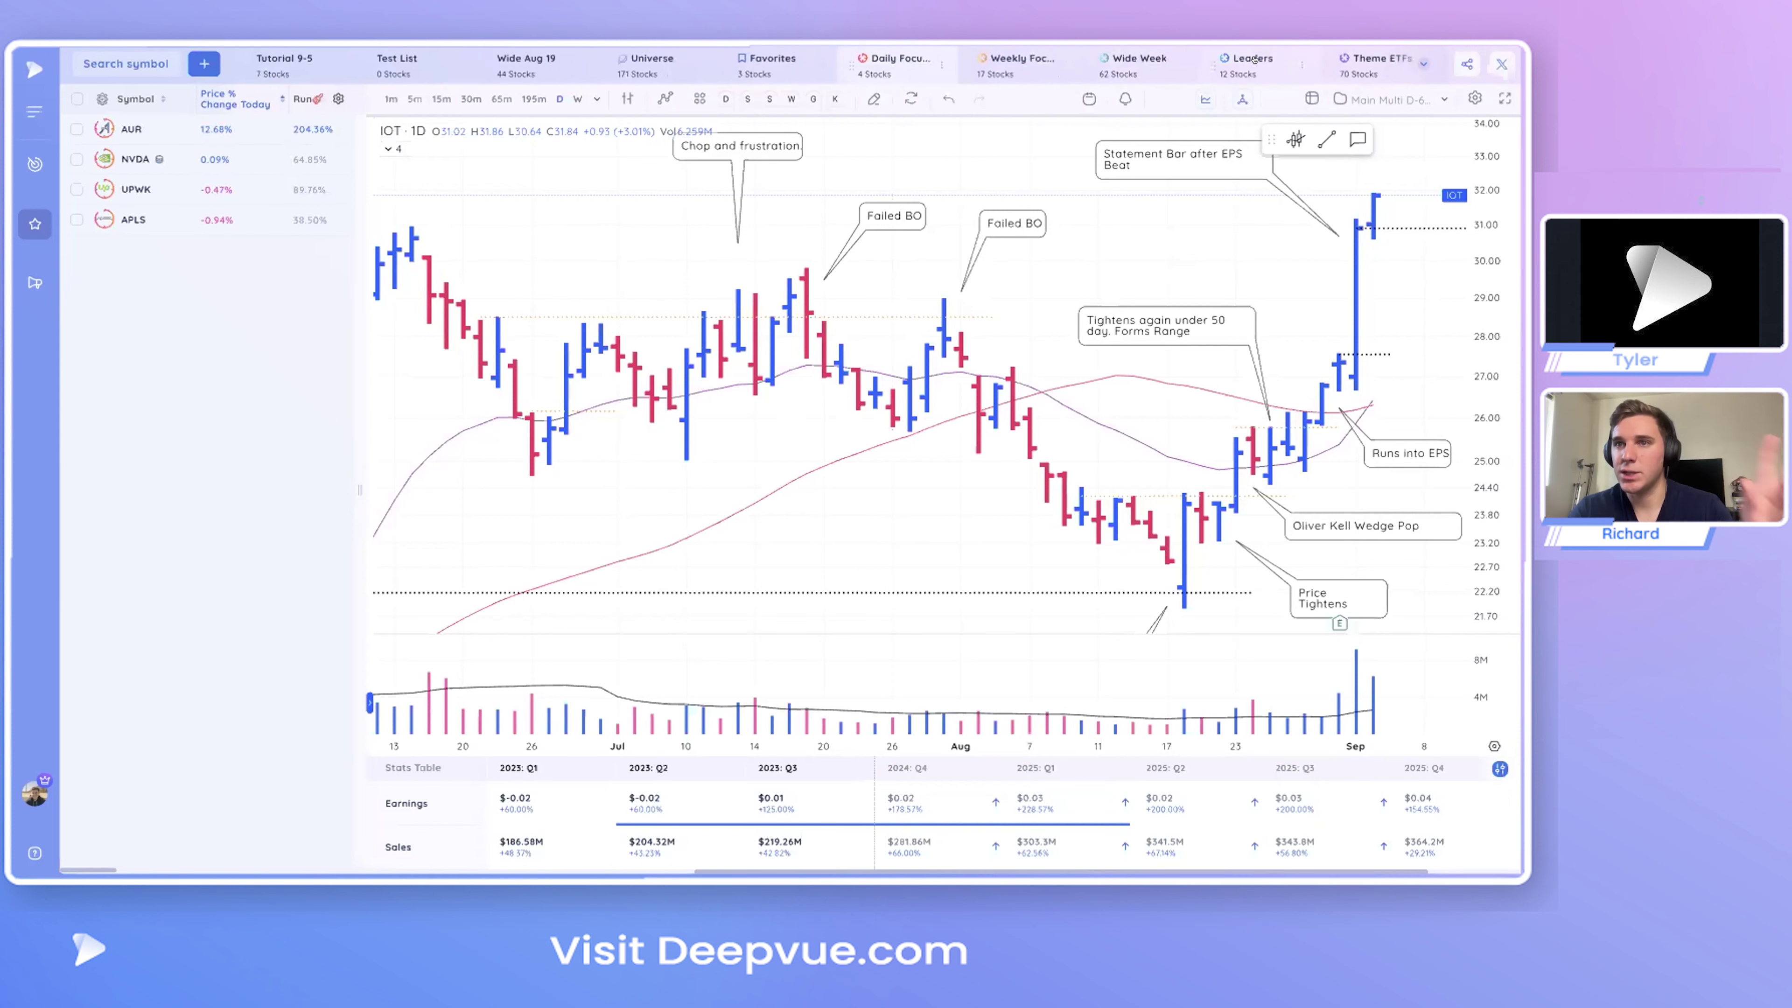
- Look through the target Deeplists, opening the Weekly Focus List and returning to the Daily Focus List
{"action": "scroll", "coordinate": [1253, 59], "scroll_direction": "left", "scroll_amount": 4}
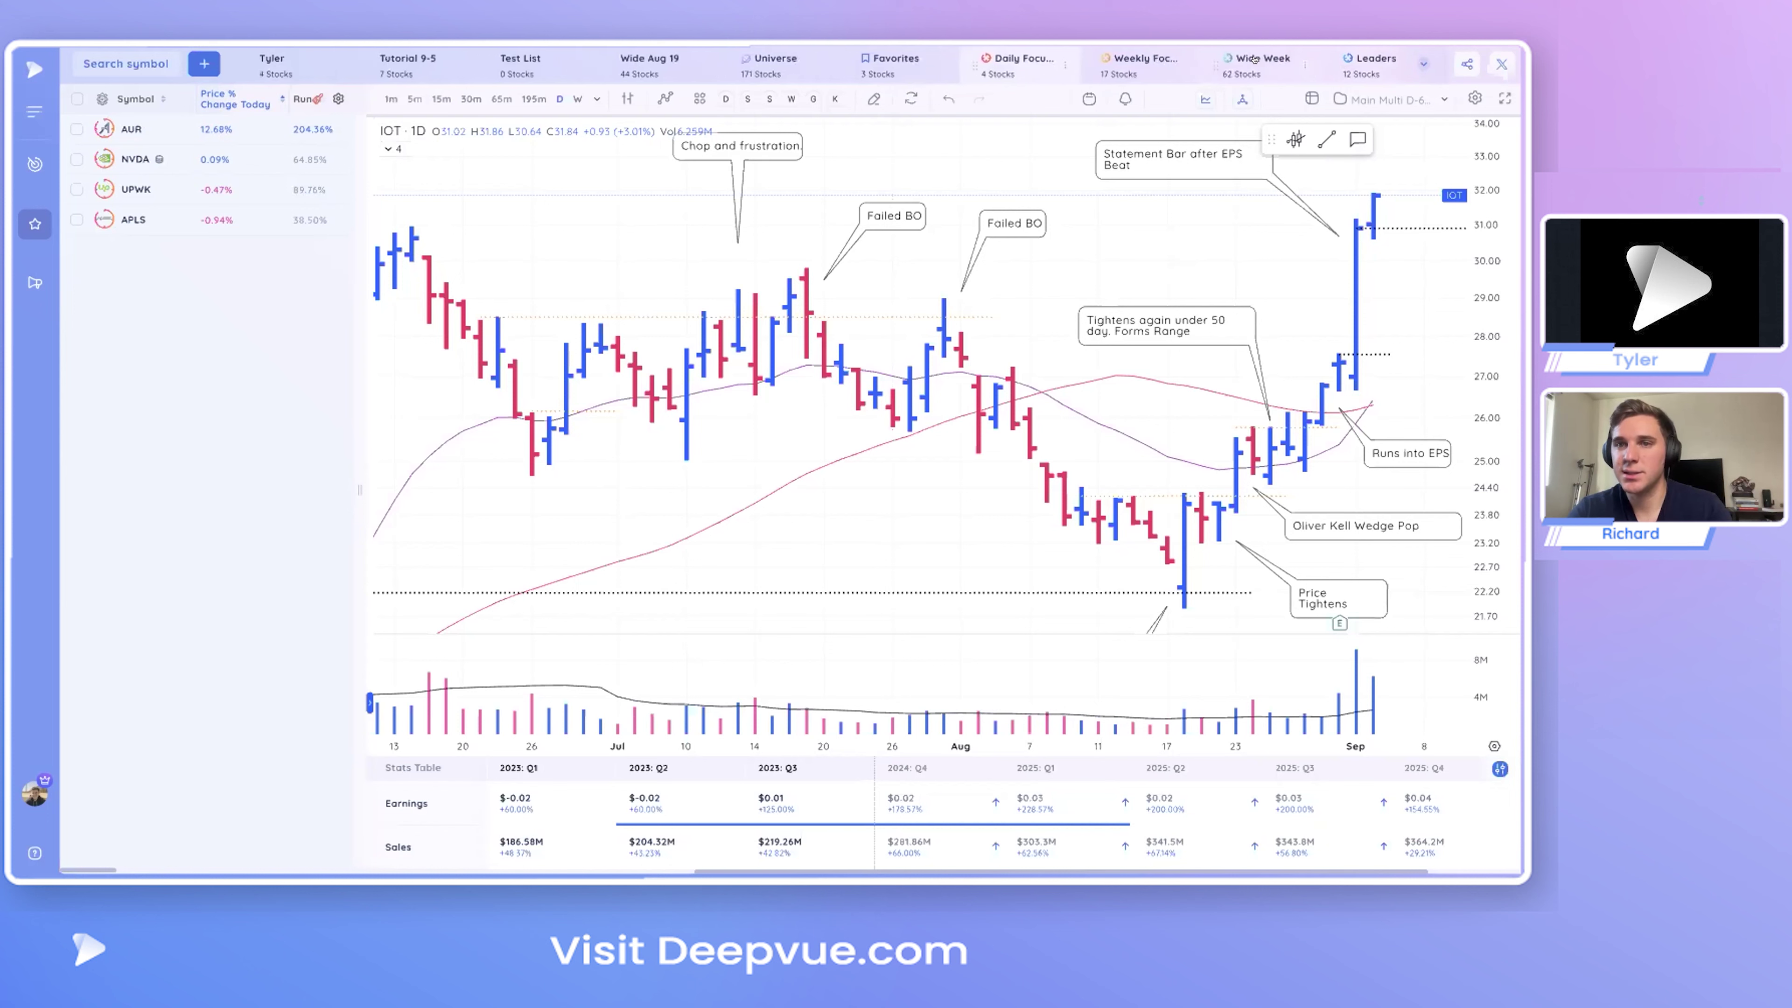
{"action": "scroll", "coordinate": [1253, 60], "scroll_direction": "left", "scroll_amount": 7}
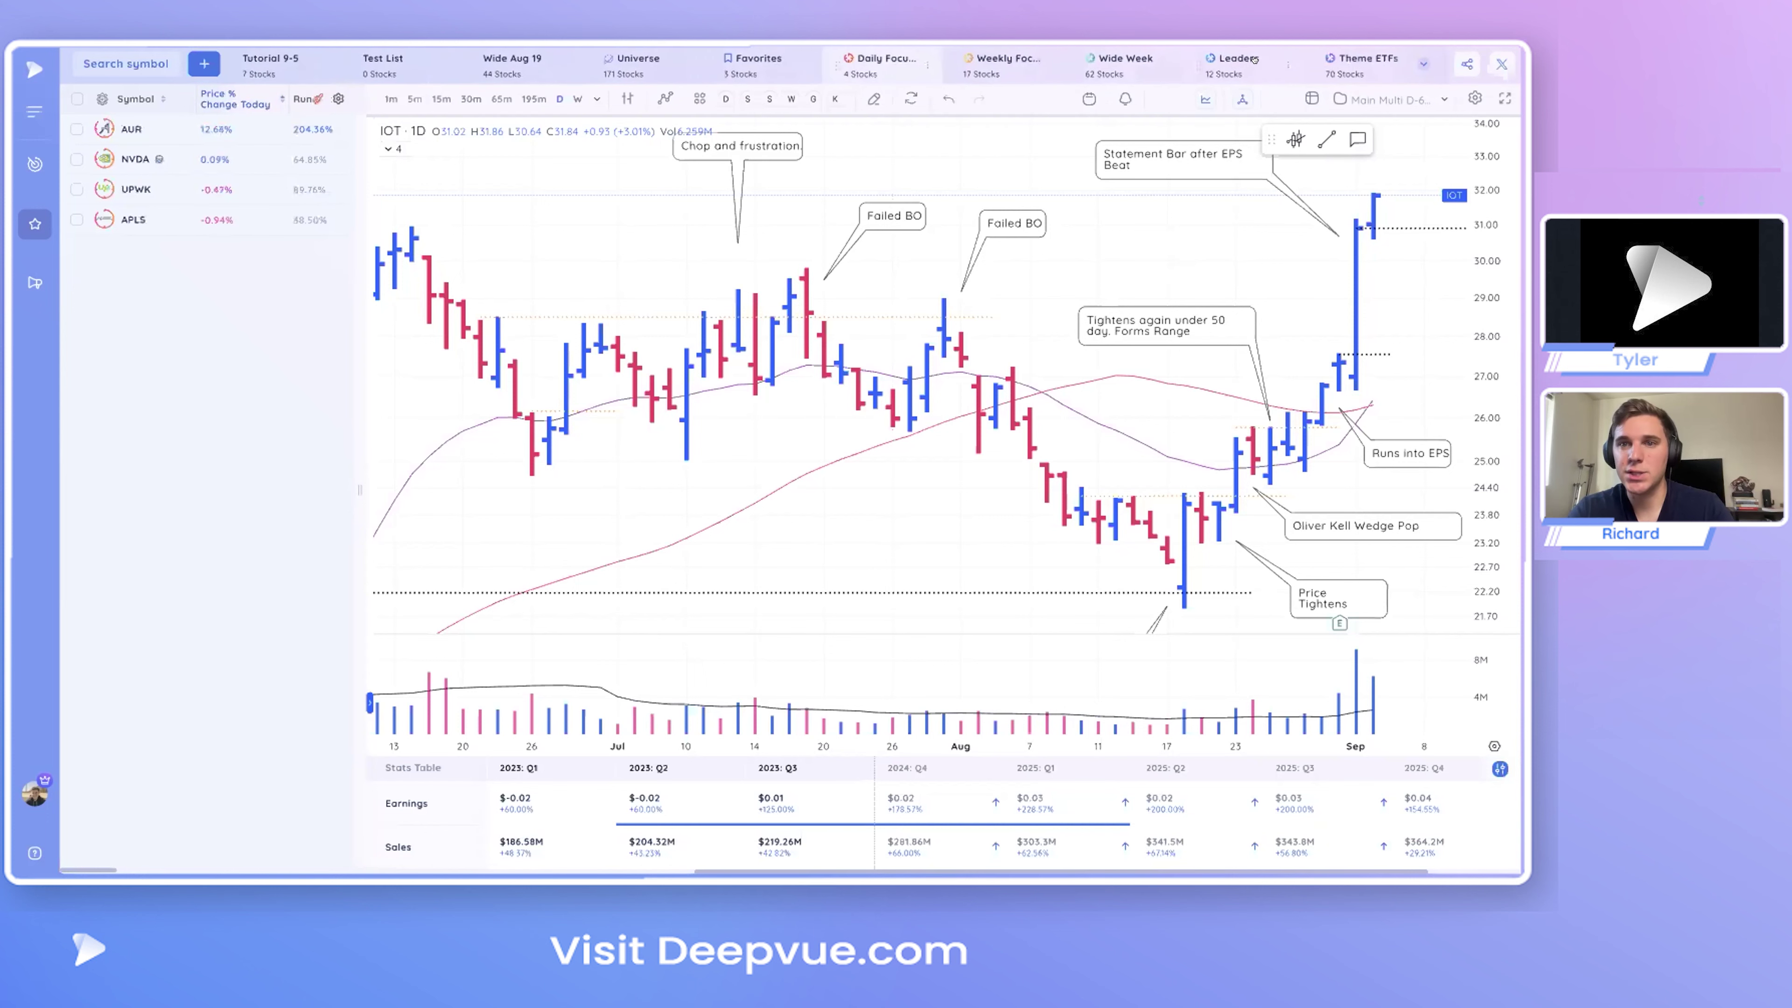
{"action": "scroll", "coordinate": [1253, 59], "scroll_direction": "right", "scroll_amount": 10}
{"action": "left_click", "coordinate": [1259, 61]}
{"action": "left_click", "coordinate": [1065, 60]}
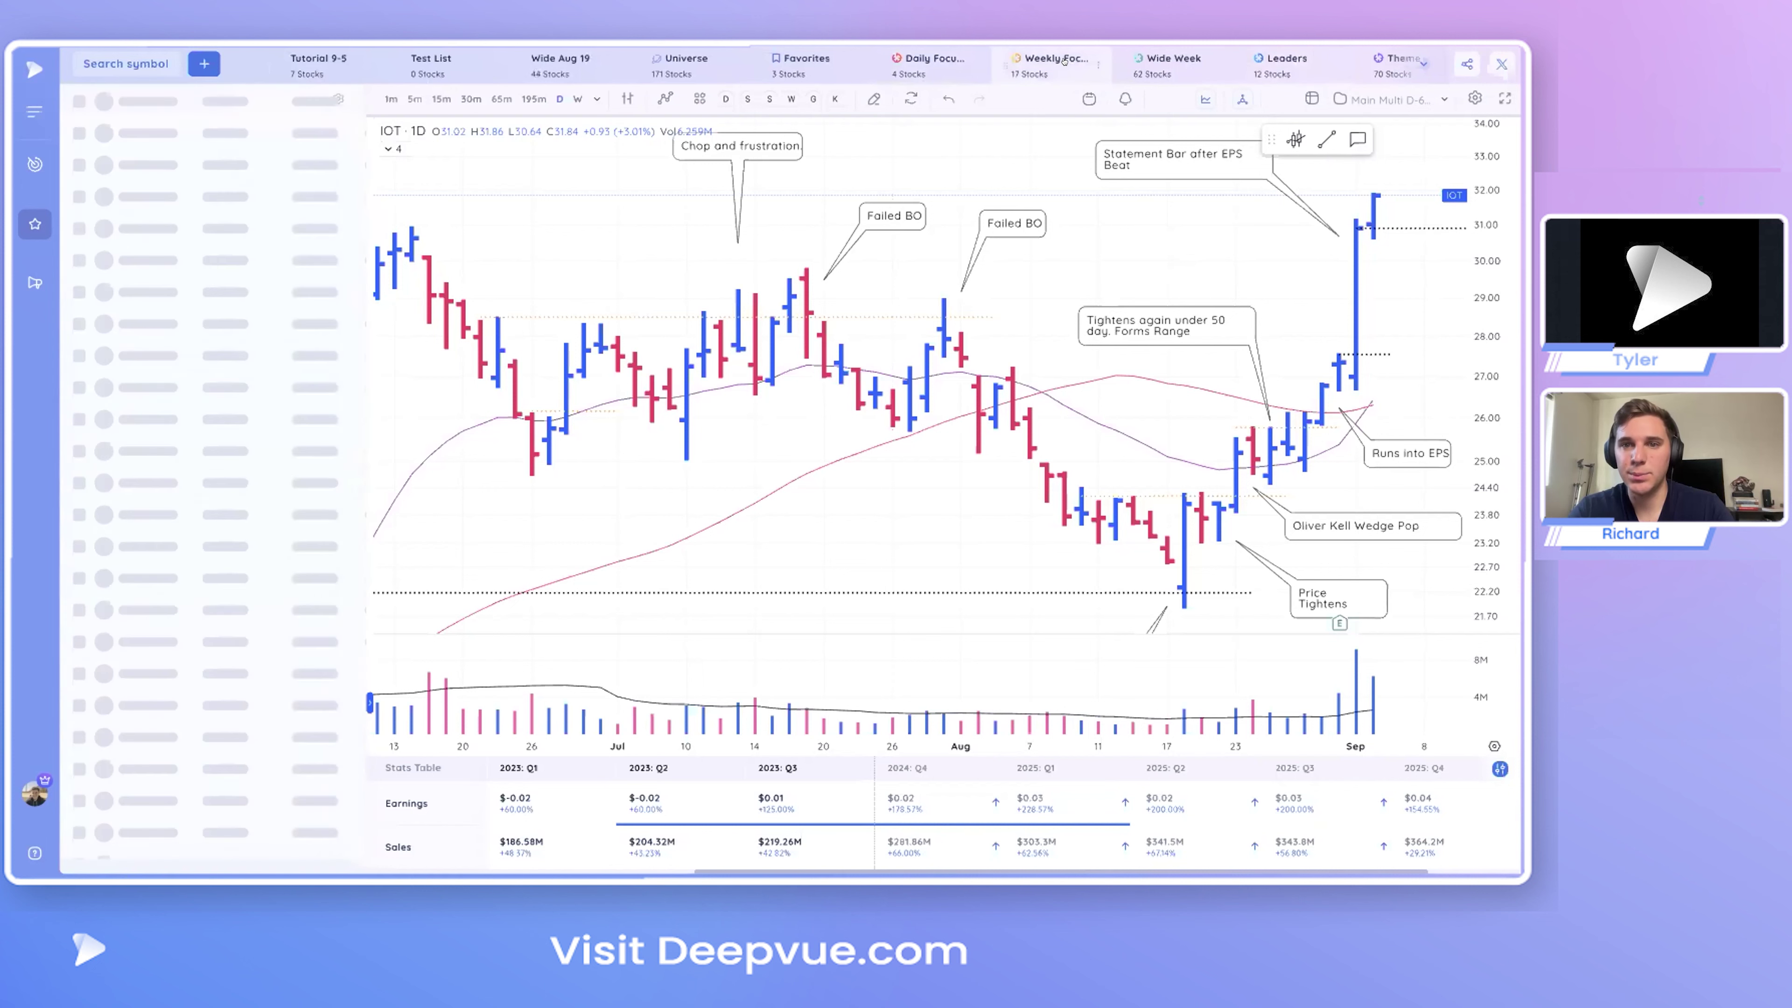
{"action": "left_click", "coordinate": [930, 60]}
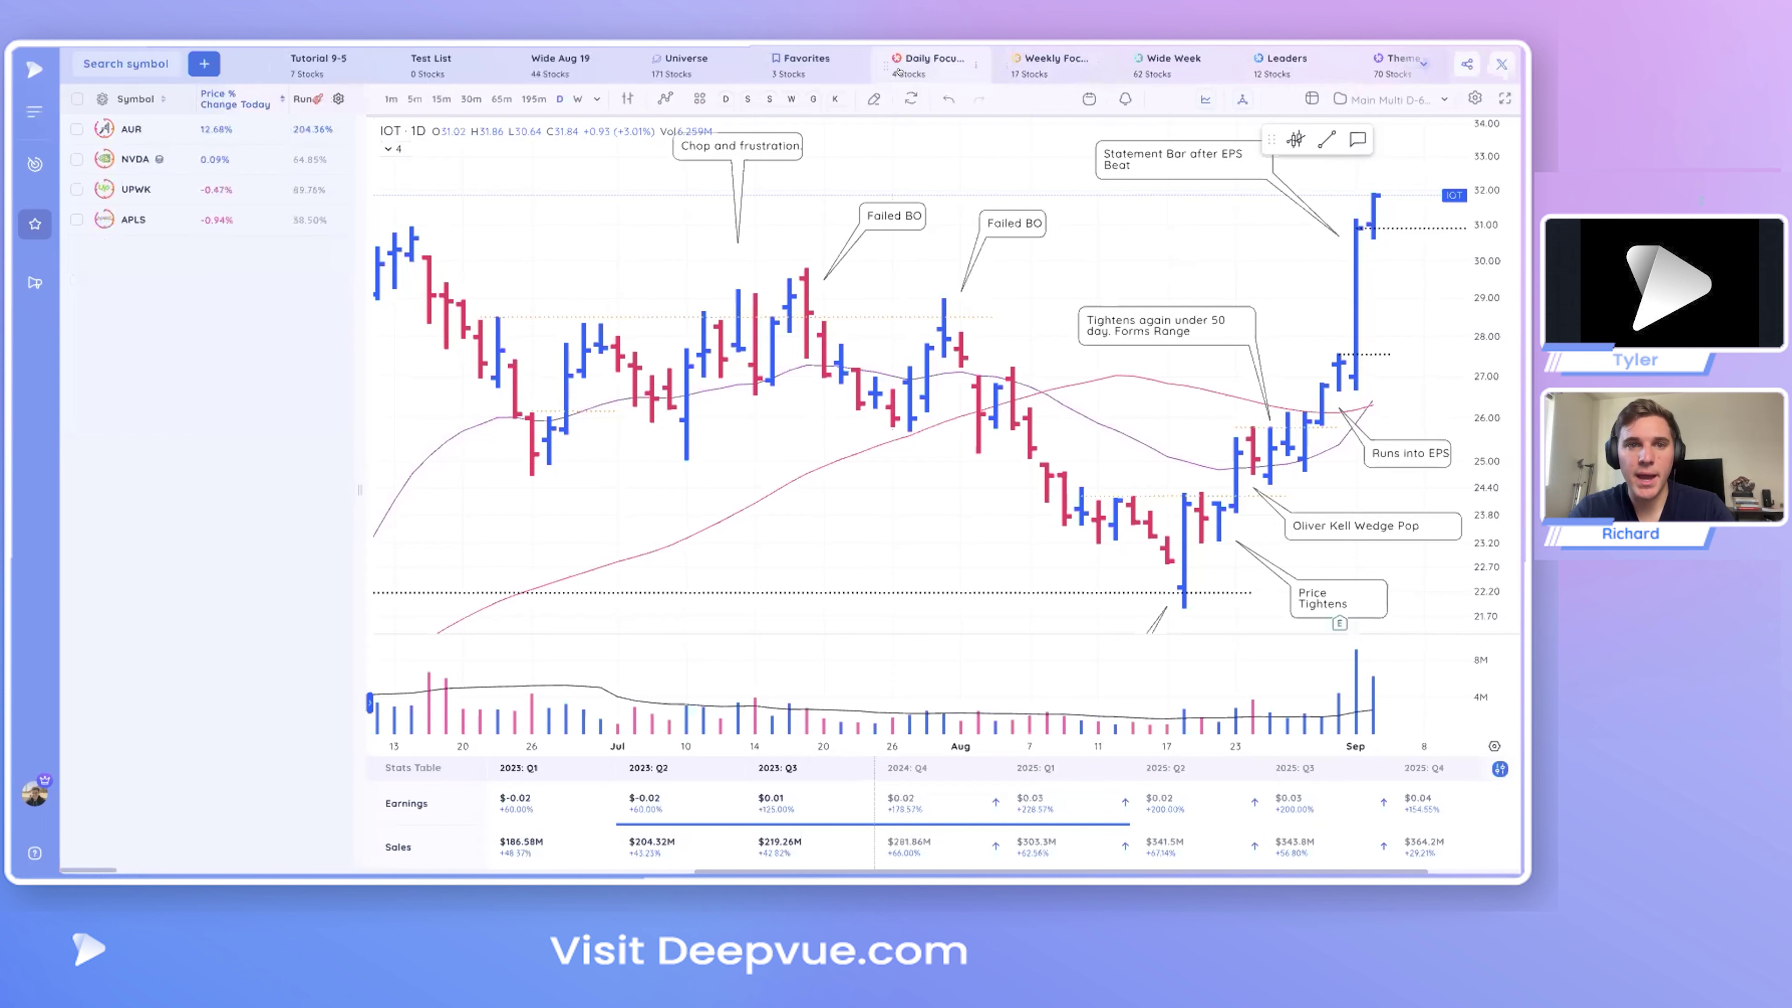
- Rename the four-stock Deeplist beside Alerts, entering the host's first name as the new name
{"action": "scroll", "coordinate": [708, 59], "scroll_direction": "left", "scroll_amount": 10}
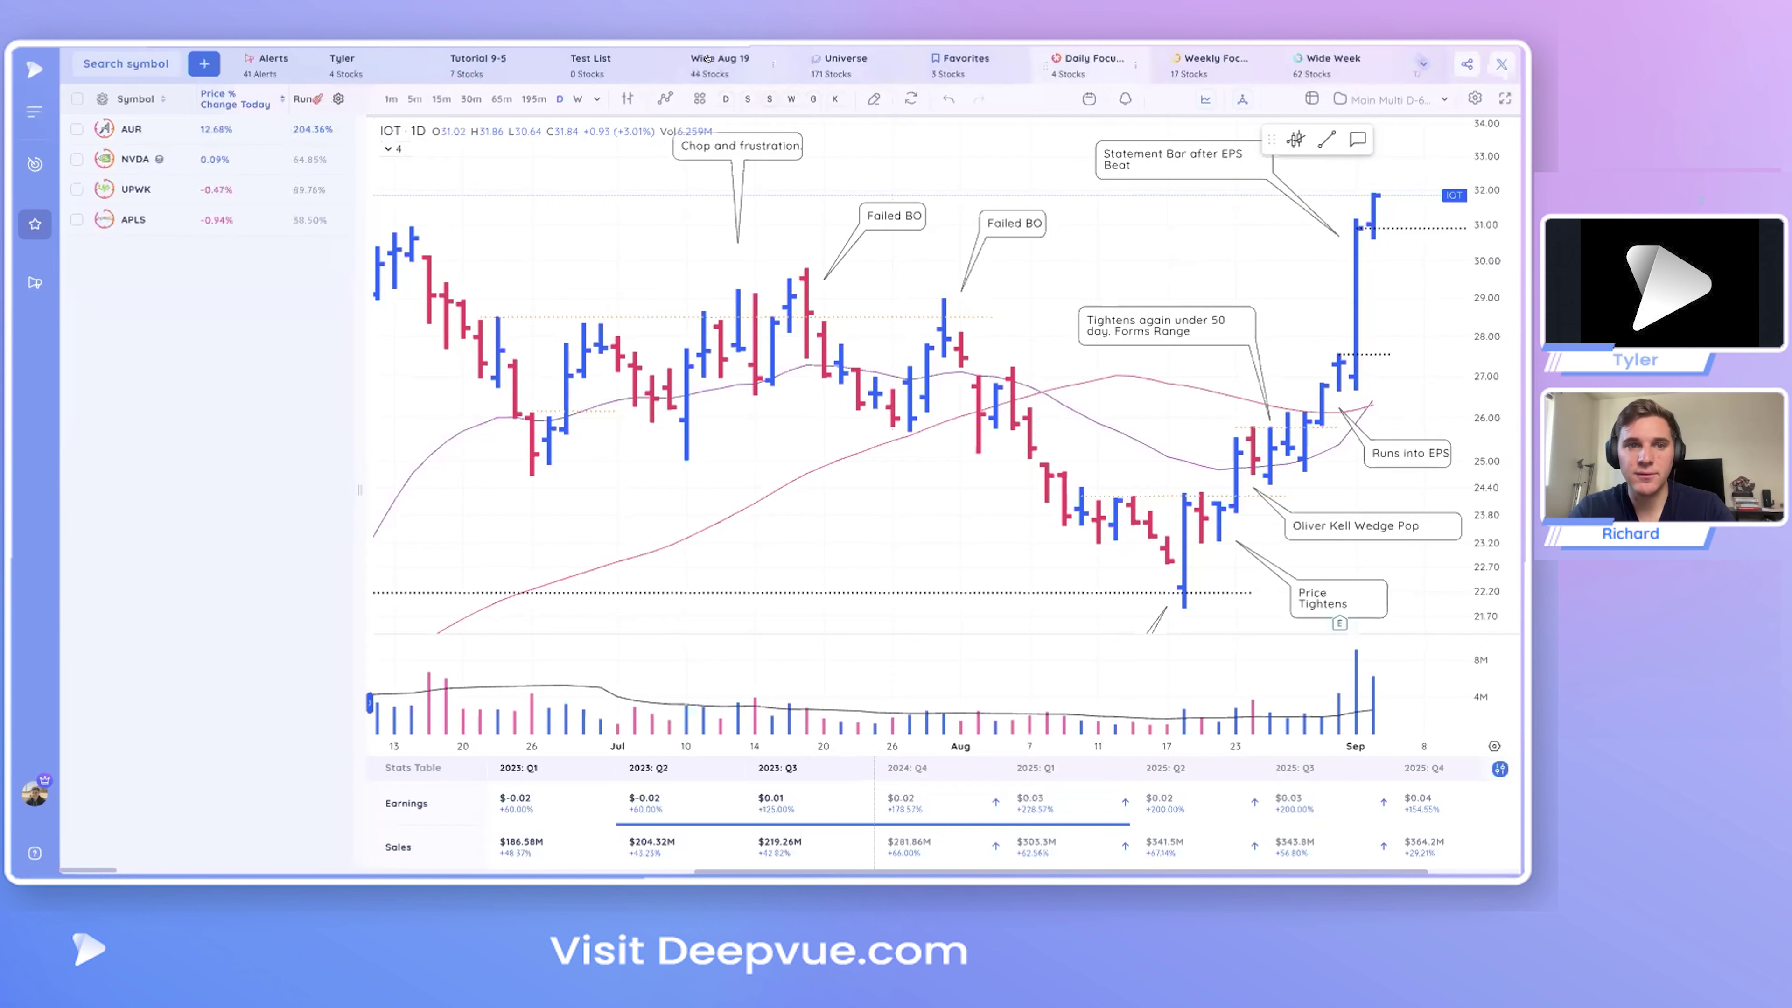
{"action": "left_click", "coordinate": [402, 59]}
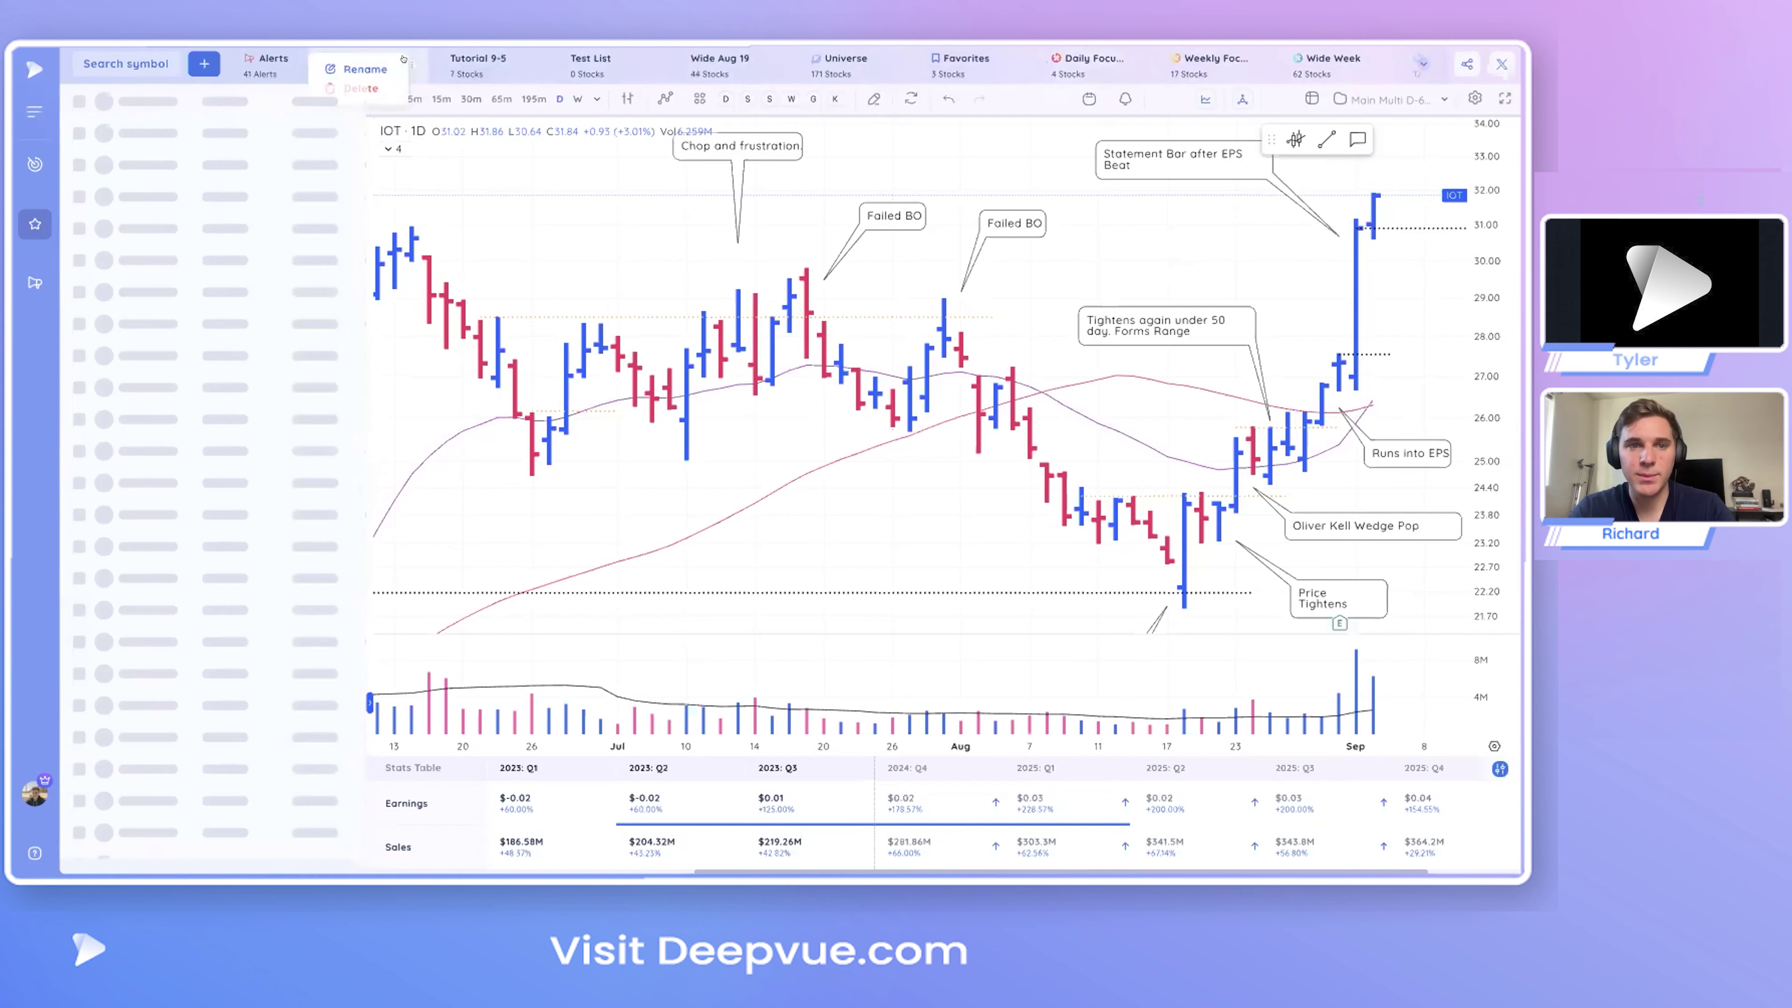
{"action": "left_click", "coordinate": [366, 69]}
{"action": "key", "text": "BackSpace"}
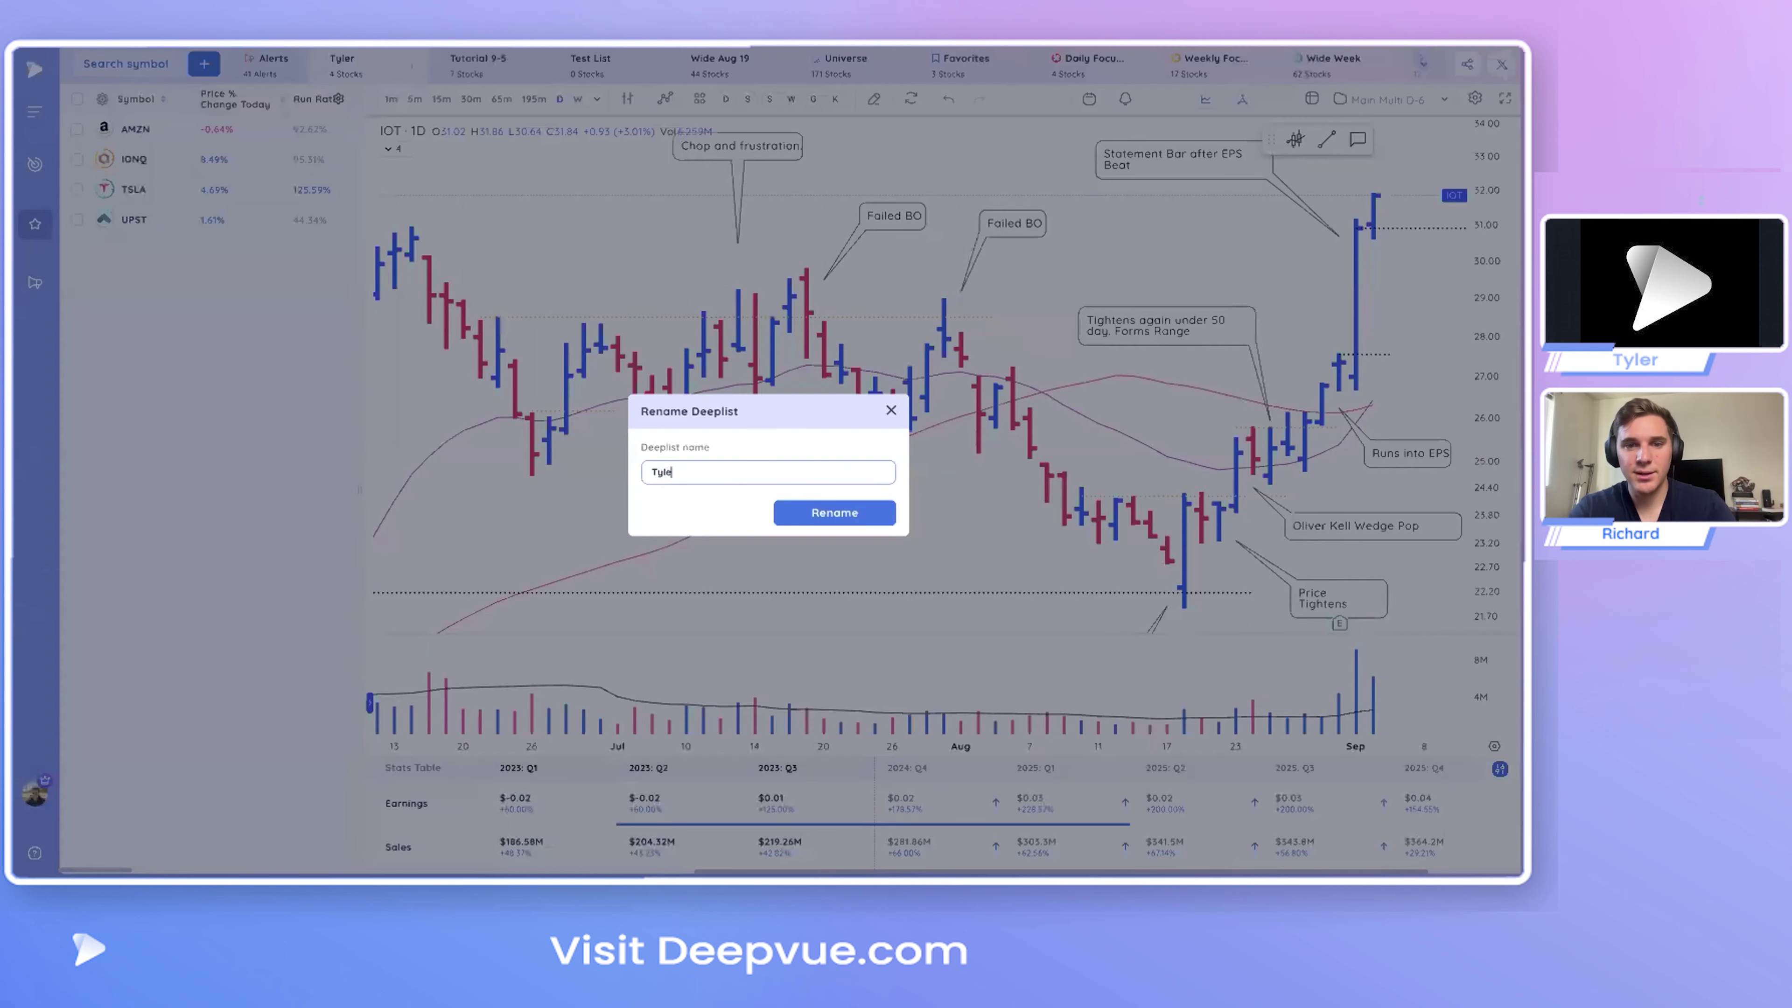
{"action": "key", "text": "BackSpace"}
{"action": "type", "text": "Richard"}
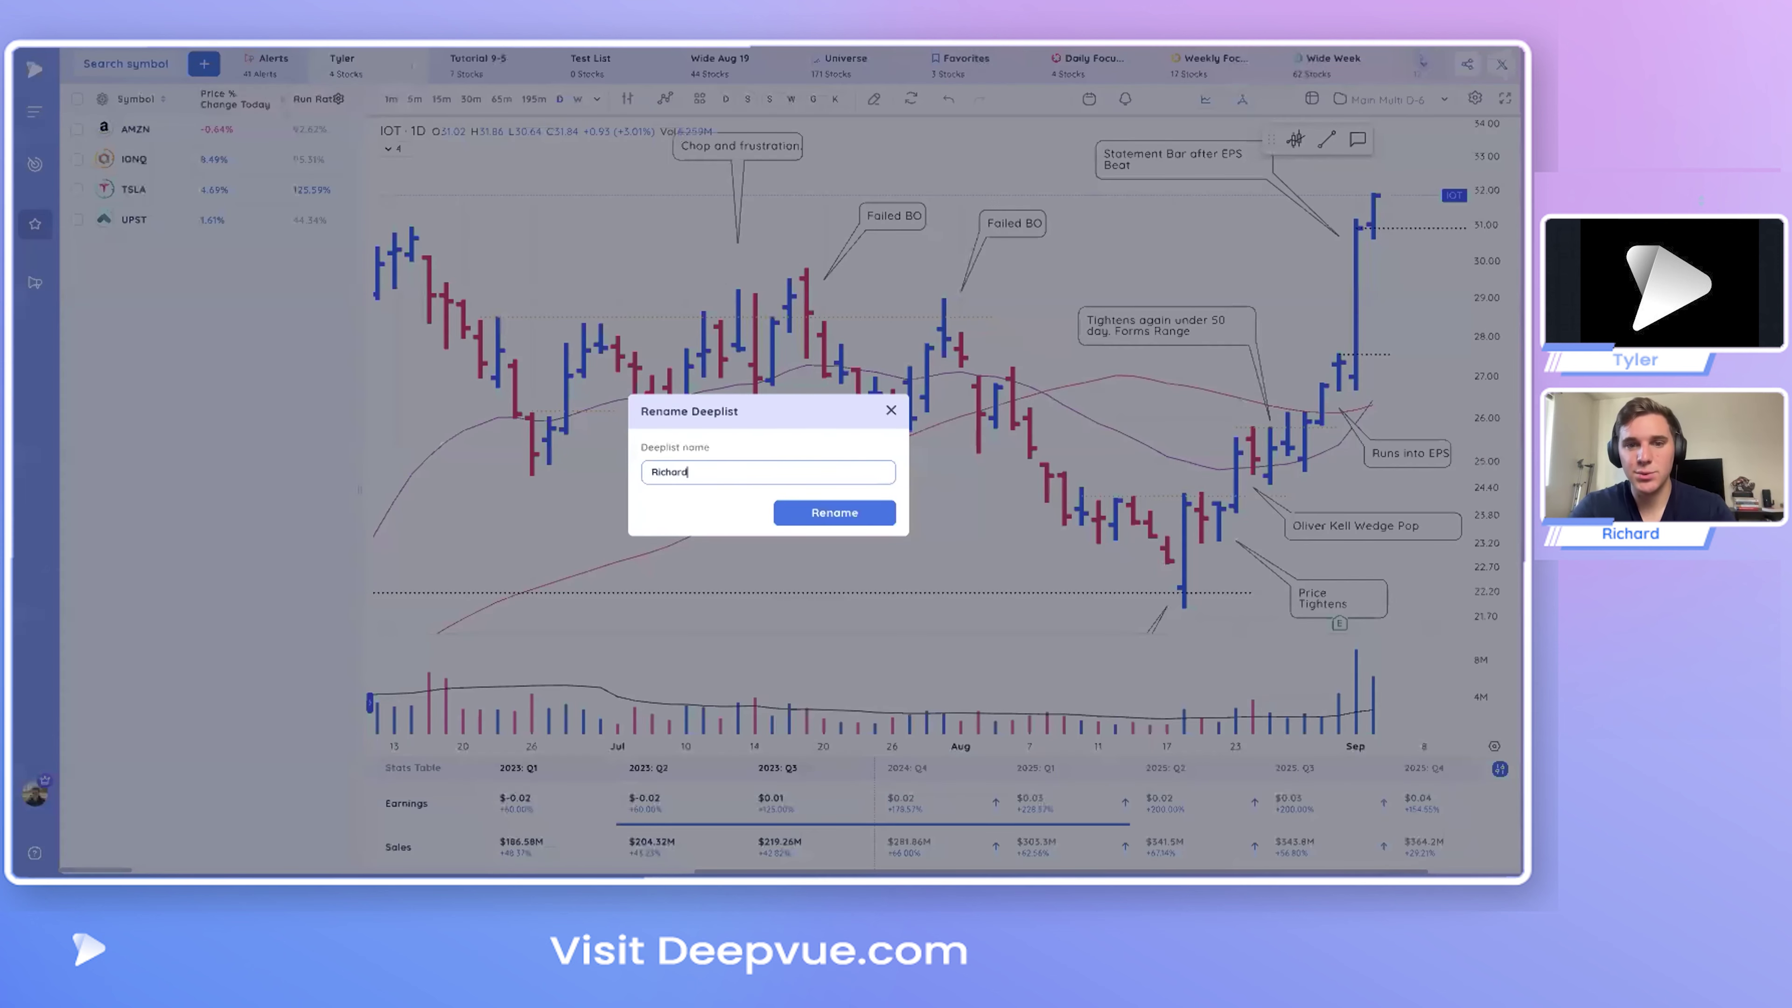
{"action": "left_click", "coordinate": [812, 511]}
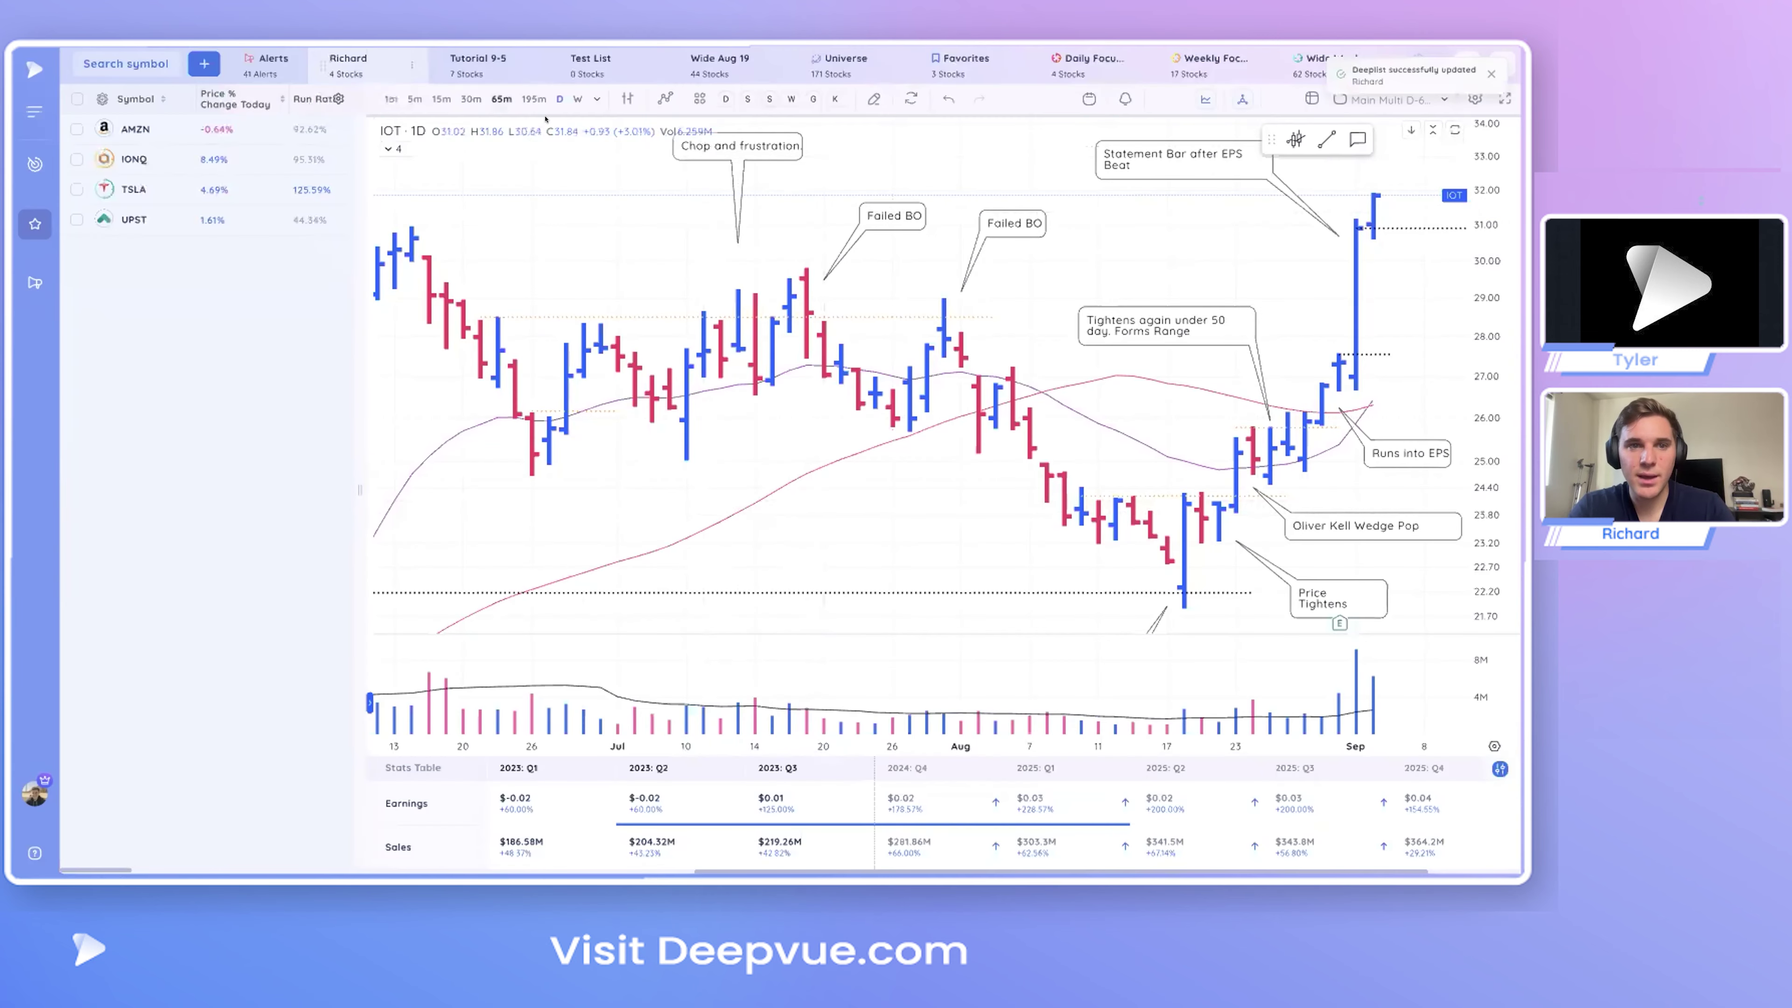
- Open the Theme ETFs Deeplist and look through its symbols
{"action": "scroll", "coordinate": [1014, 60], "scroll_direction": "right", "scroll_amount": 3}
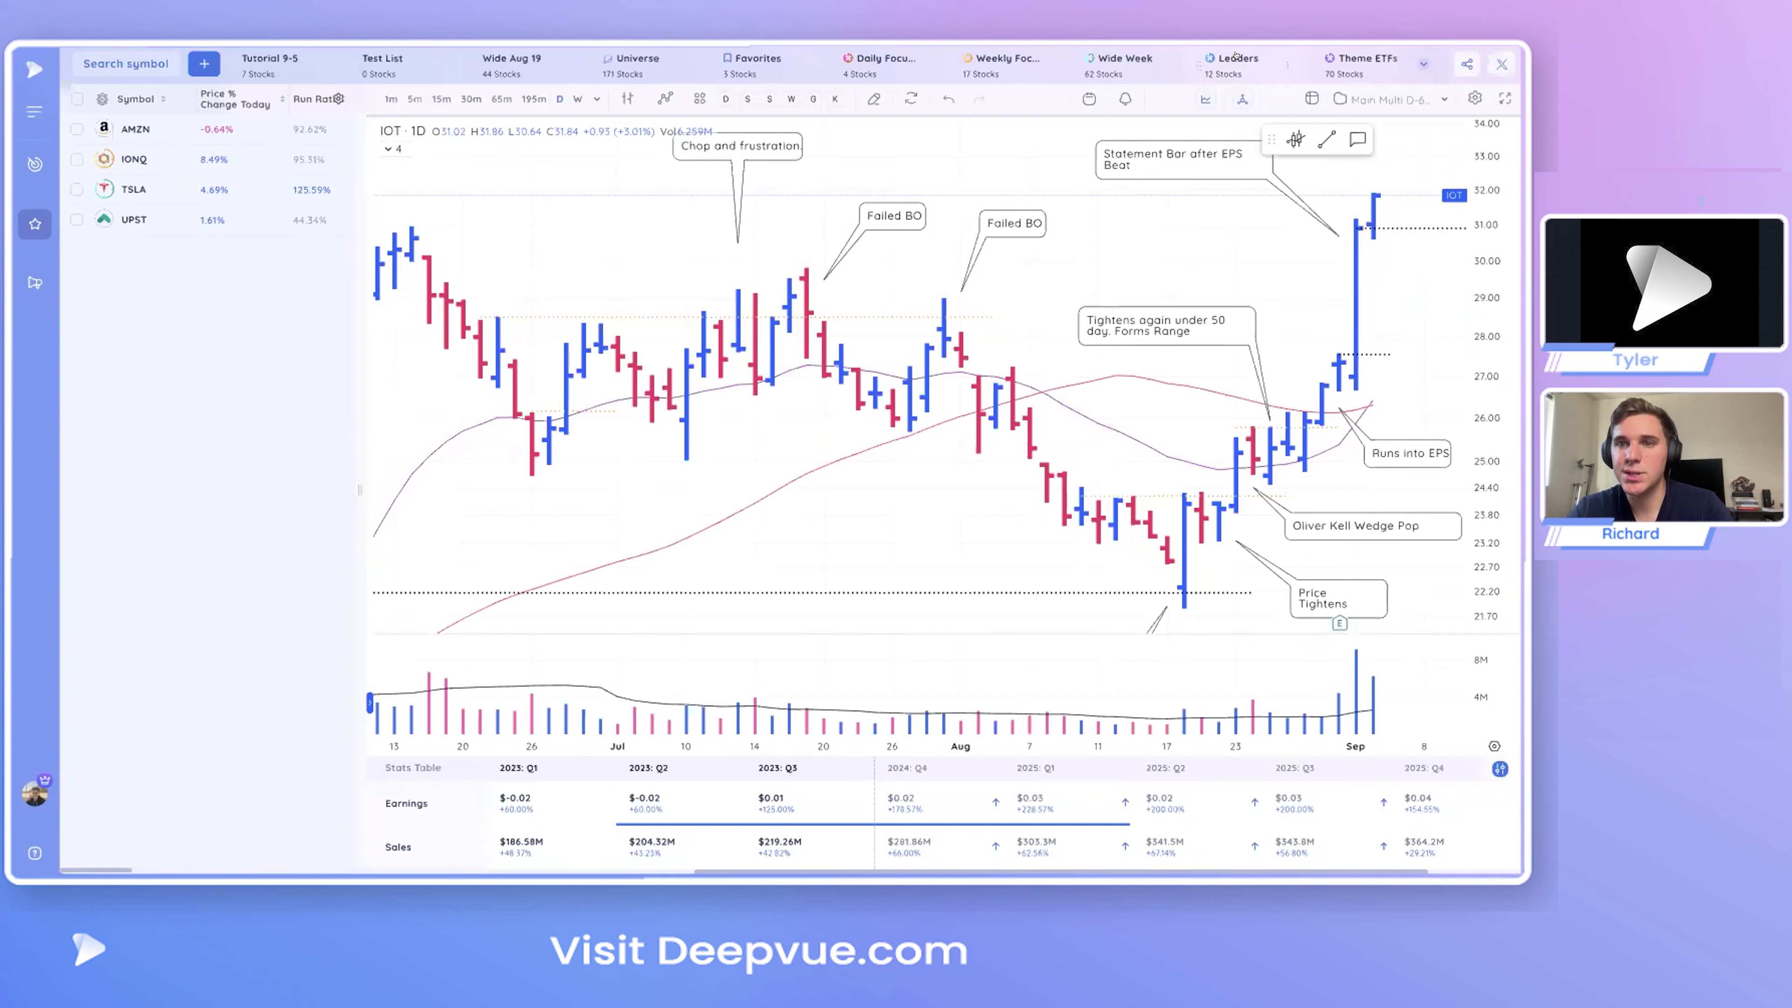
{"action": "left_click", "coordinate": [1350, 60]}
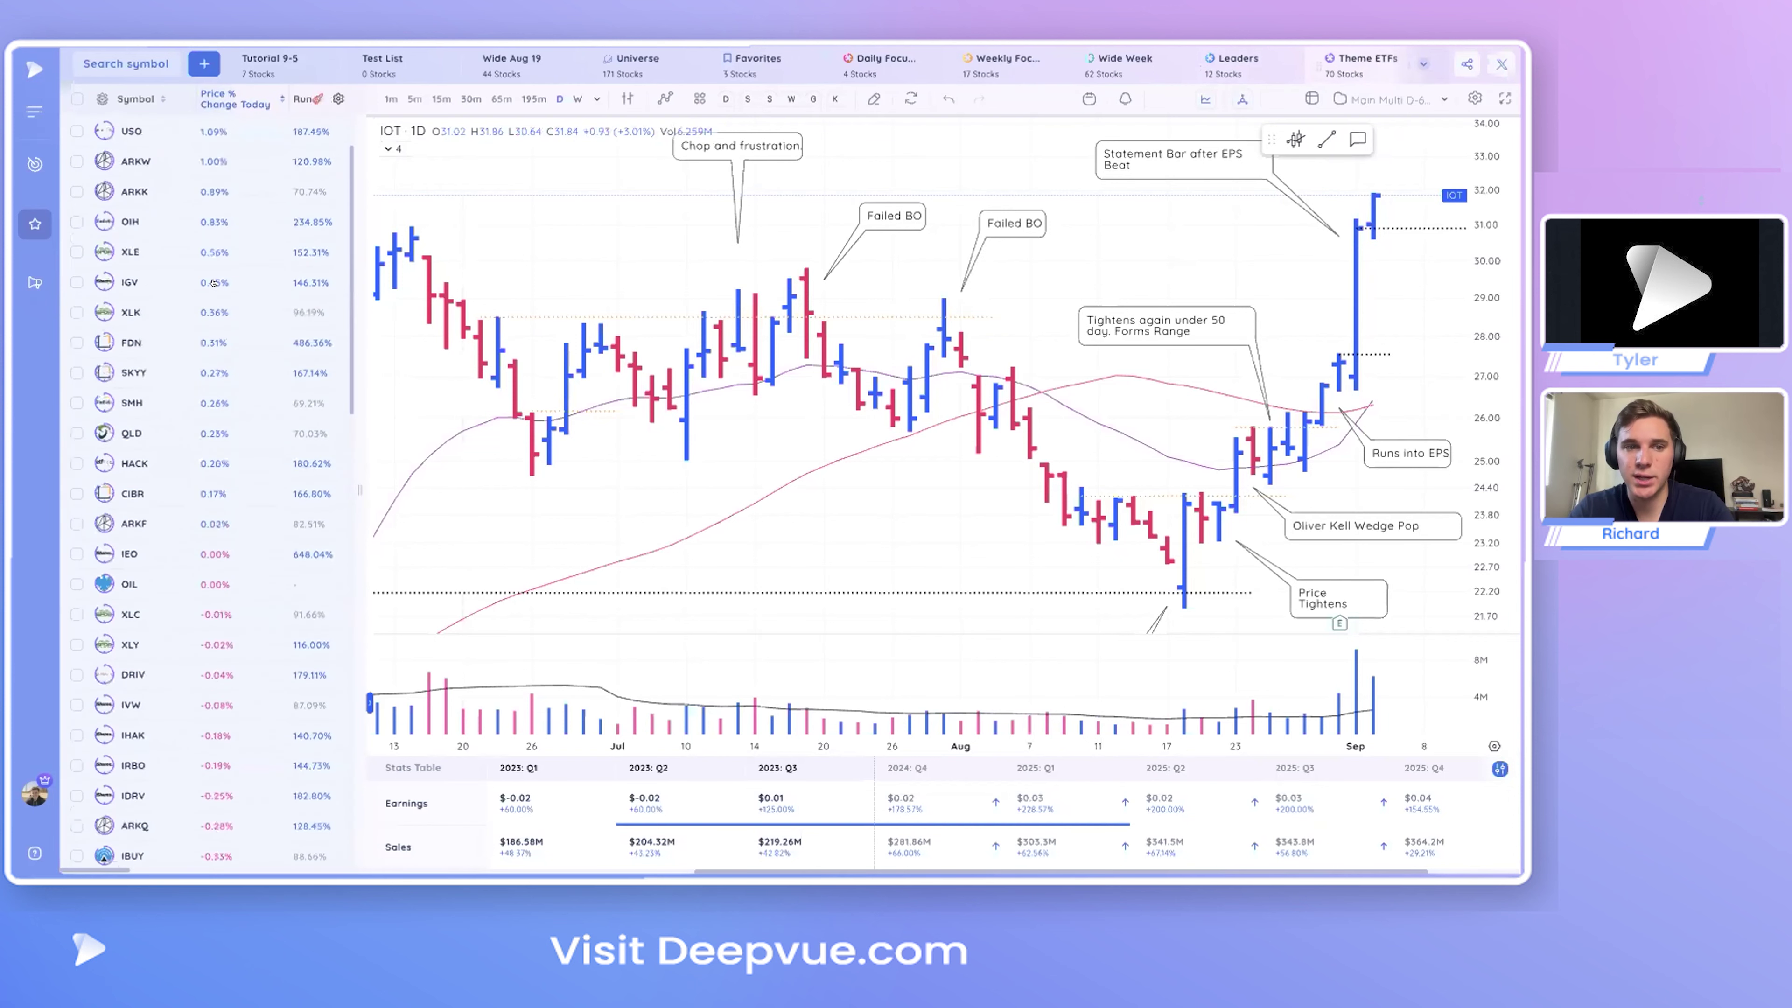
{"action": "scroll", "coordinate": [212, 138], "scroll_direction": "down", "scroll_amount": 3}
{"action": "scroll", "coordinate": [225, 281], "scroll_direction": "down", "scroll_amount": 10}
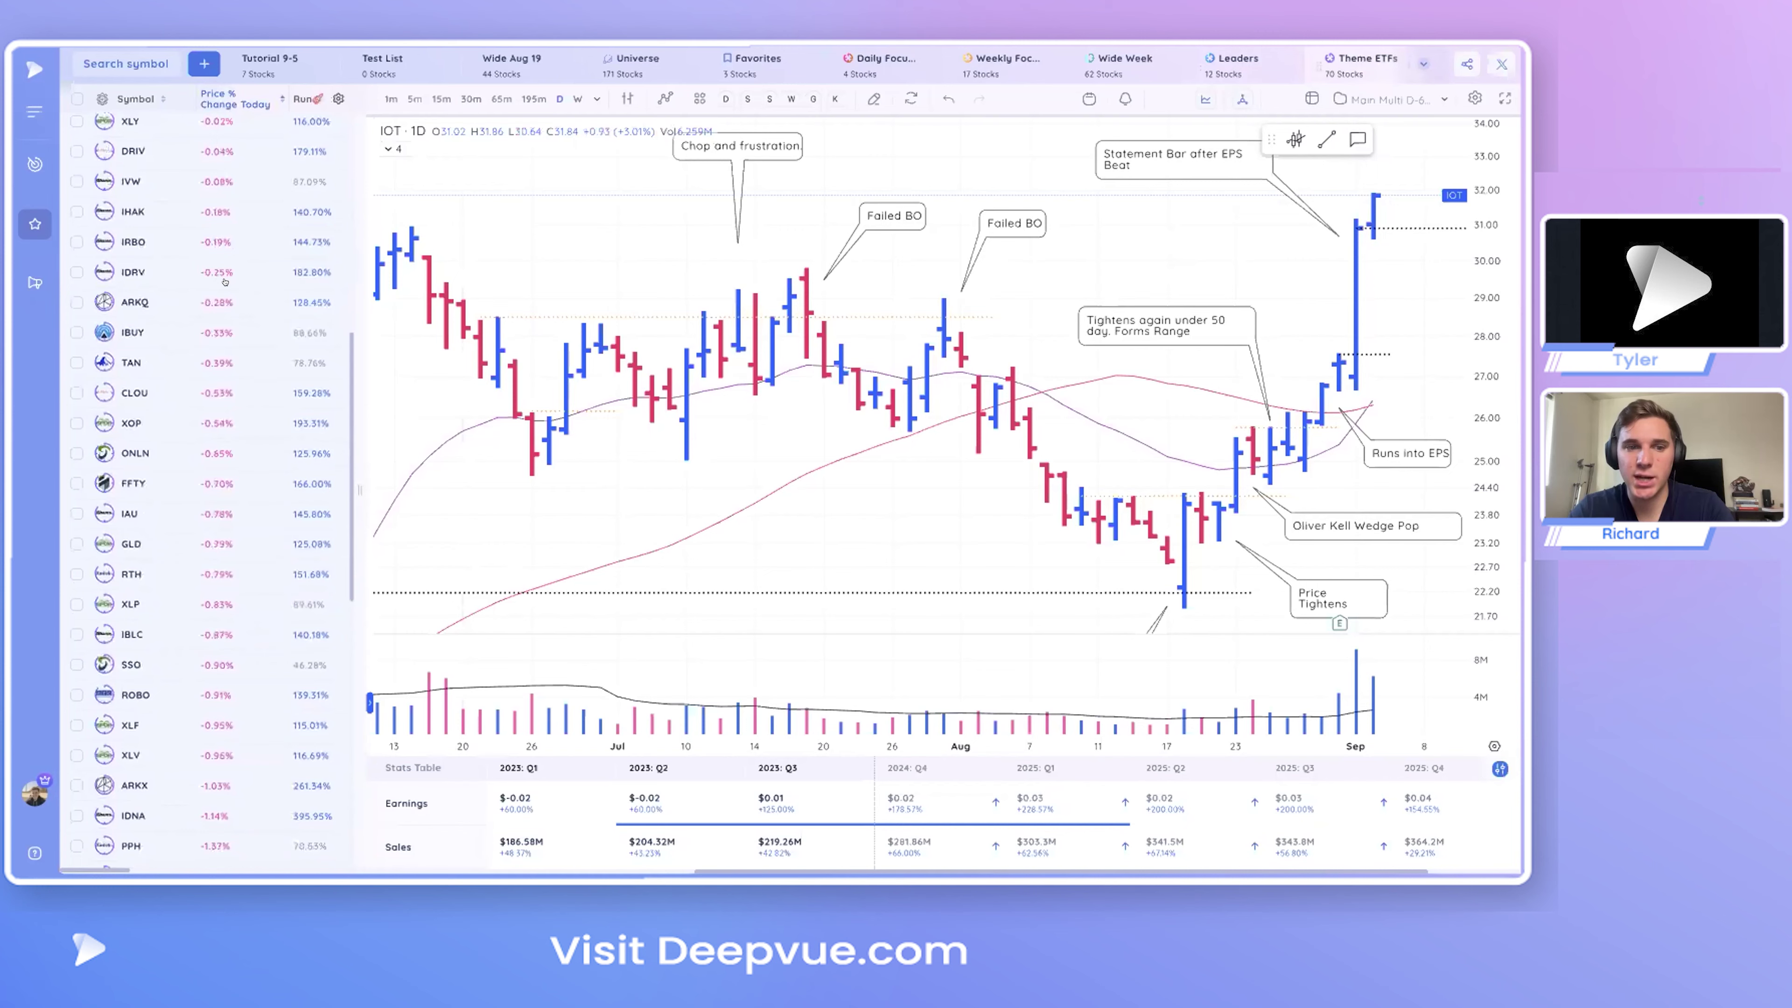
{"action": "scroll", "coordinate": [224, 282], "scroll_direction": "up", "scroll_amount": 13}
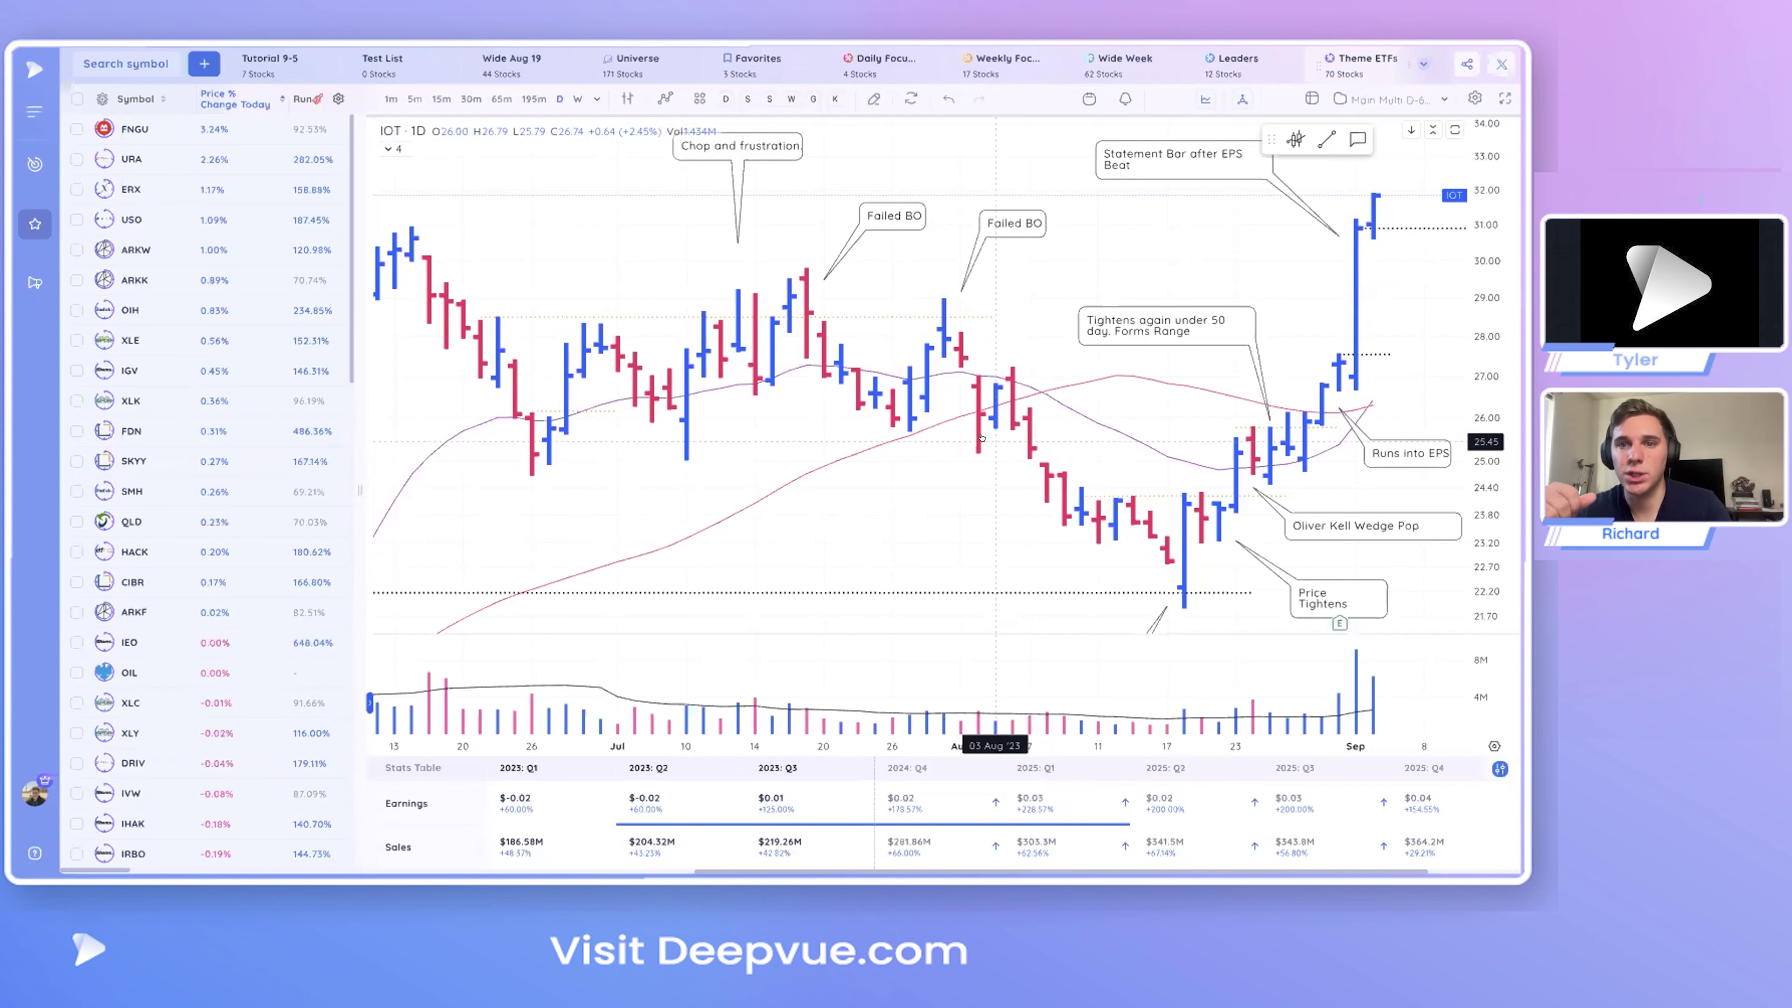
- Move the symbol URA from the Theme ETFs Deeplist to the Wide Week Deeplist
{"action": "left_click", "coordinate": [97, 154]}
{"action": "left_click", "coordinate": [183, 202]}
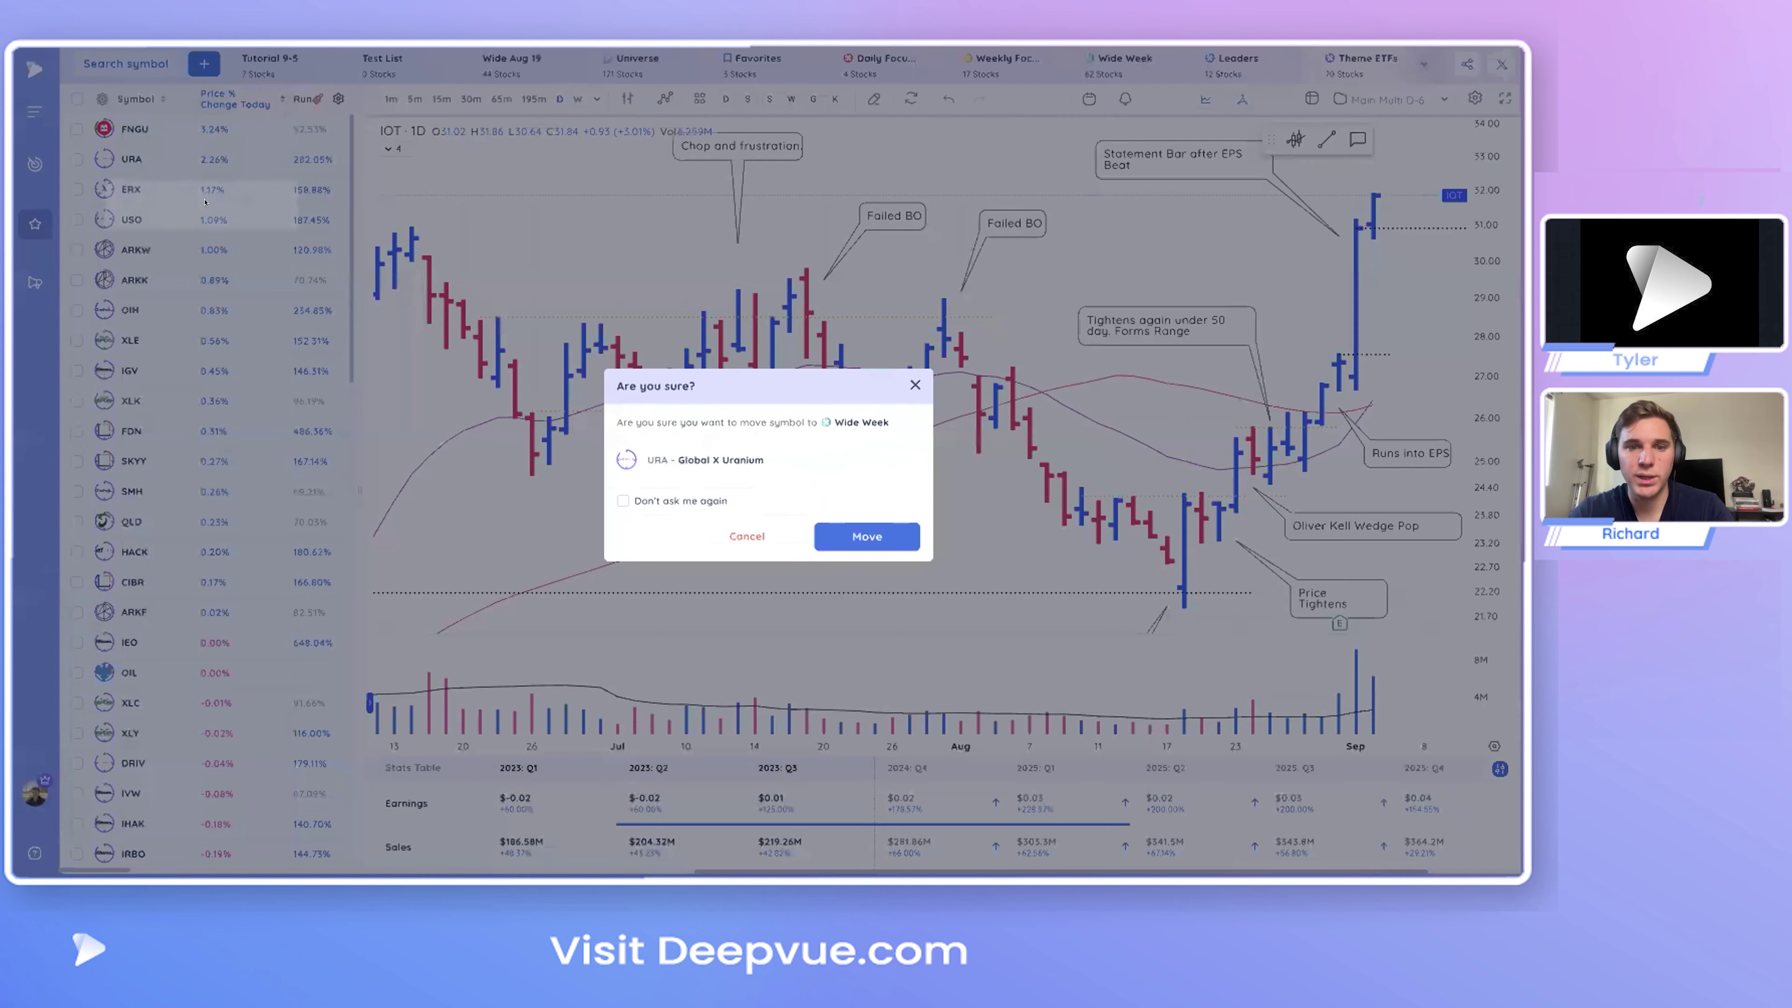
{"action": "key", "text": "Return"}
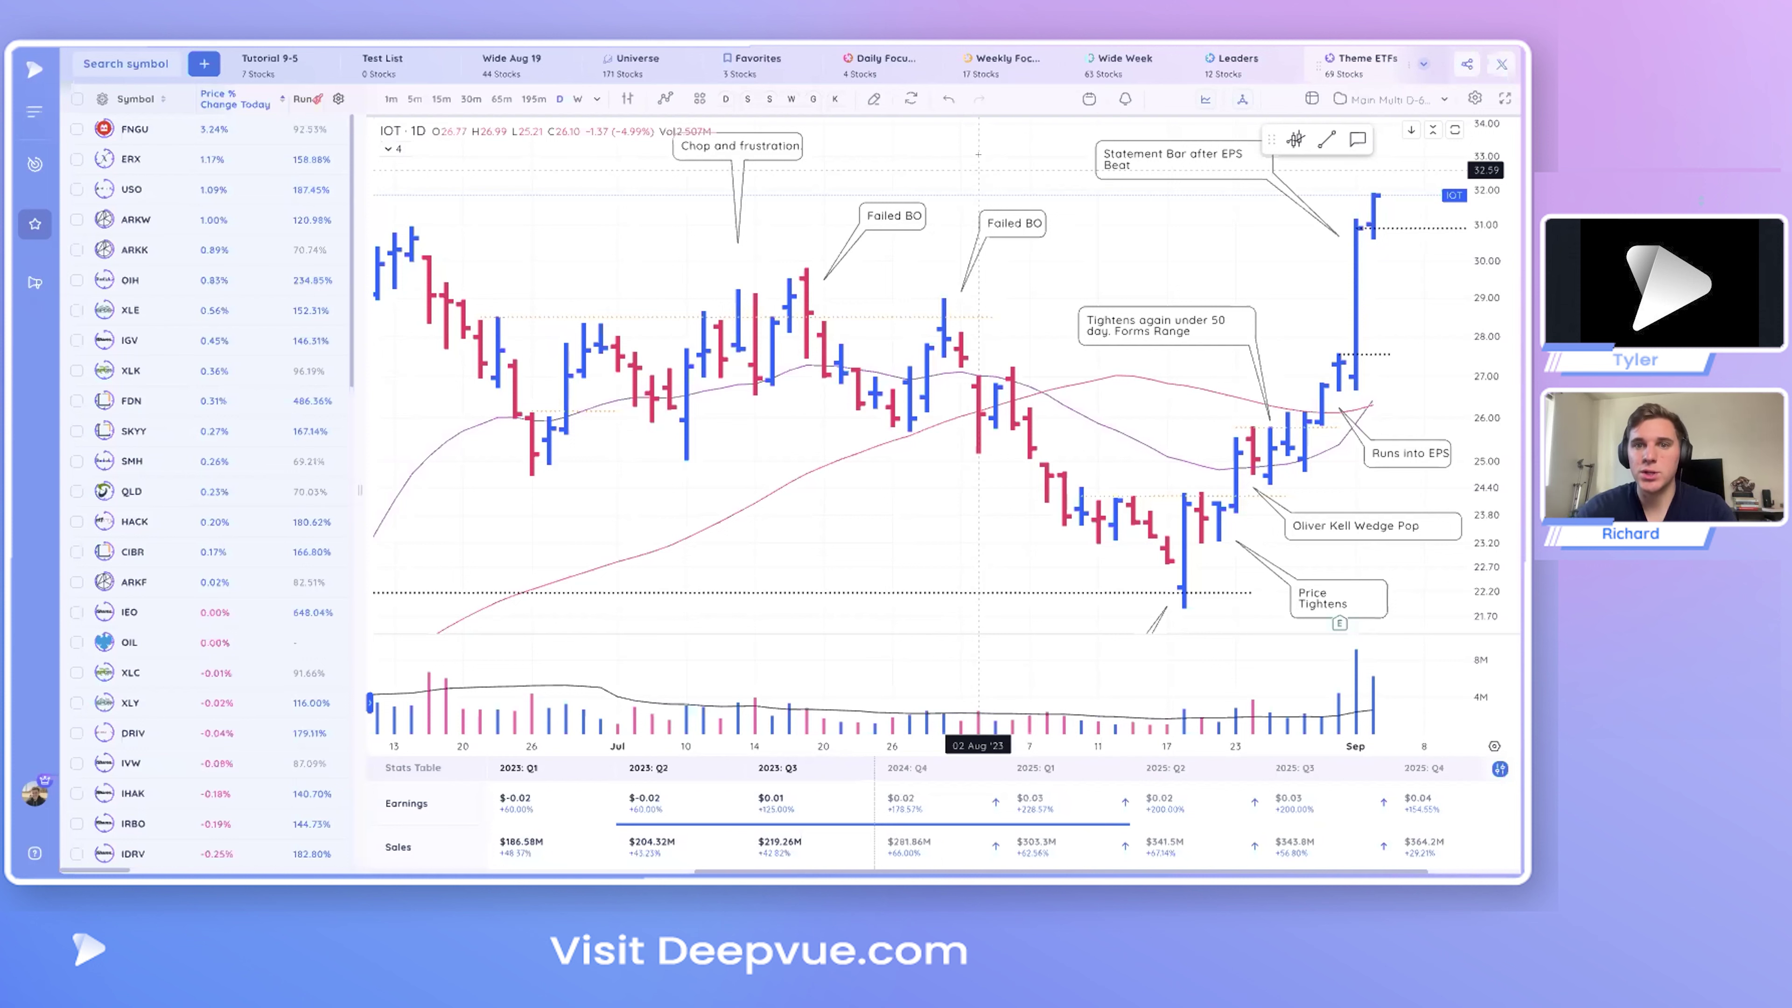
- Open the Daily Focus List and view its rename dialog, keeping the current name
{"action": "left_click", "coordinate": [917, 58]}
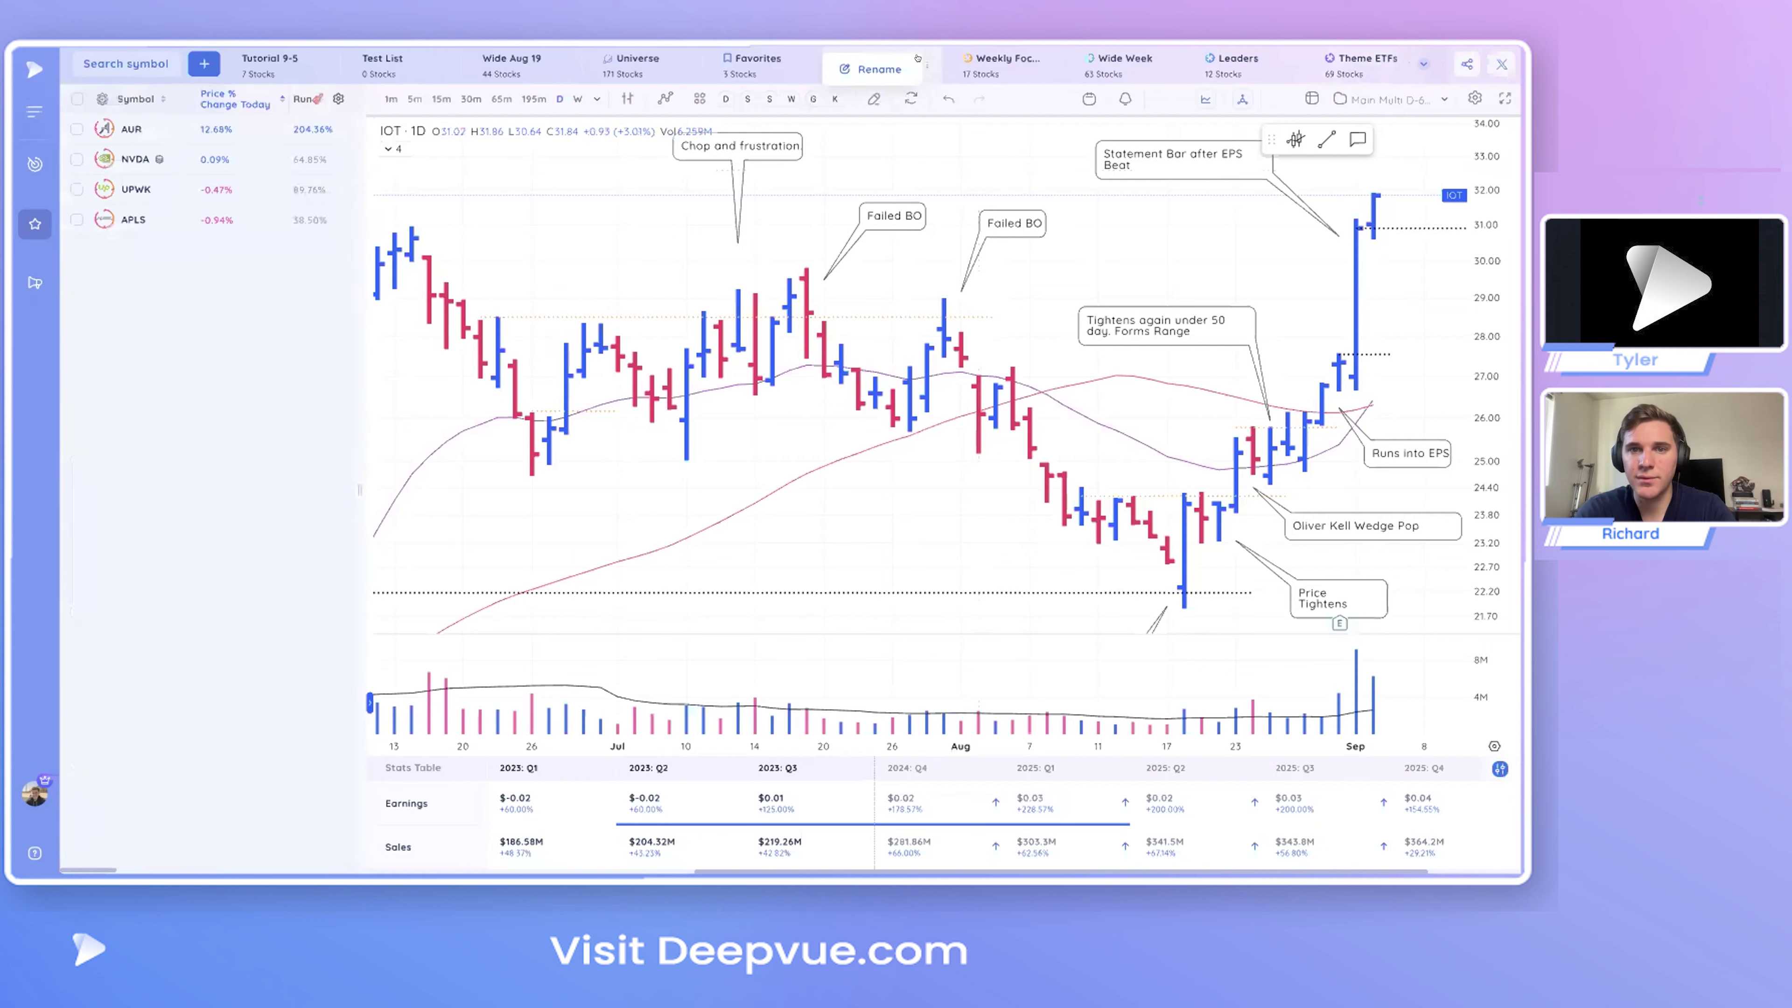
{"action": "left_click", "coordinate": [867, 63]}
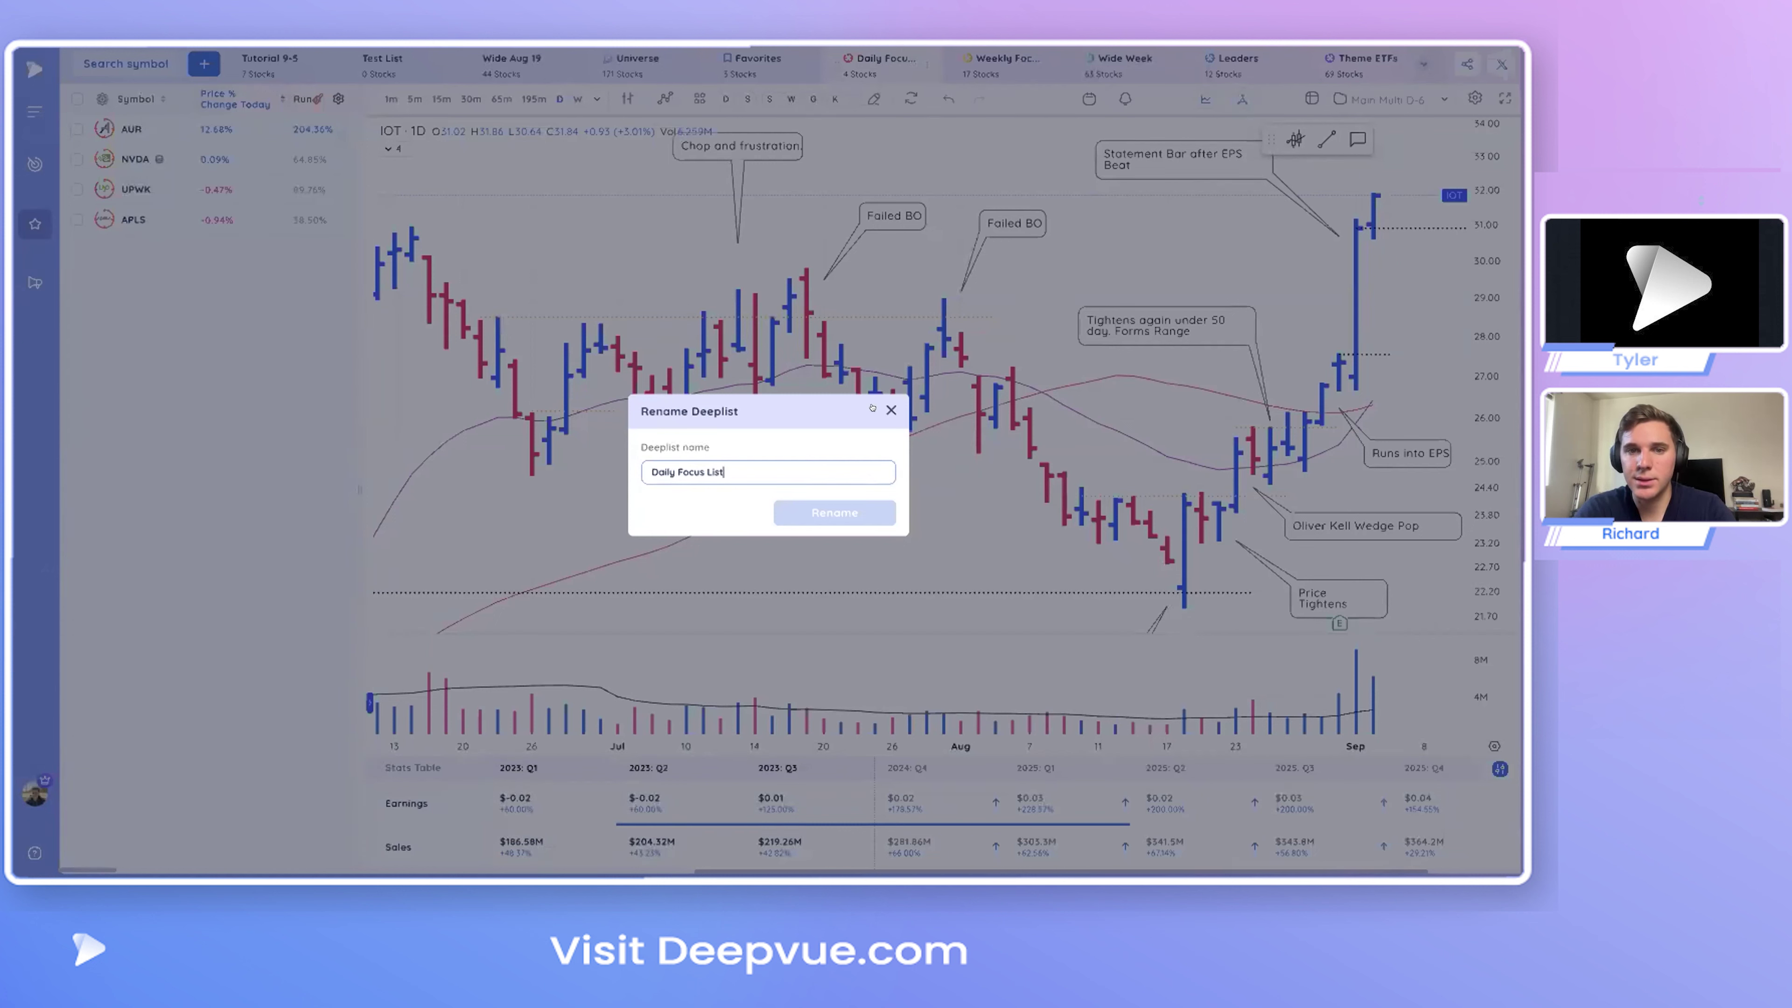
{"action": "left_click", "coordinate": [890, 410]}
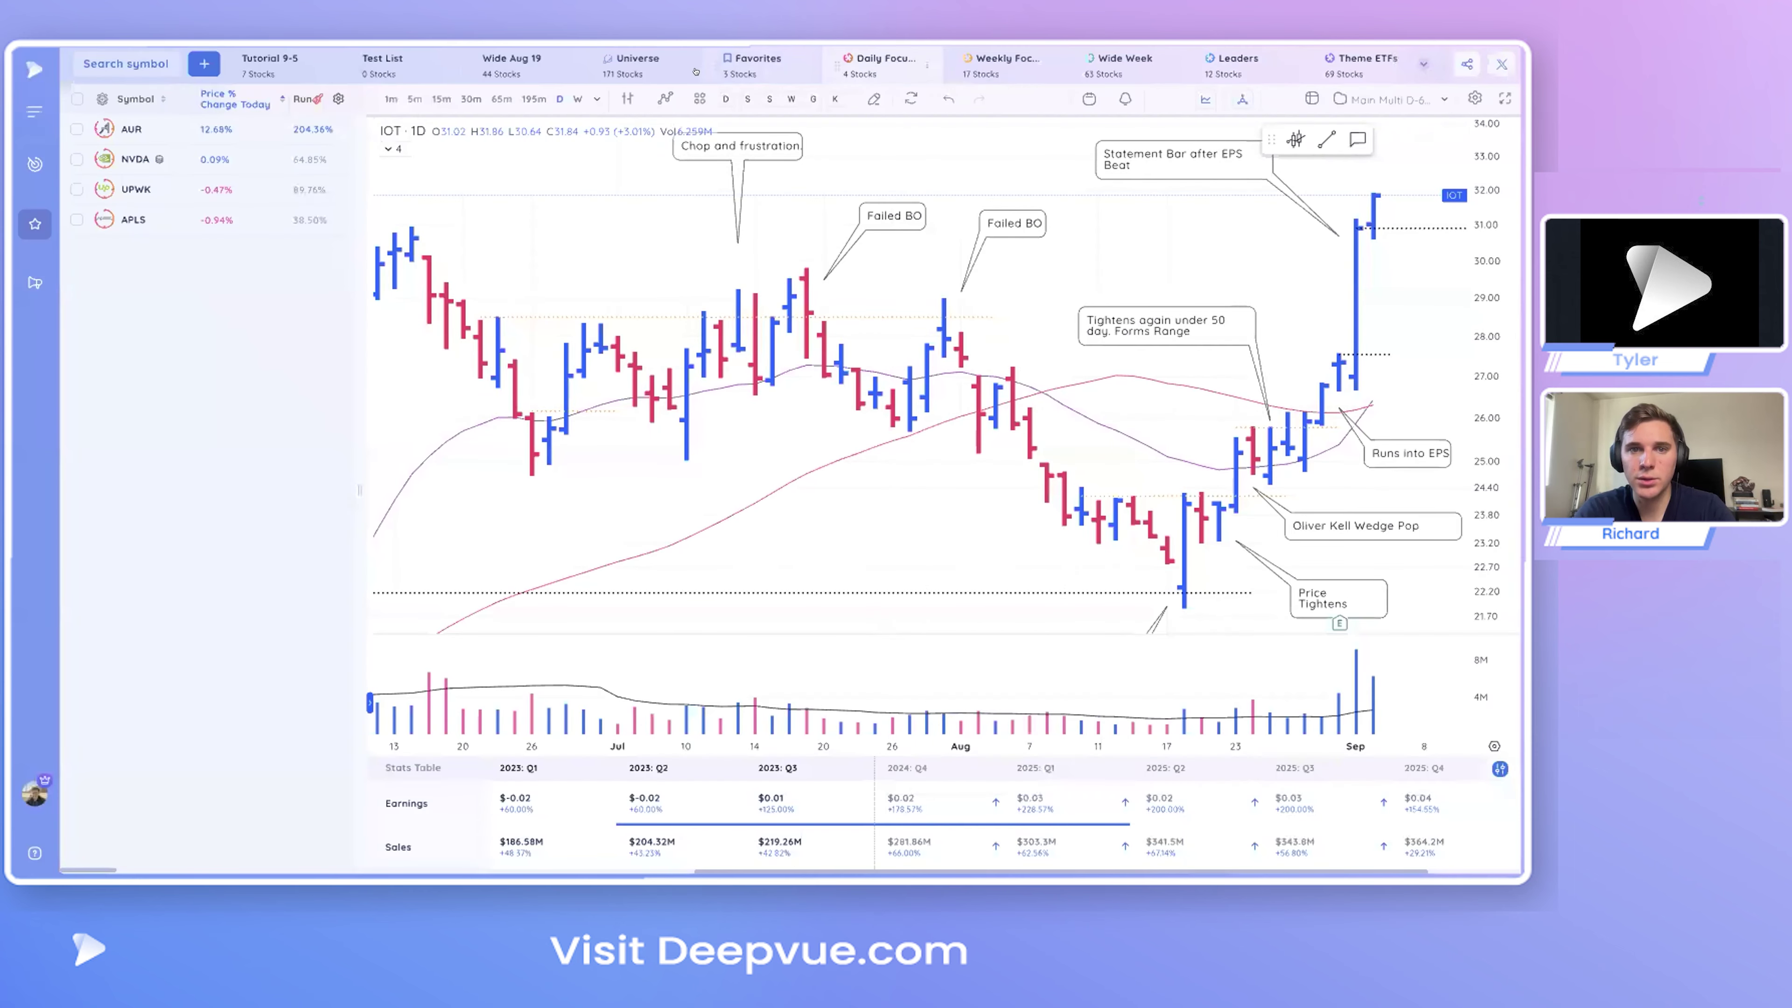
{"action": "scroll", "coordinate": [659, 61], "scroll_direction": "left", "scroll_amount": 1}
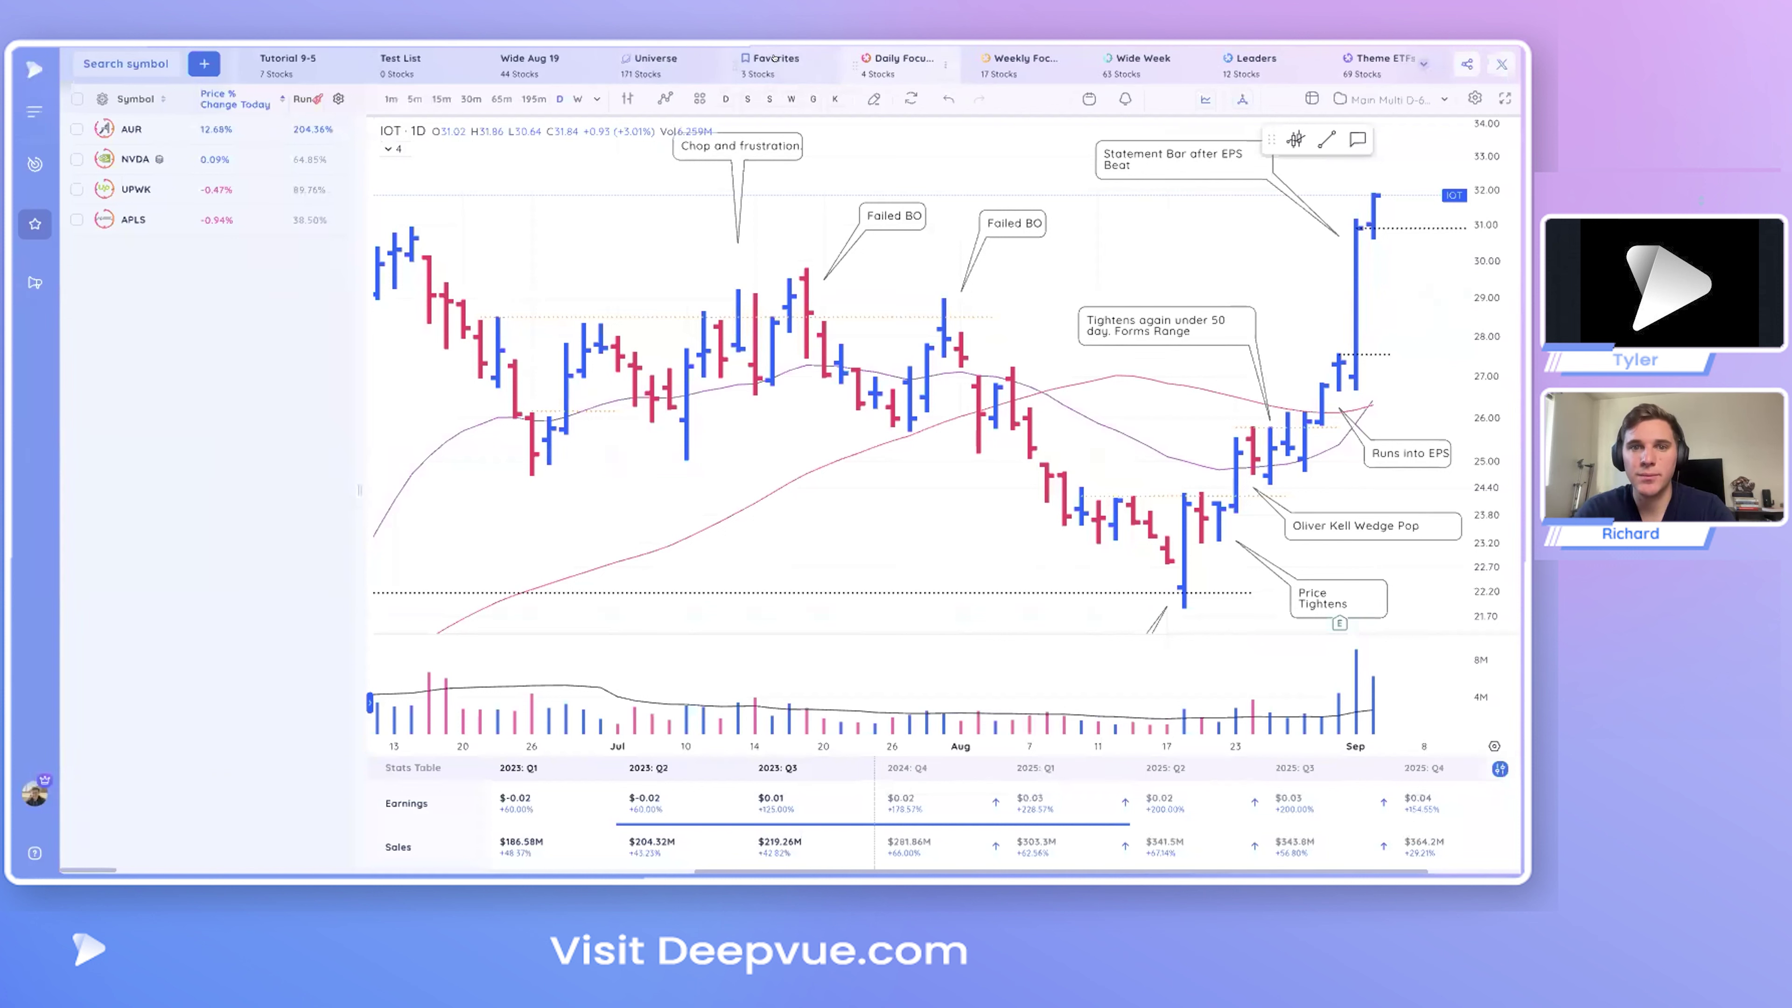
{"action": "scroll", "coordinate": [773, 58], "scroll_direction": "left", "scroll_amount": 2}
{"action": "scroll", "coordinate": [806, 57], "scroll_direction": "left", "scroll_amount": 7}
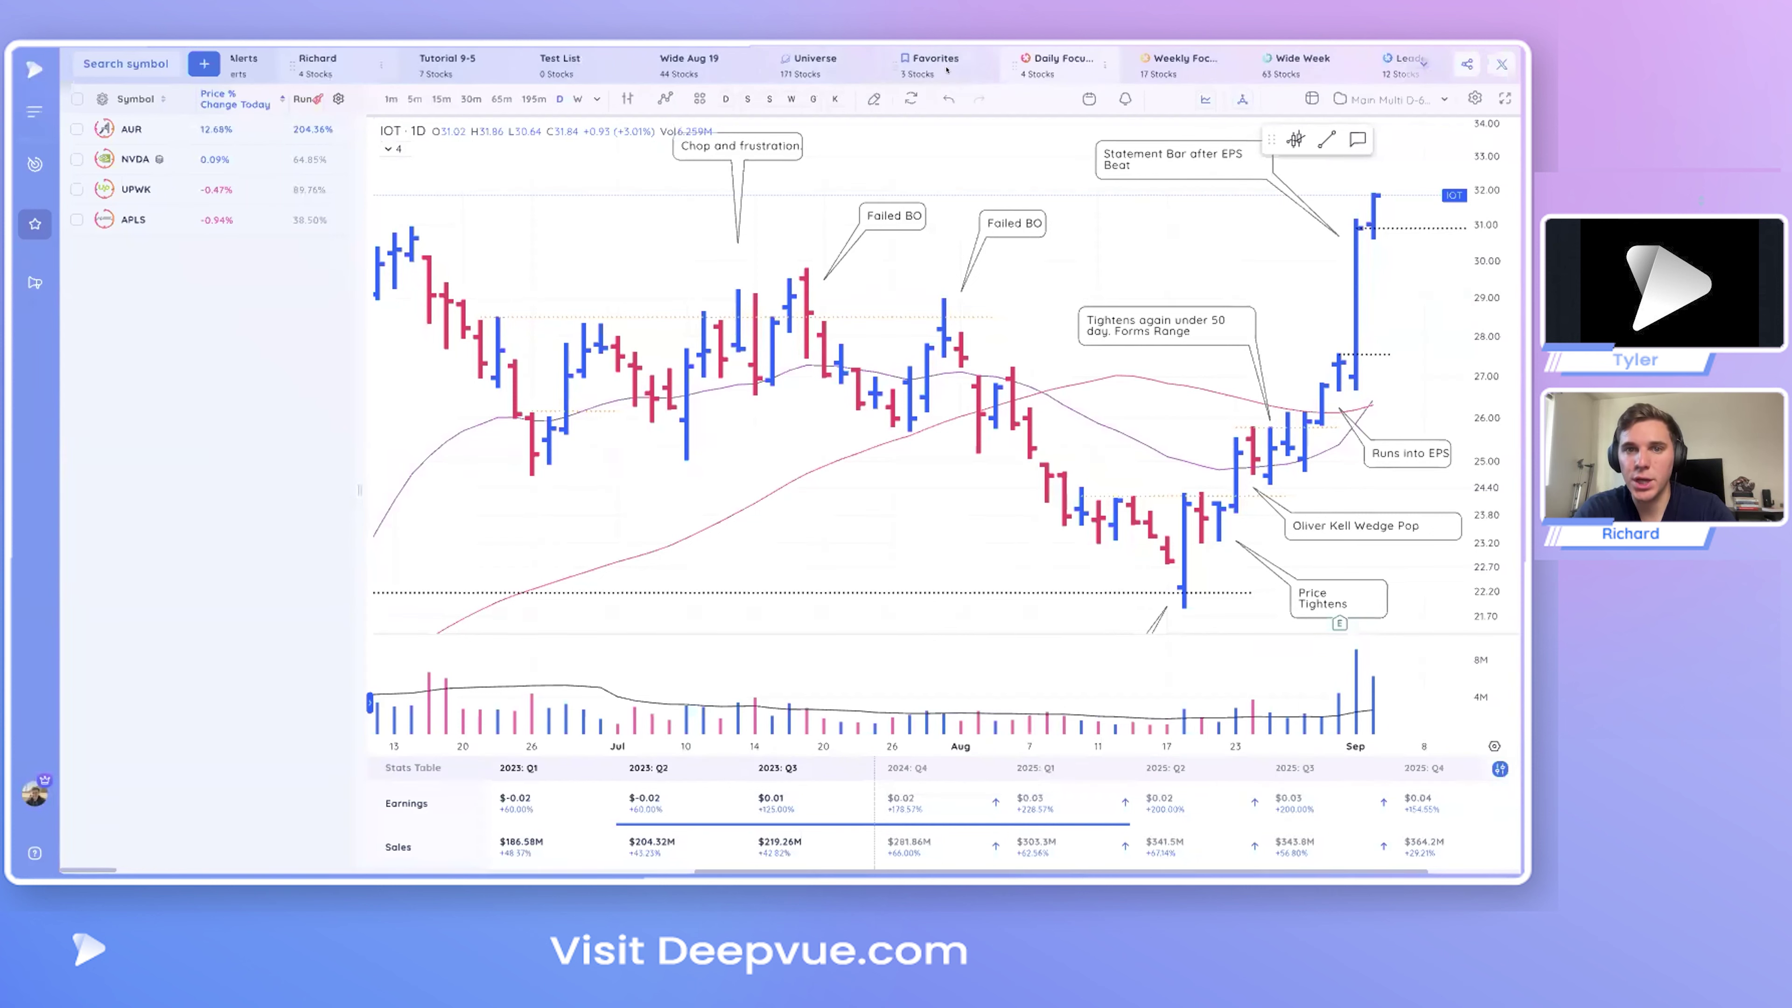
{"action": "scroll", "coordinate": [834, 57], "scroll_direction": "left", "scroll_amount": 2}
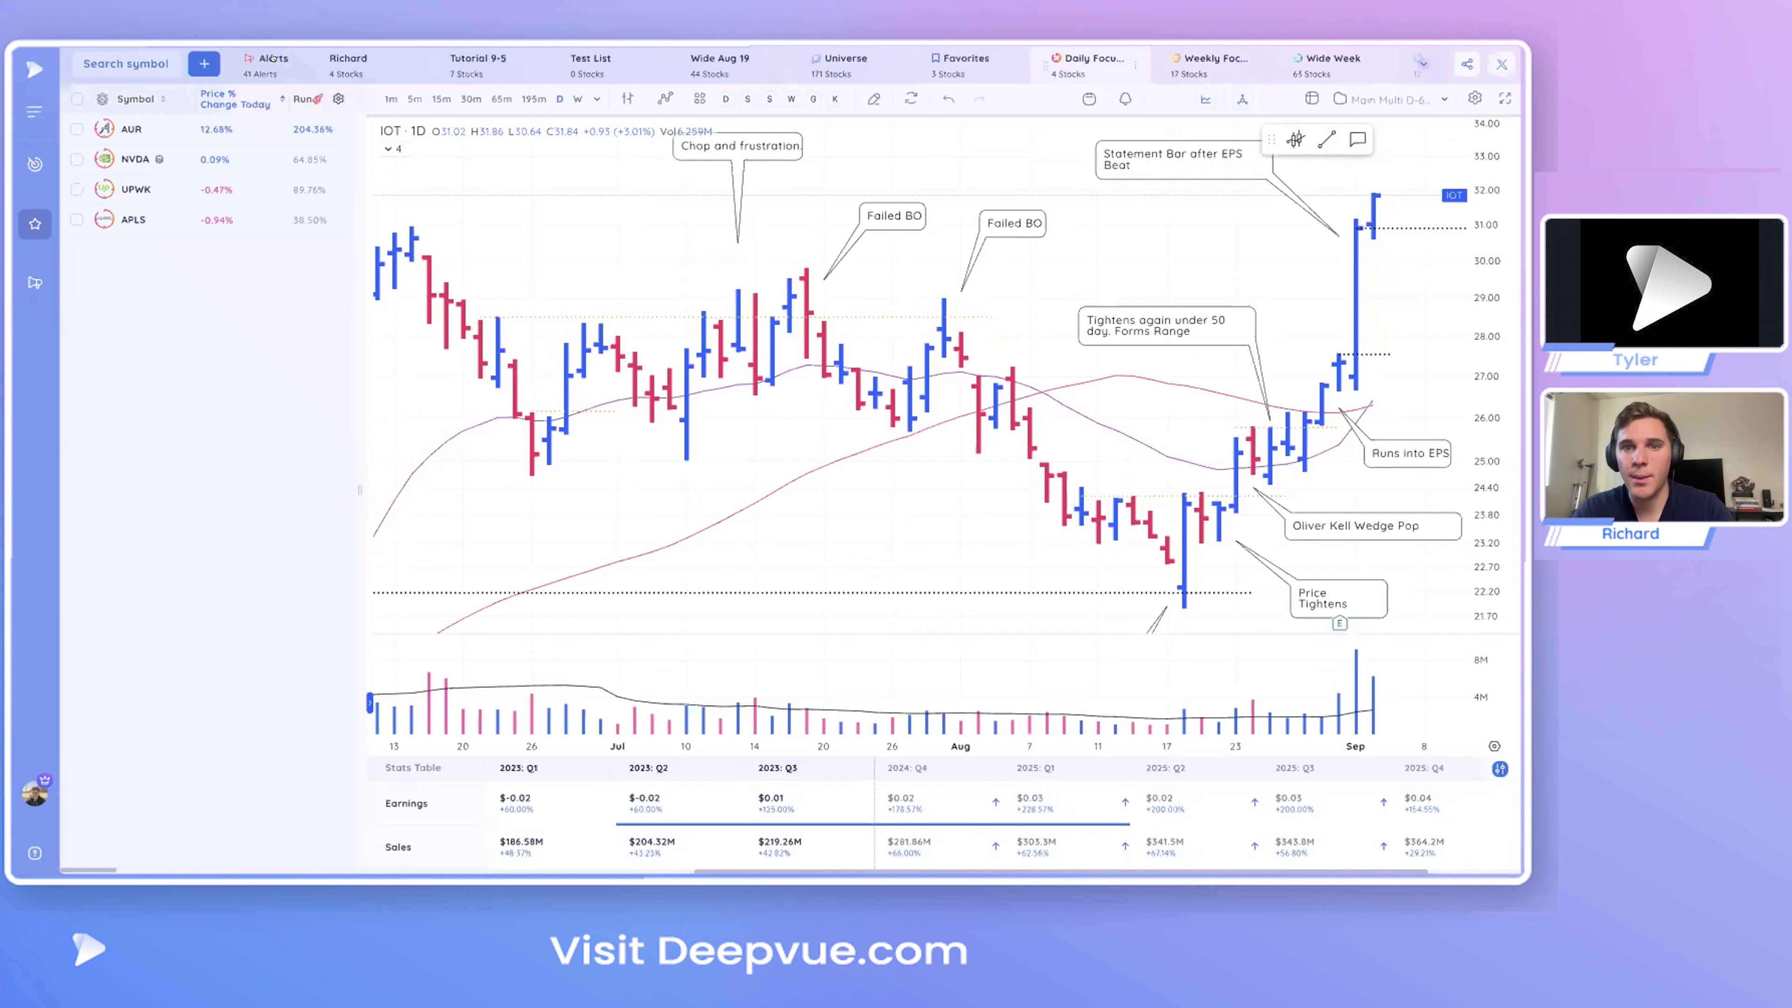
{"action": "scroll", "coordinate": [740, 60], "scroll_direction": "right", "scroll_amount": 3}
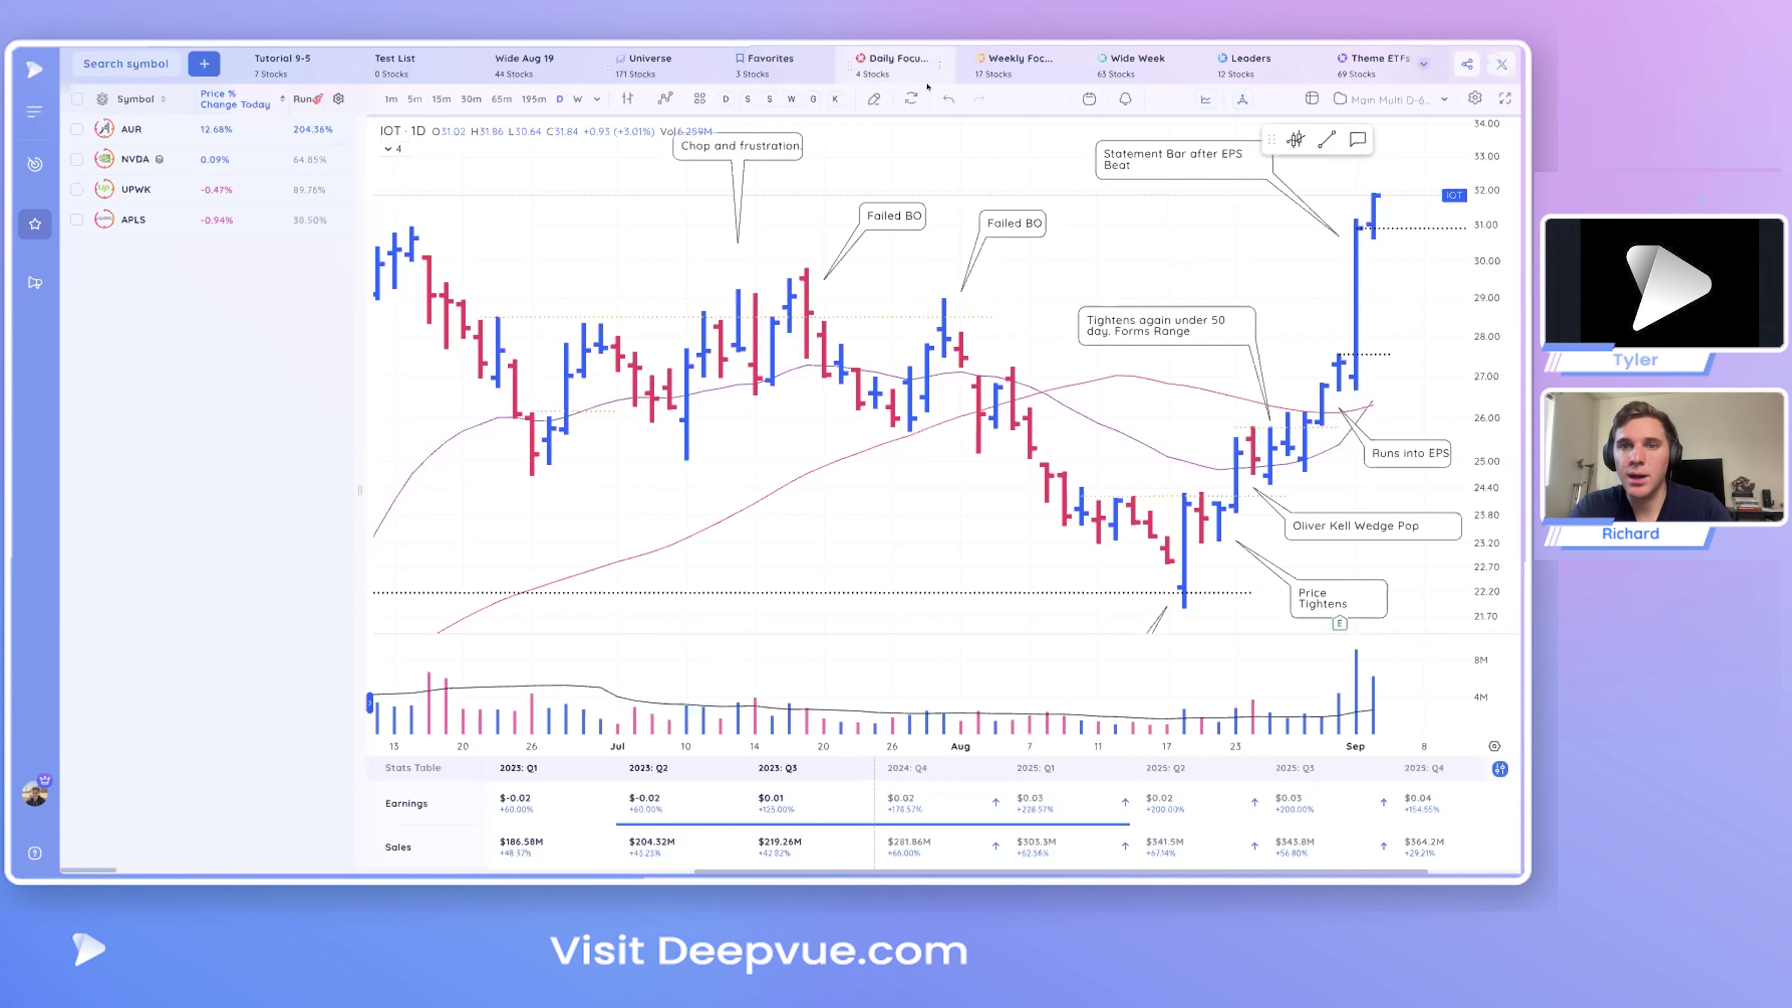
- Open the overview of all Deeplists, search it for "A", clear the search and look through the entries
{"action": "left_click", "coordinate": [1417, 60]}
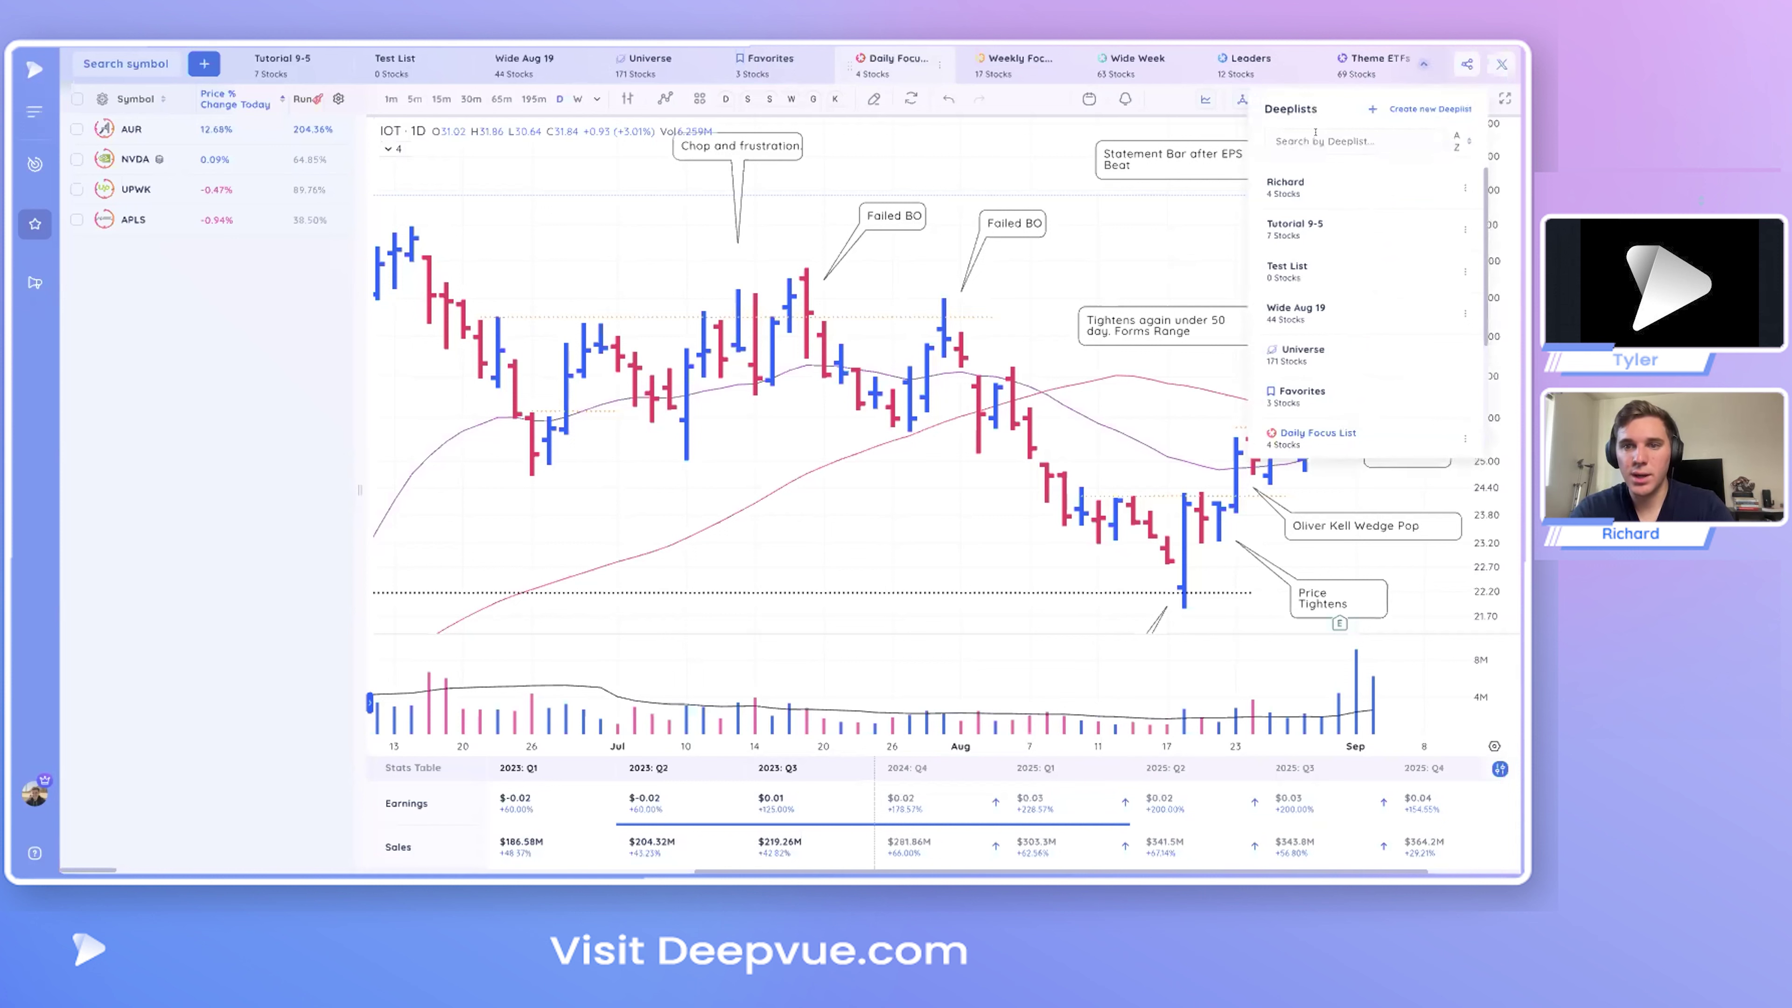
{"action": "type", "text": "A"}
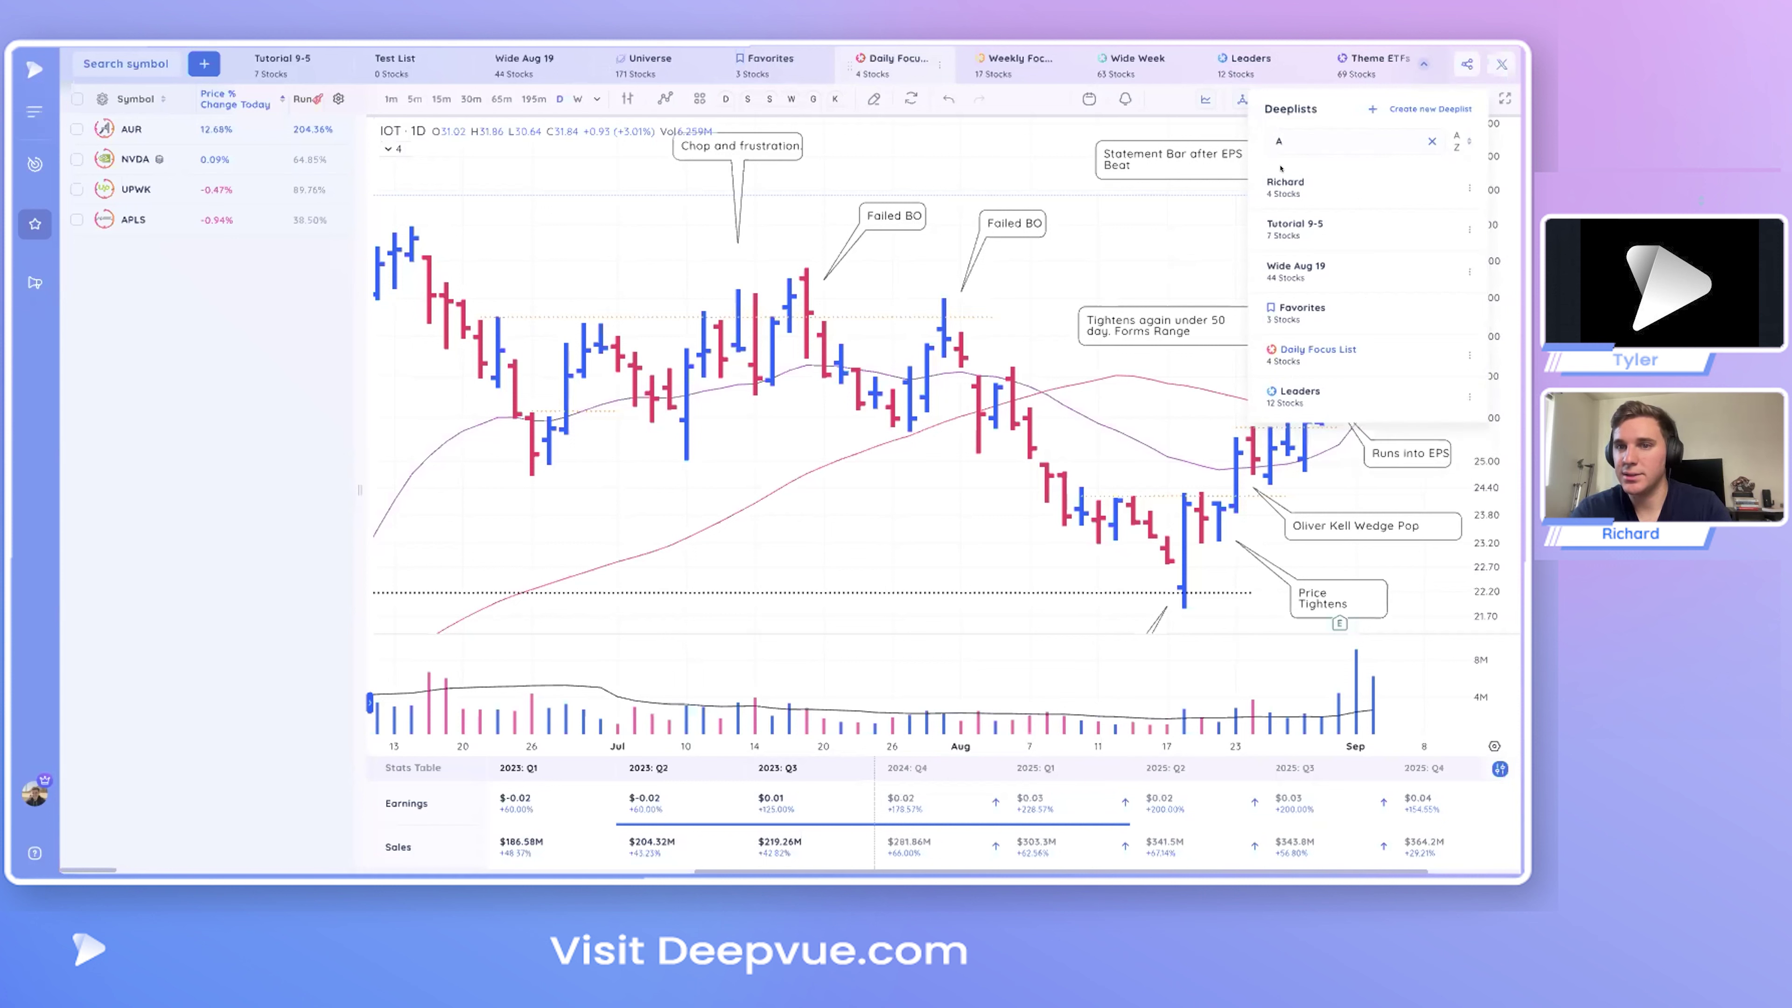
{"action": "key", "text": "BackSpace"}
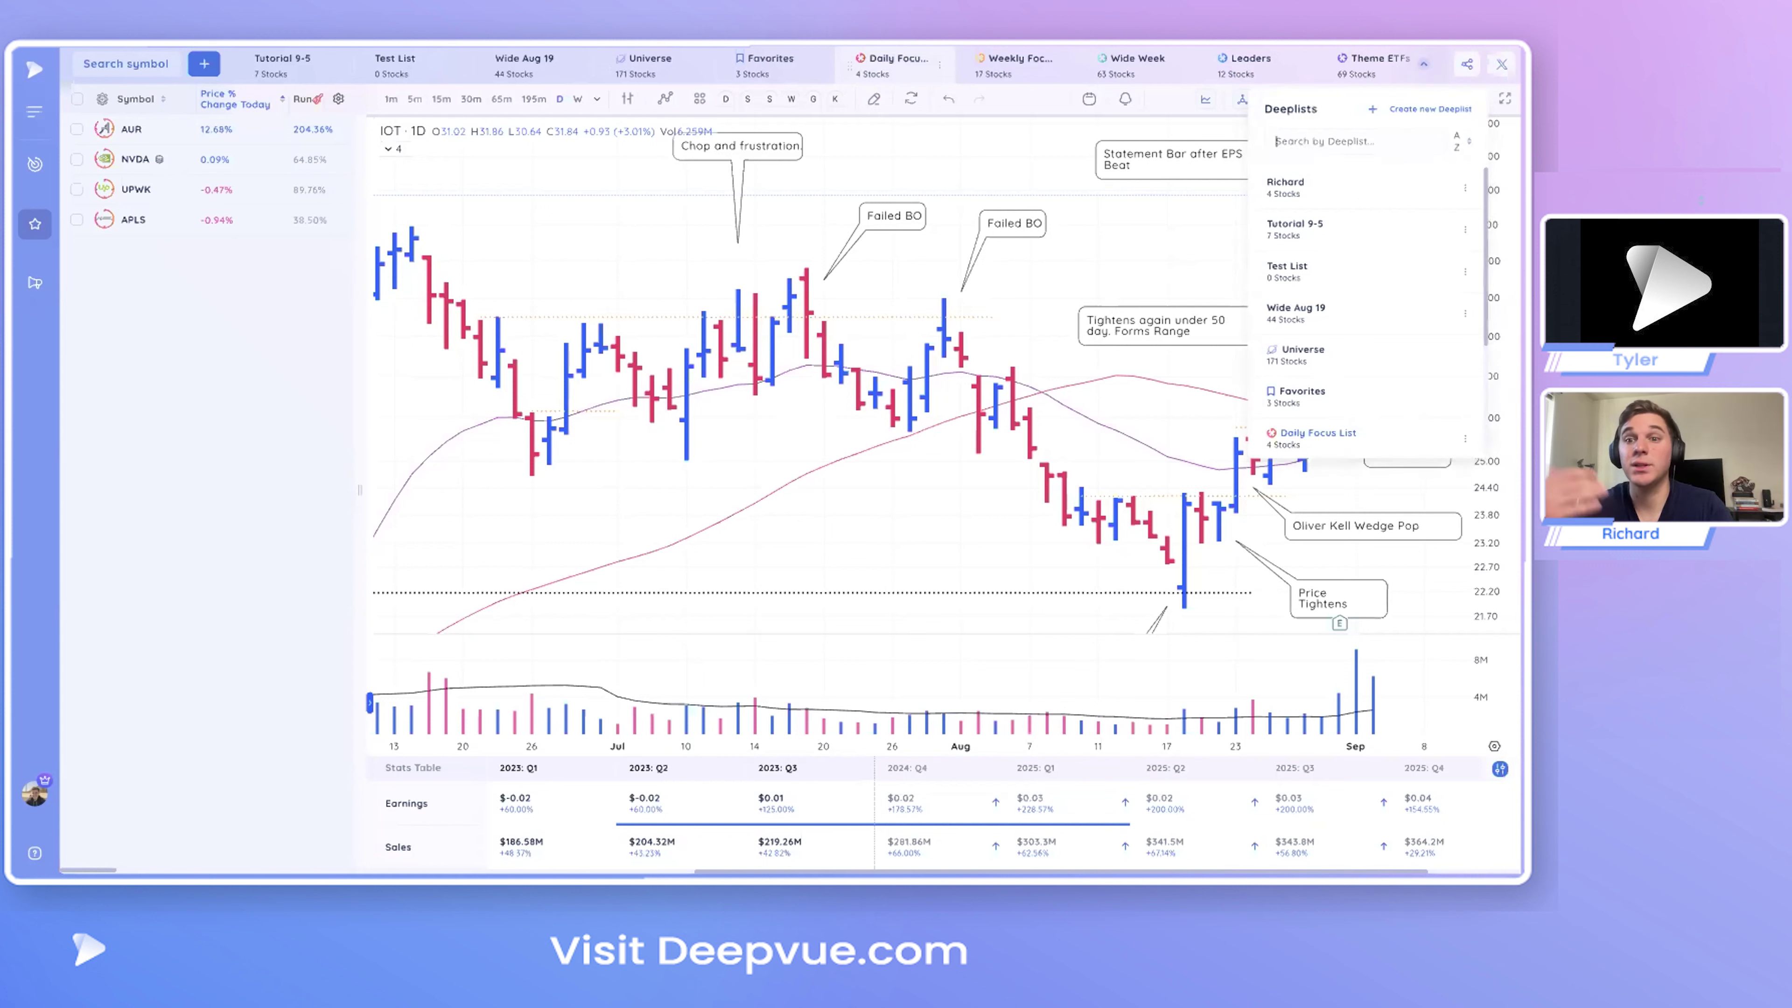
{"action": "scroll", "coordinate": [1402, 297], "scroll_direction": "down", "scroll_amount": 3}
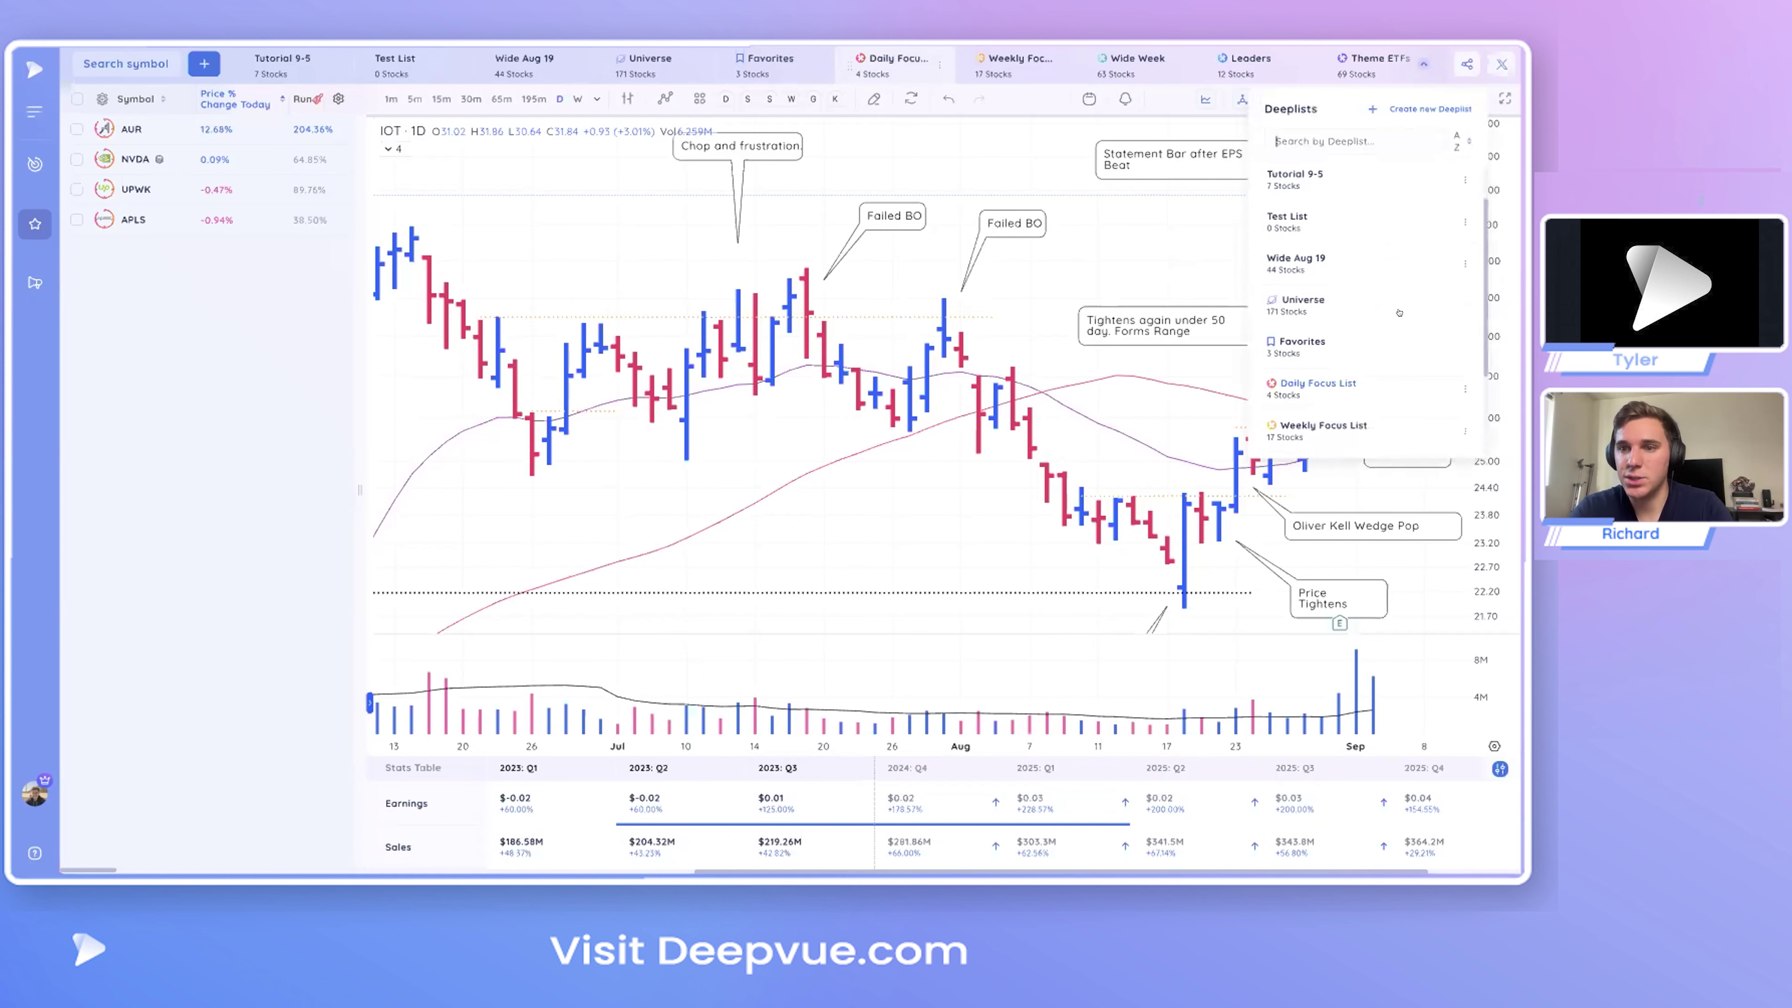
{"action": "left_click", "coordinate": [1452, 297]}
{"action": "left_click", "coordinate": [1403, 282]}
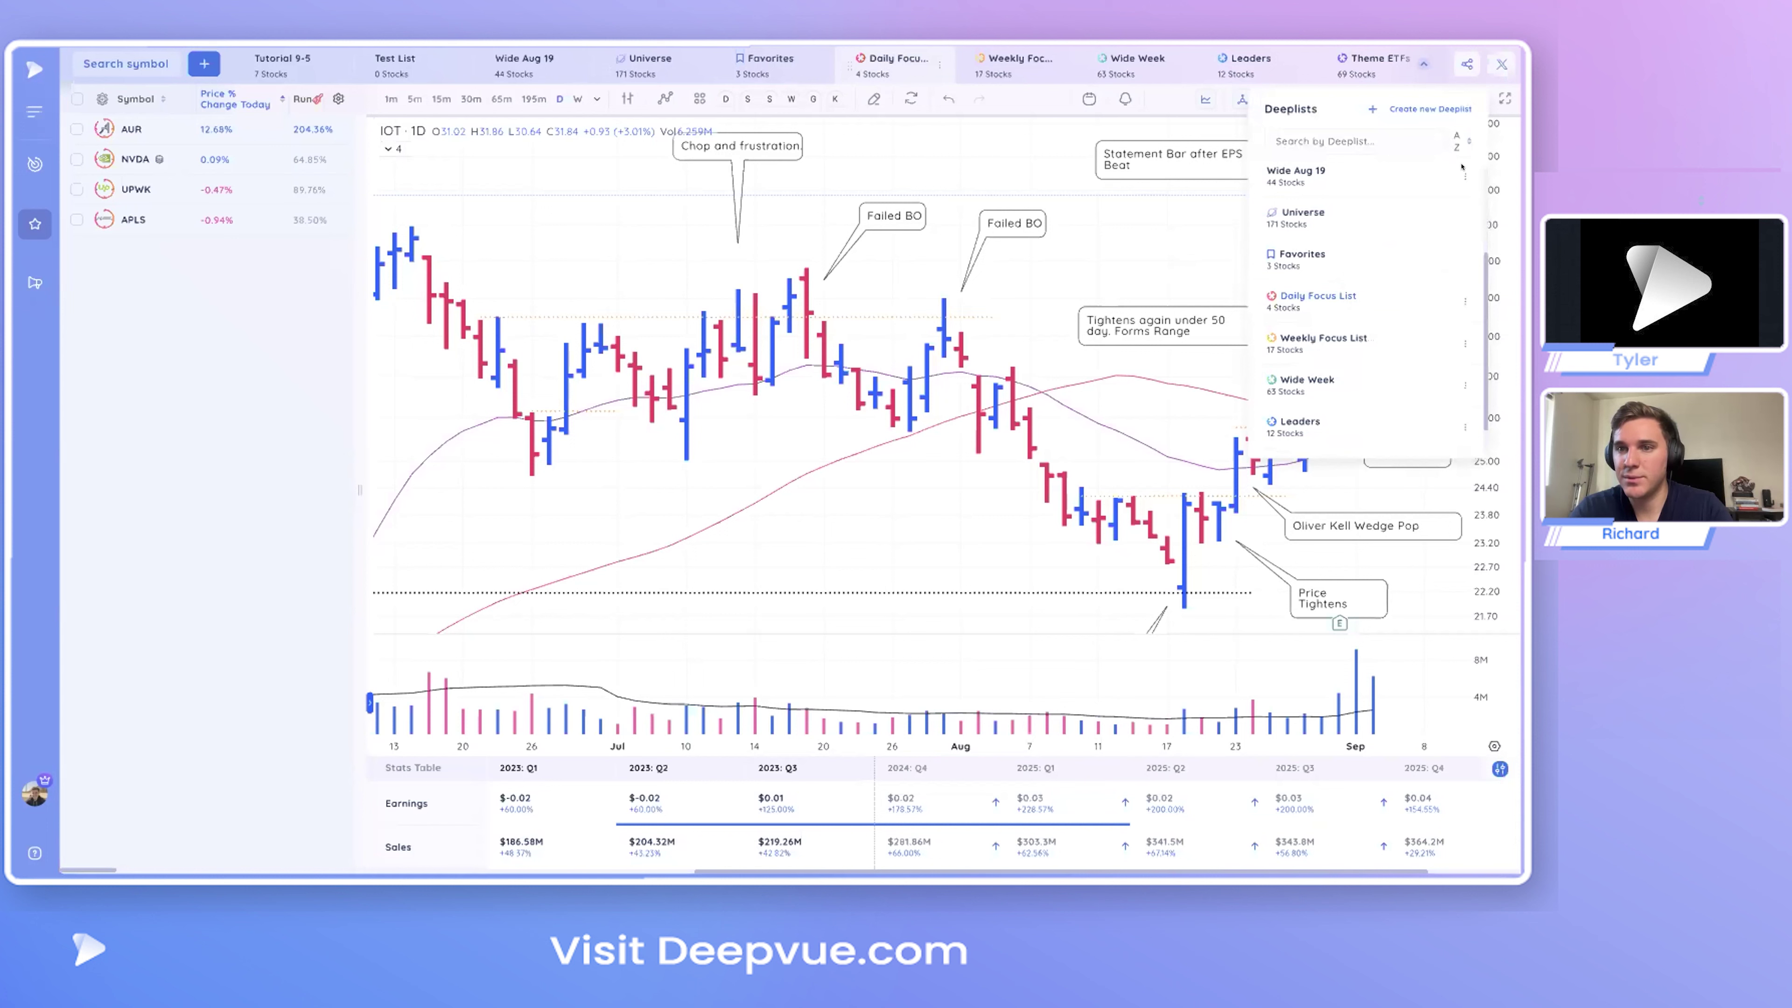
- Sort the Deeplists overview in reverse alphabetical order and close it
{"action": "left_click", "coordinate": [1460, 137]}
{"action": "left_click", "coordinate": [1460, 138]}
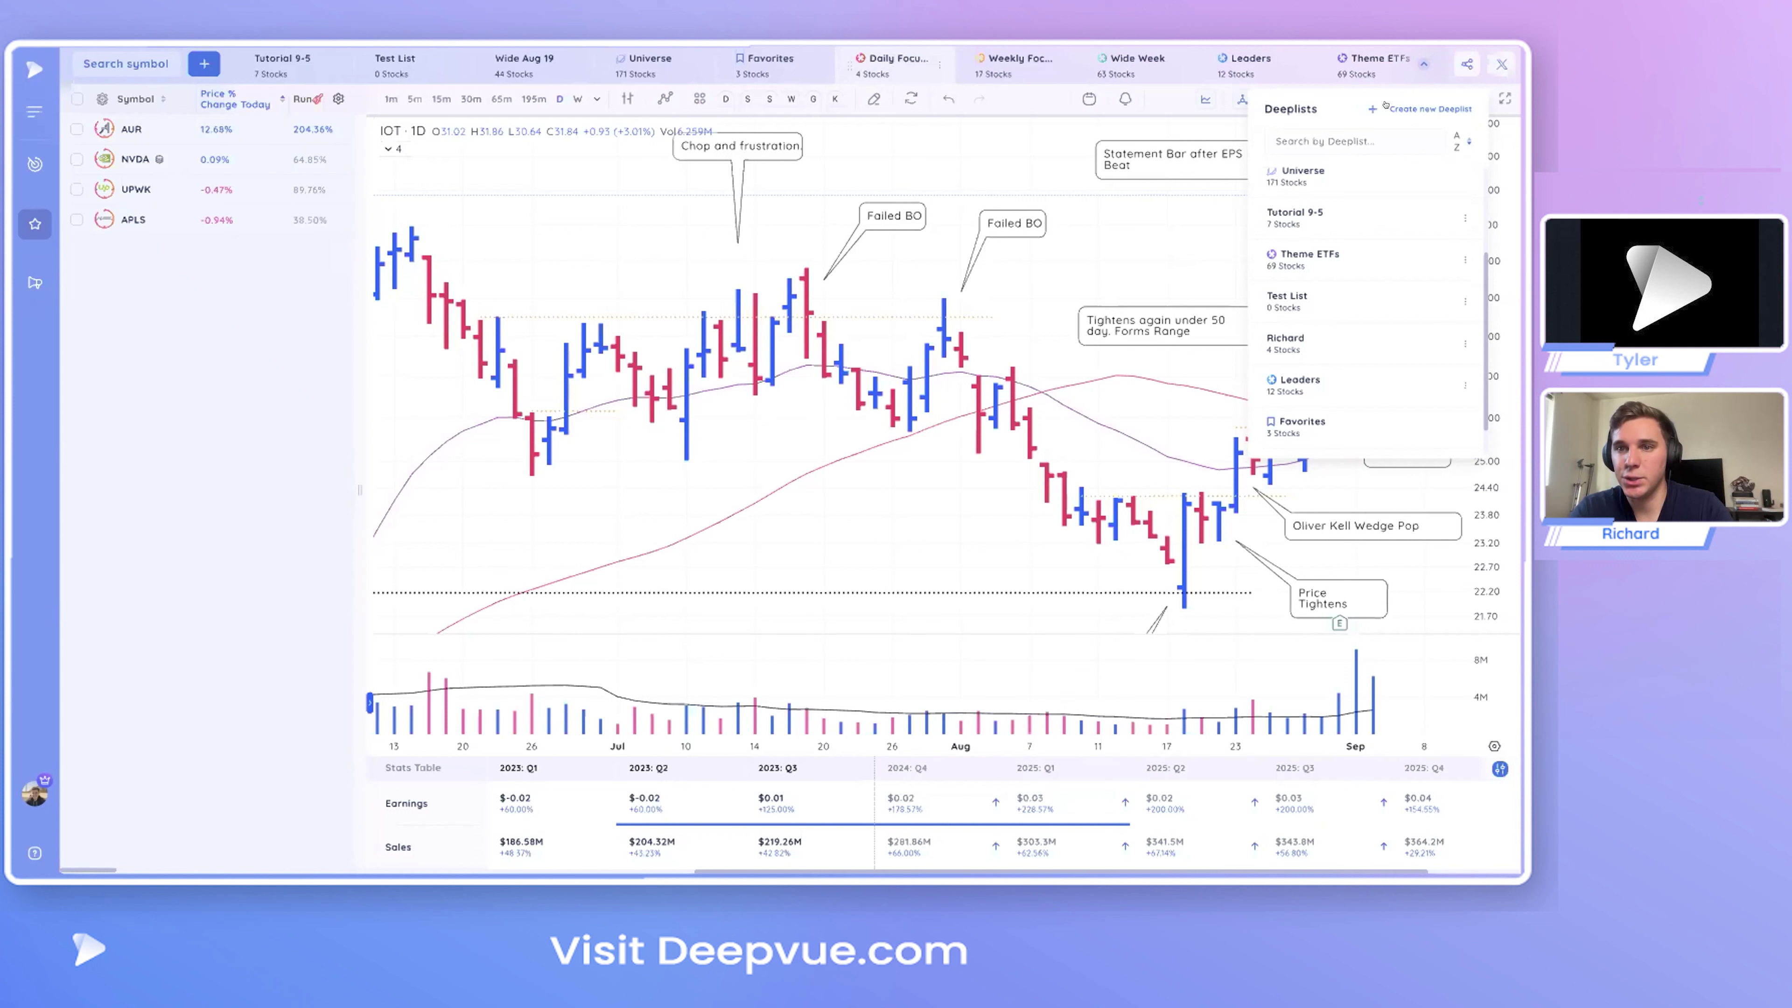
{"action": "scroll", "coordinate": [1335, 327], "scroll_direction": "down", "scroll_amount": 1}
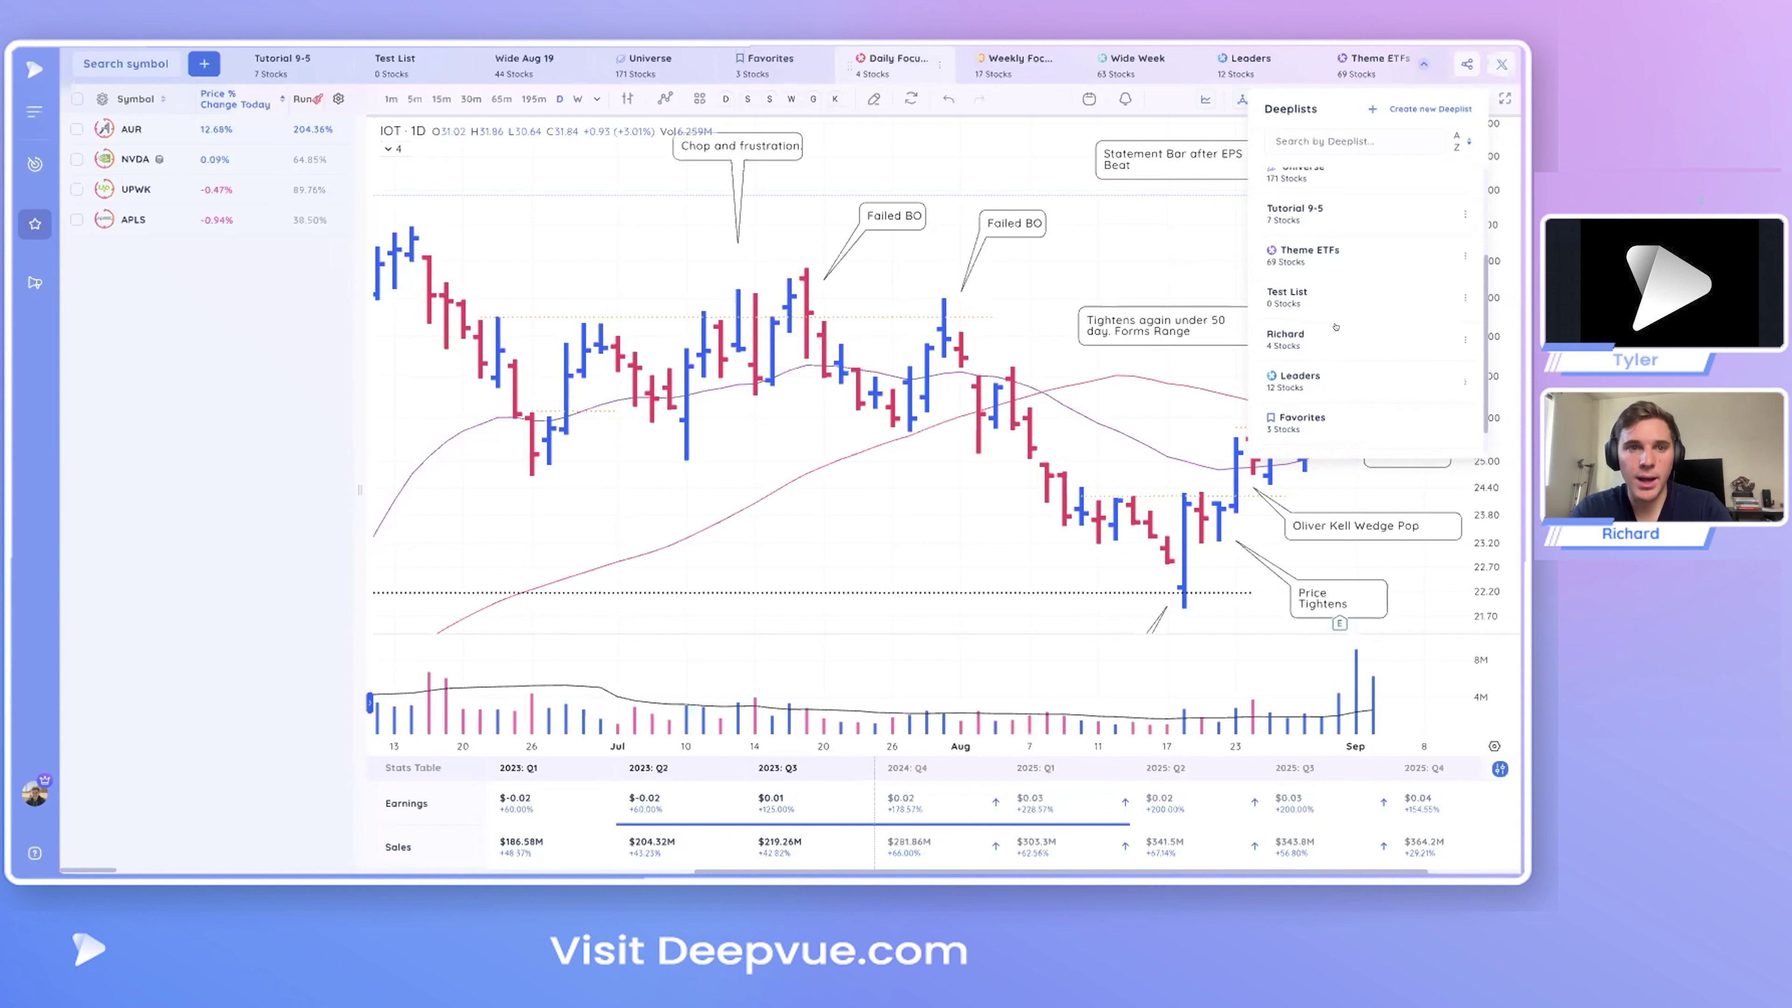
{"action": "left_click", "coordinate": [1423, 65]}
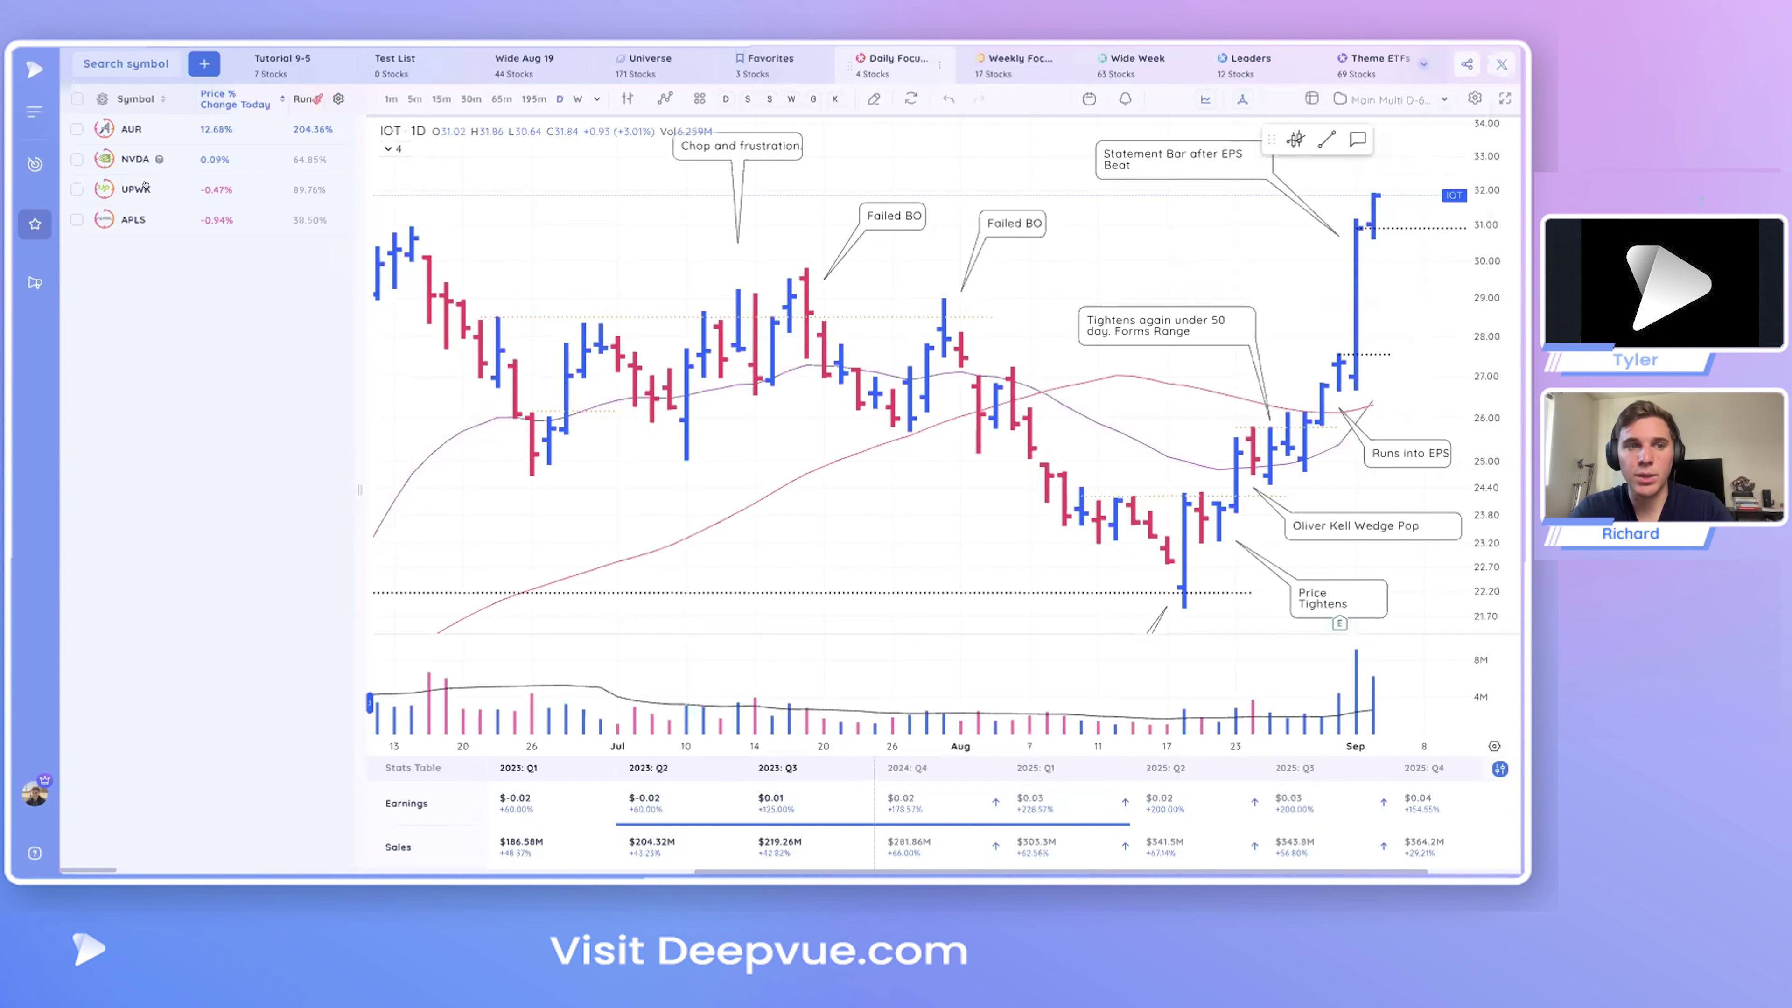
- Browse the Deepvue folder of the screener presets and star the Pure Momentum preset to save it as a Deeplist
{"action": "left_click", "coordinate": [21, 165]}
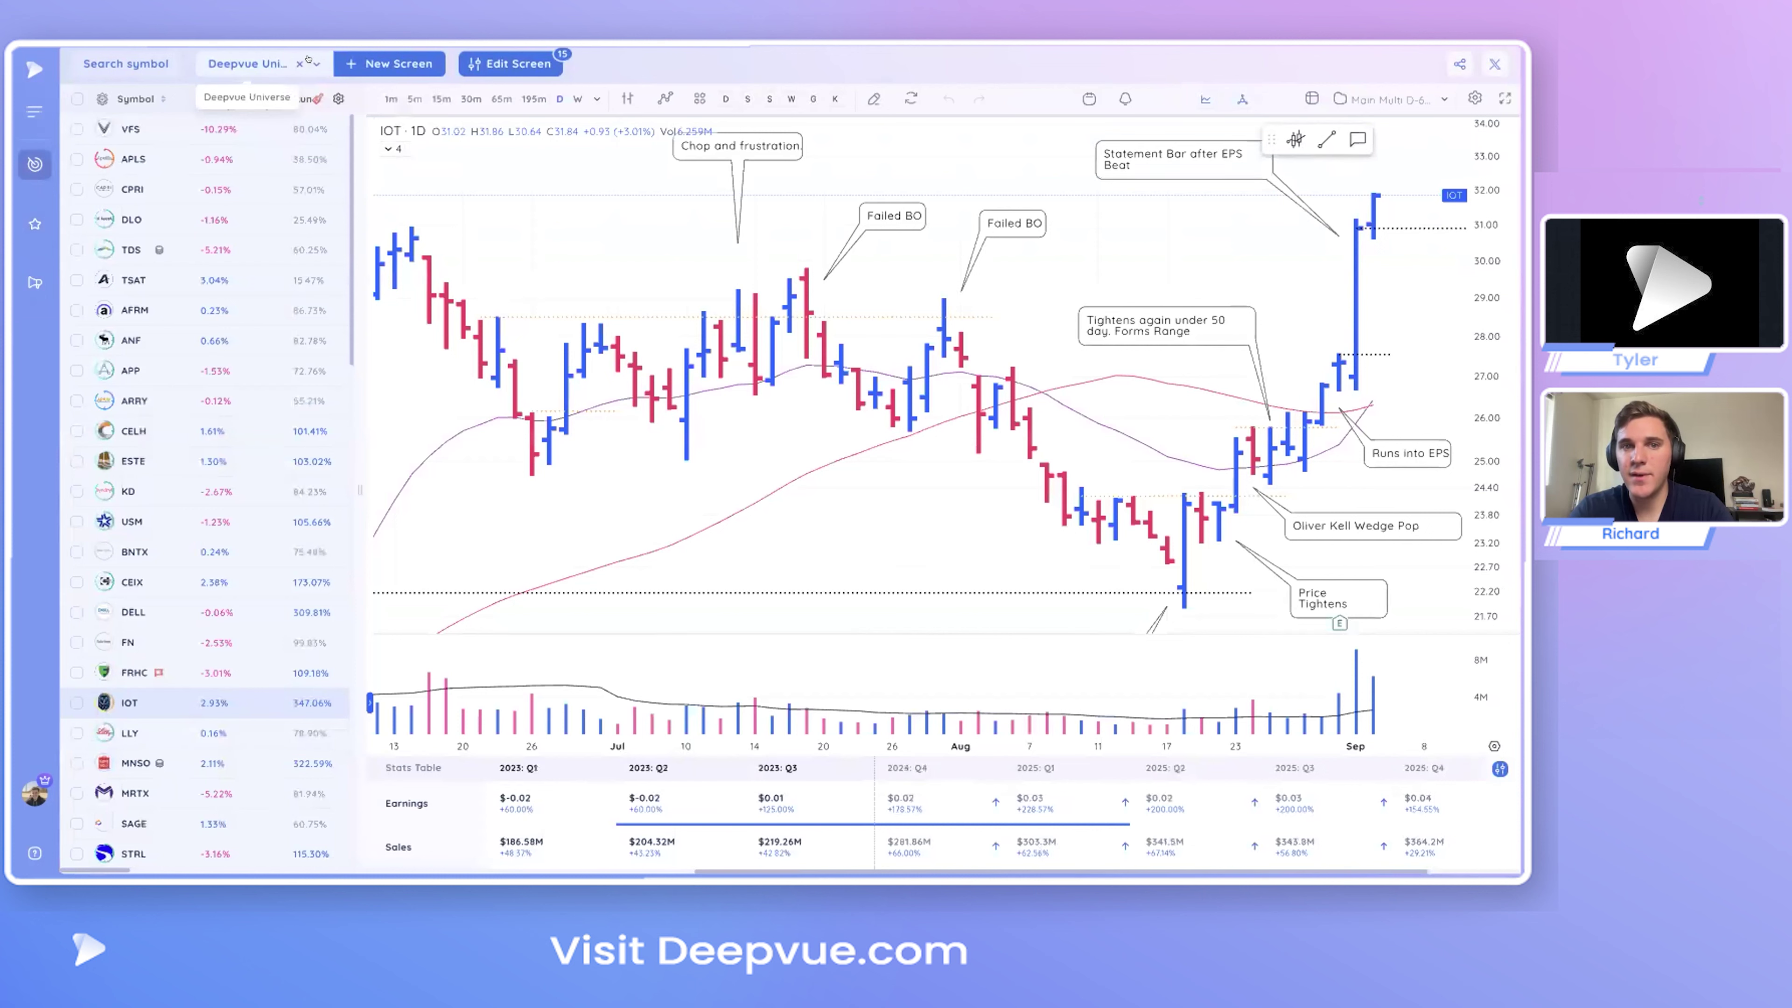
{"action": "left_click", "coordinate": [308, 60]}
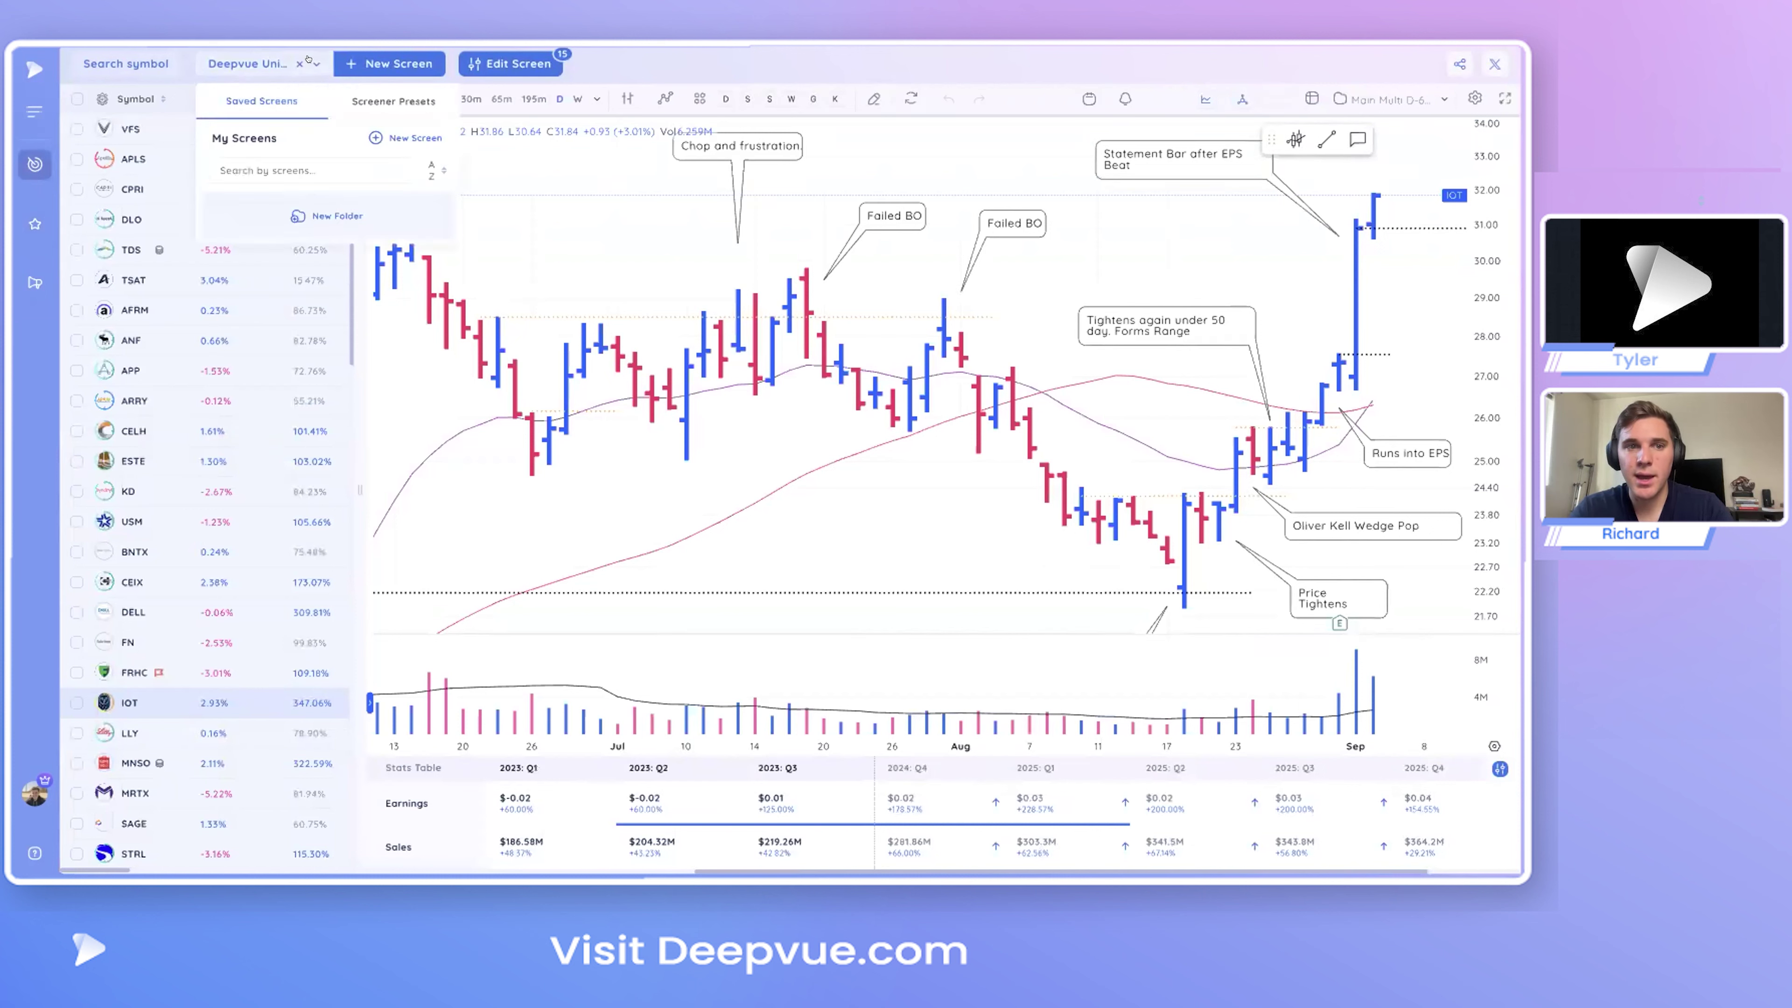
{"action": "mouse_move", "coordinate": [293, 207]}
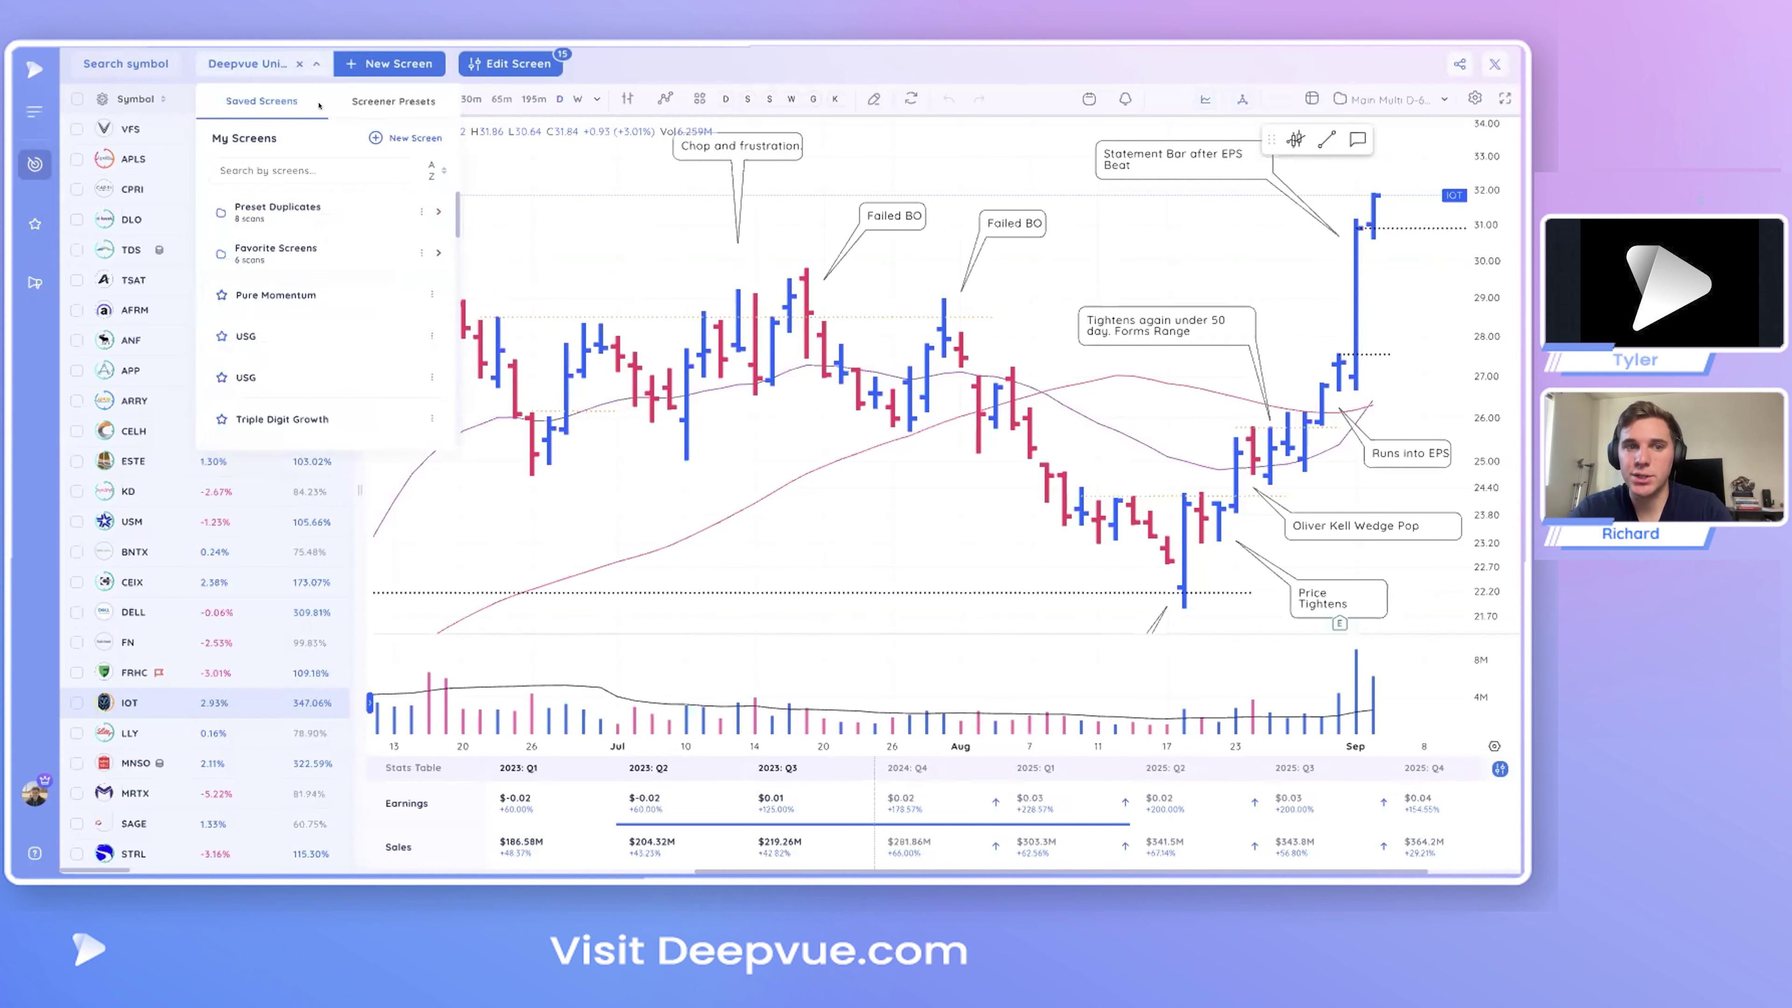
{"action": "left_click", "coordinate": [376, 102]}
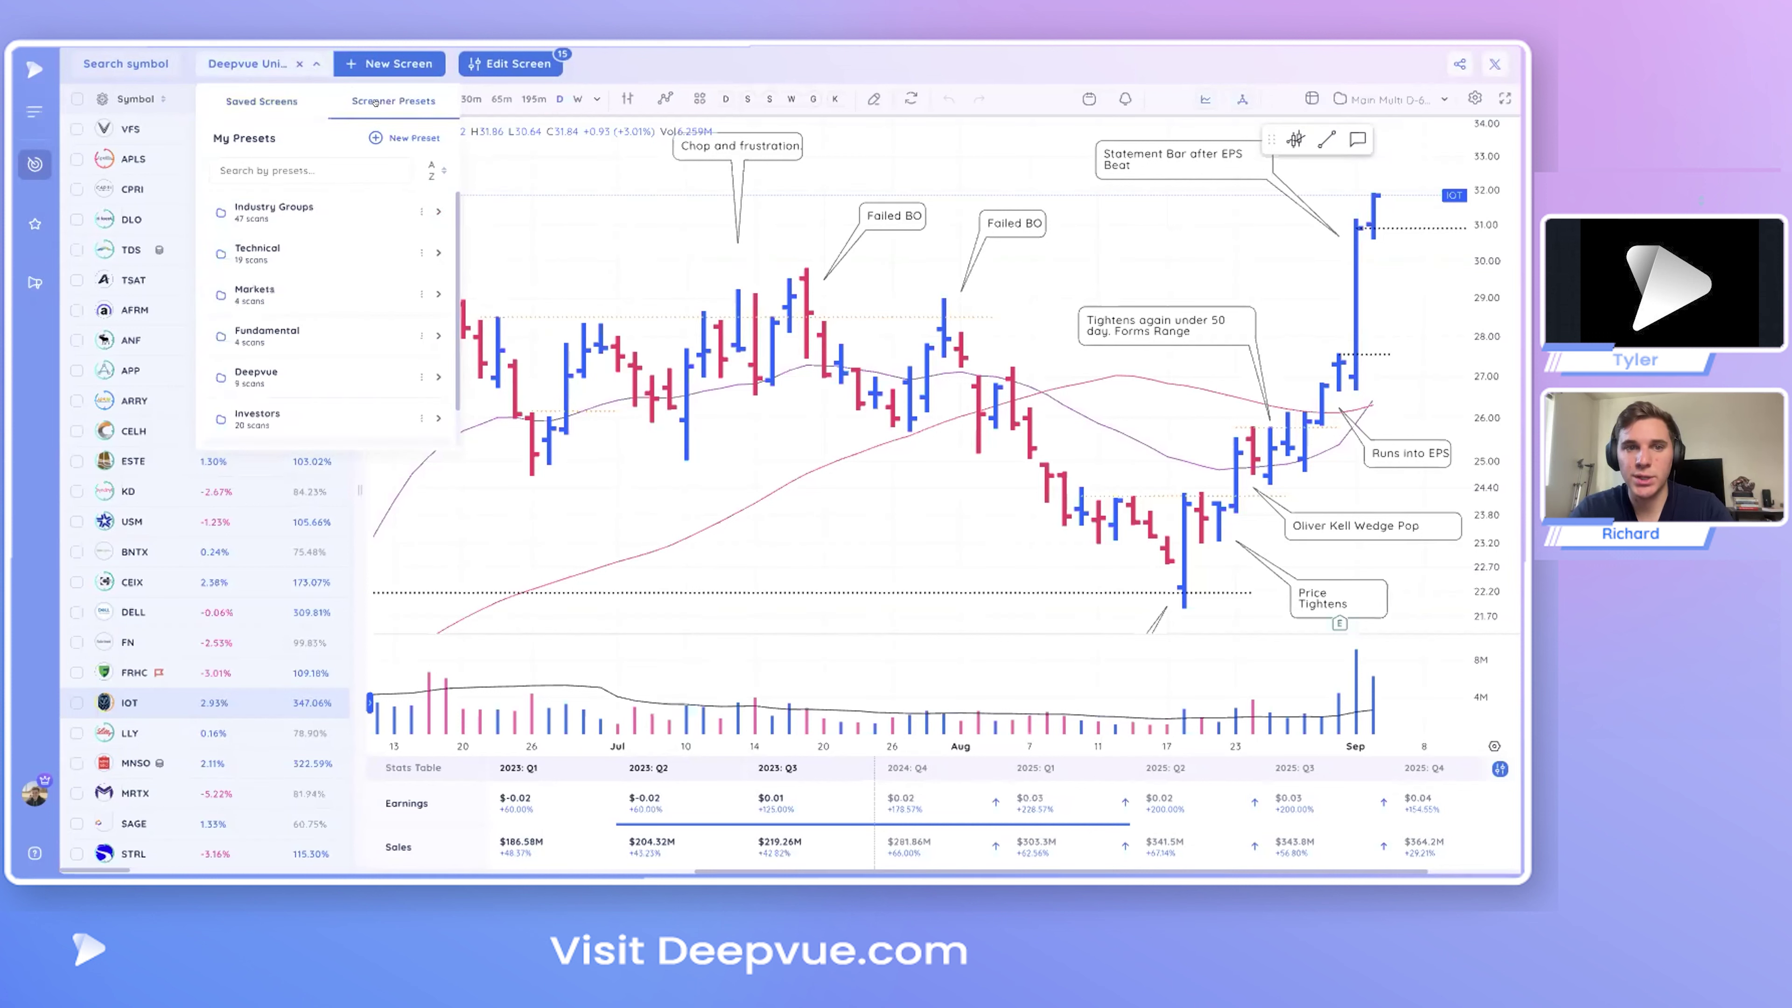
{"action": "mouse_move", "coordinate": [387, 380]}
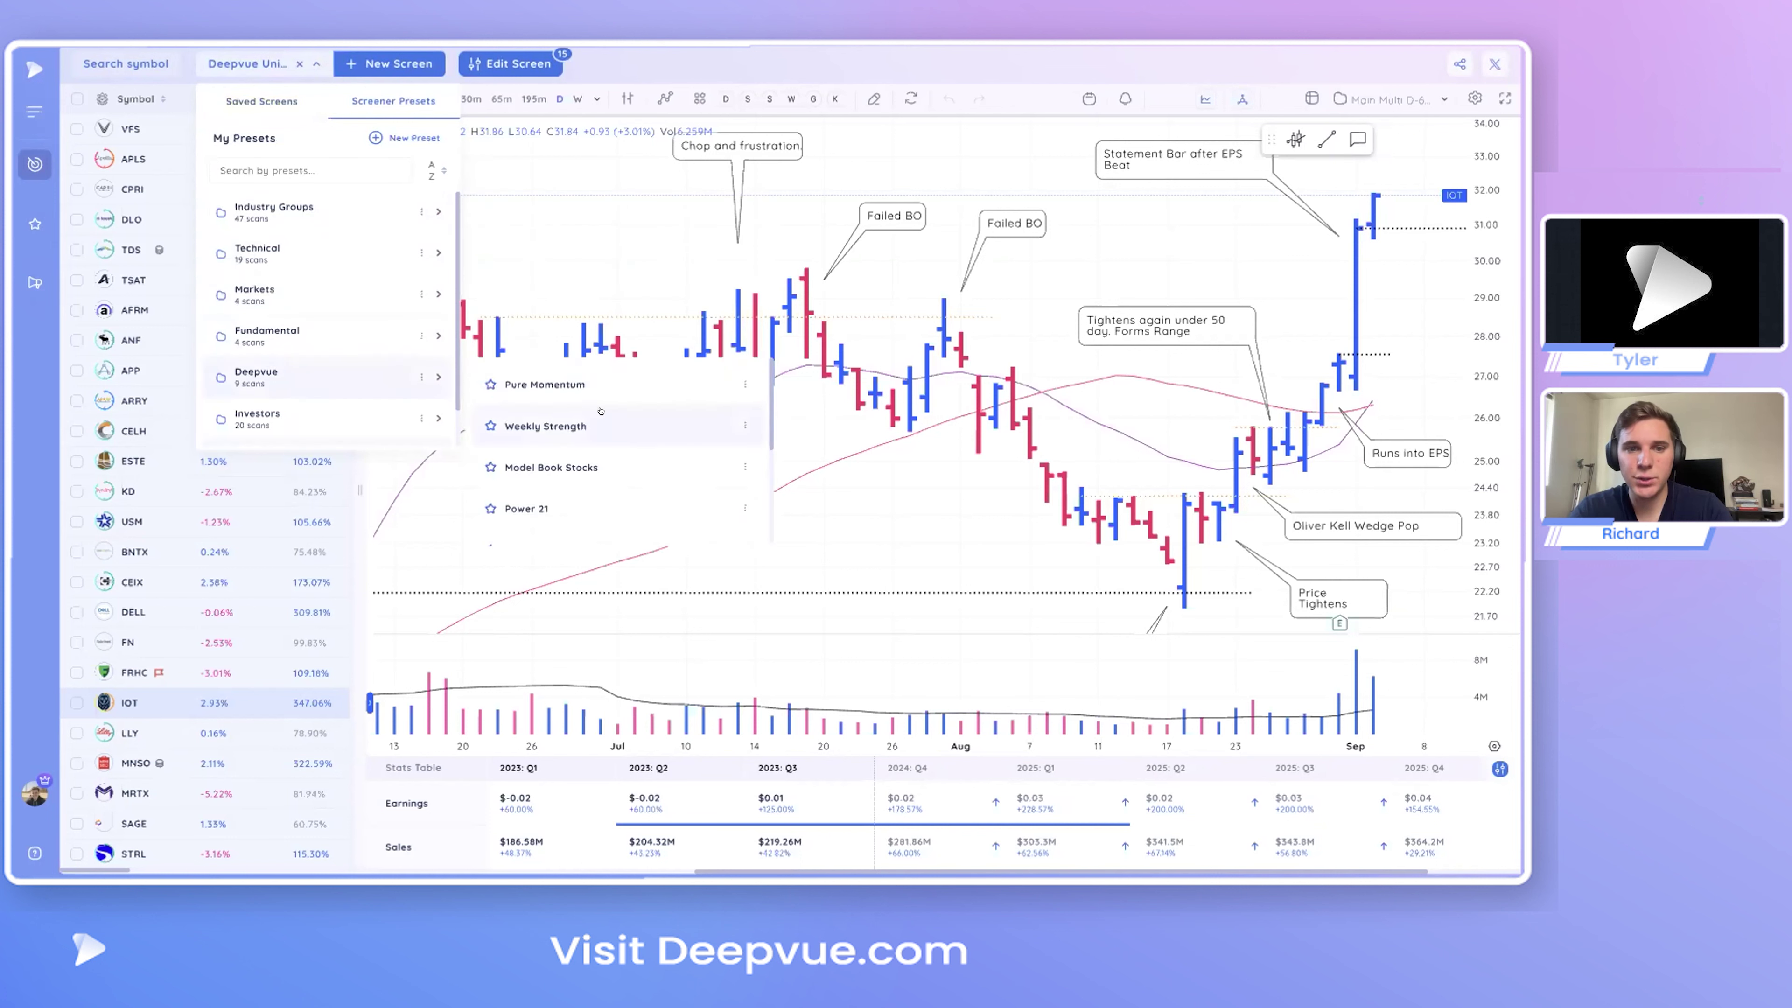
{"action": "scroll", "coordinate": [629, 438], "scroll_direction": "down", "scroll_amount": 2}
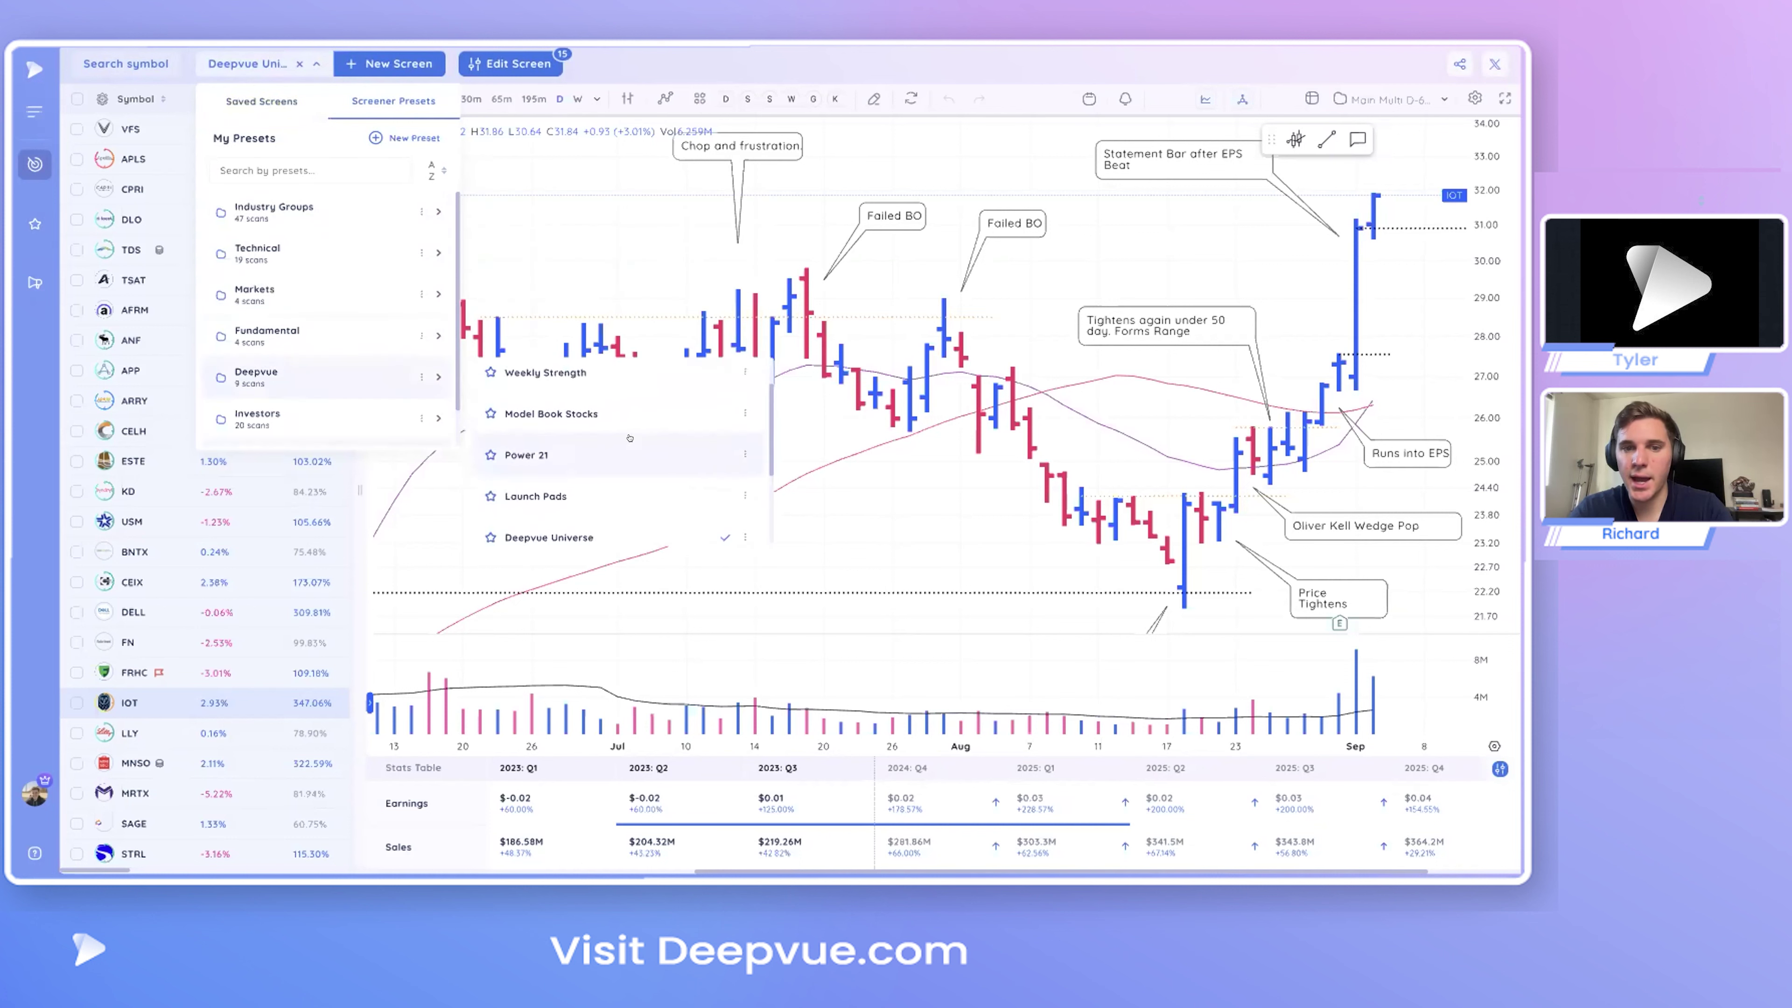
{"action": "scroll", "coordinate": [678, 454], "scroll_direction": "up", "scroll_amount": 2}
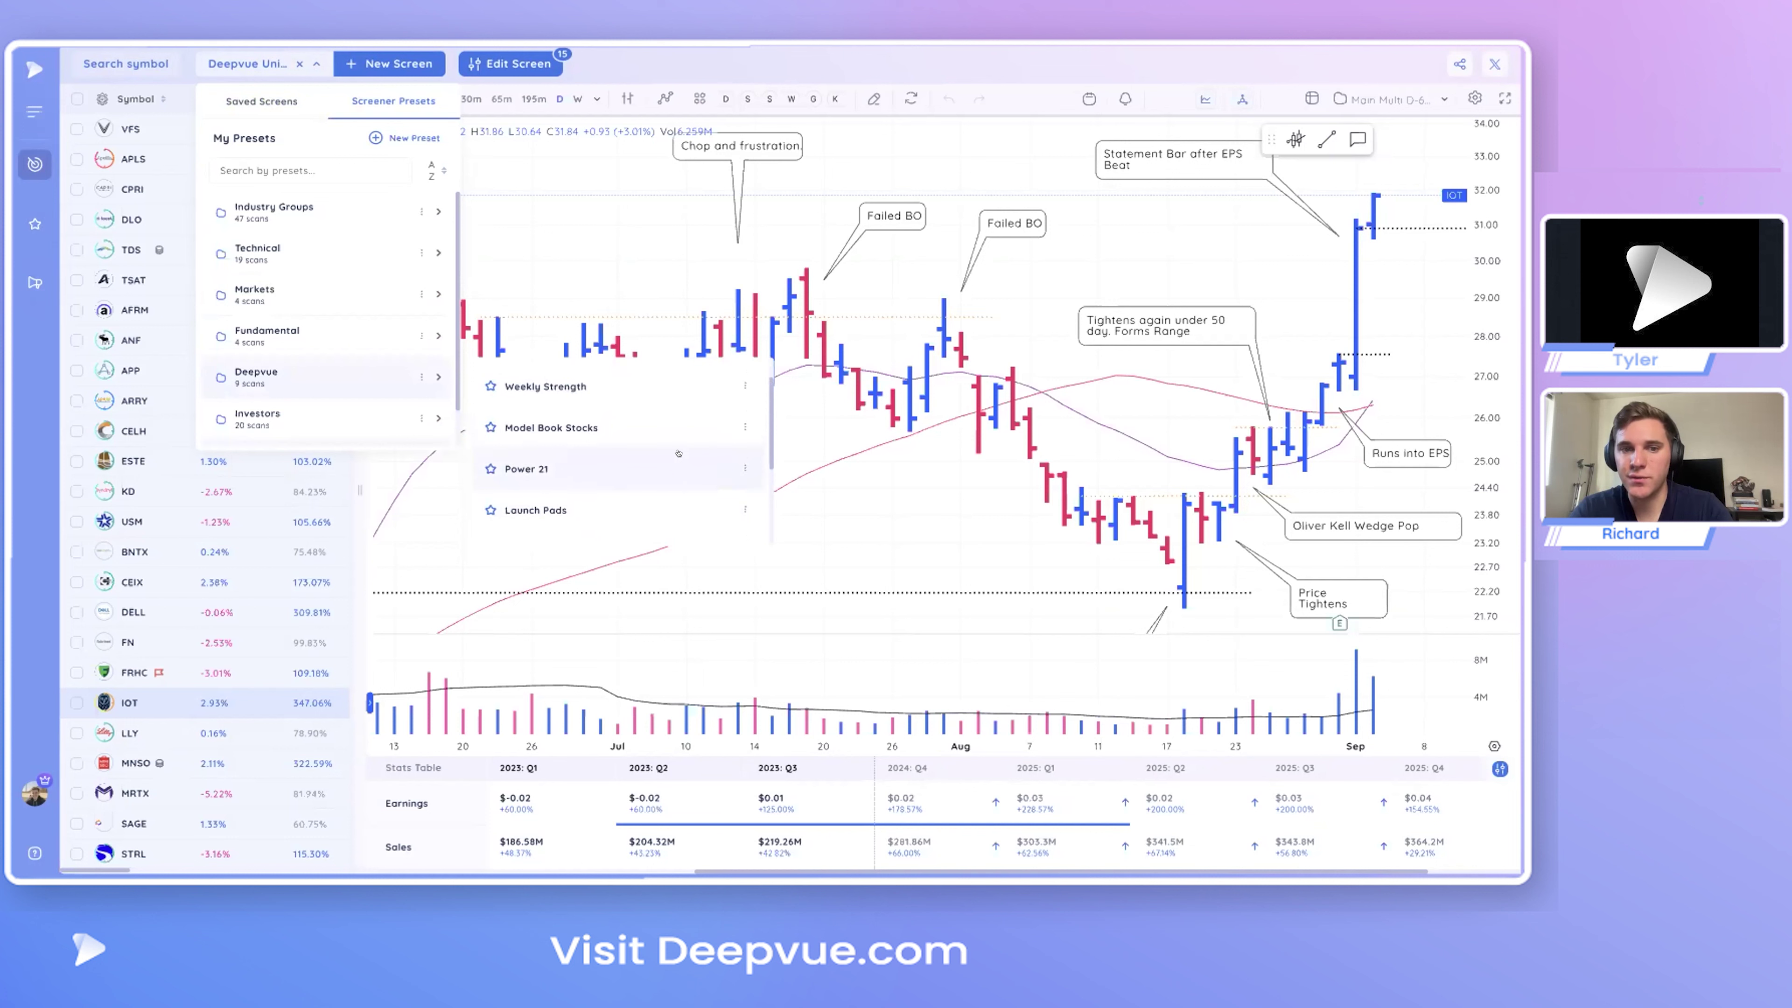
{"action": "scroll", "coordinate": [678, 453], "scroll_direction": "down", "scroll_amount": 3}
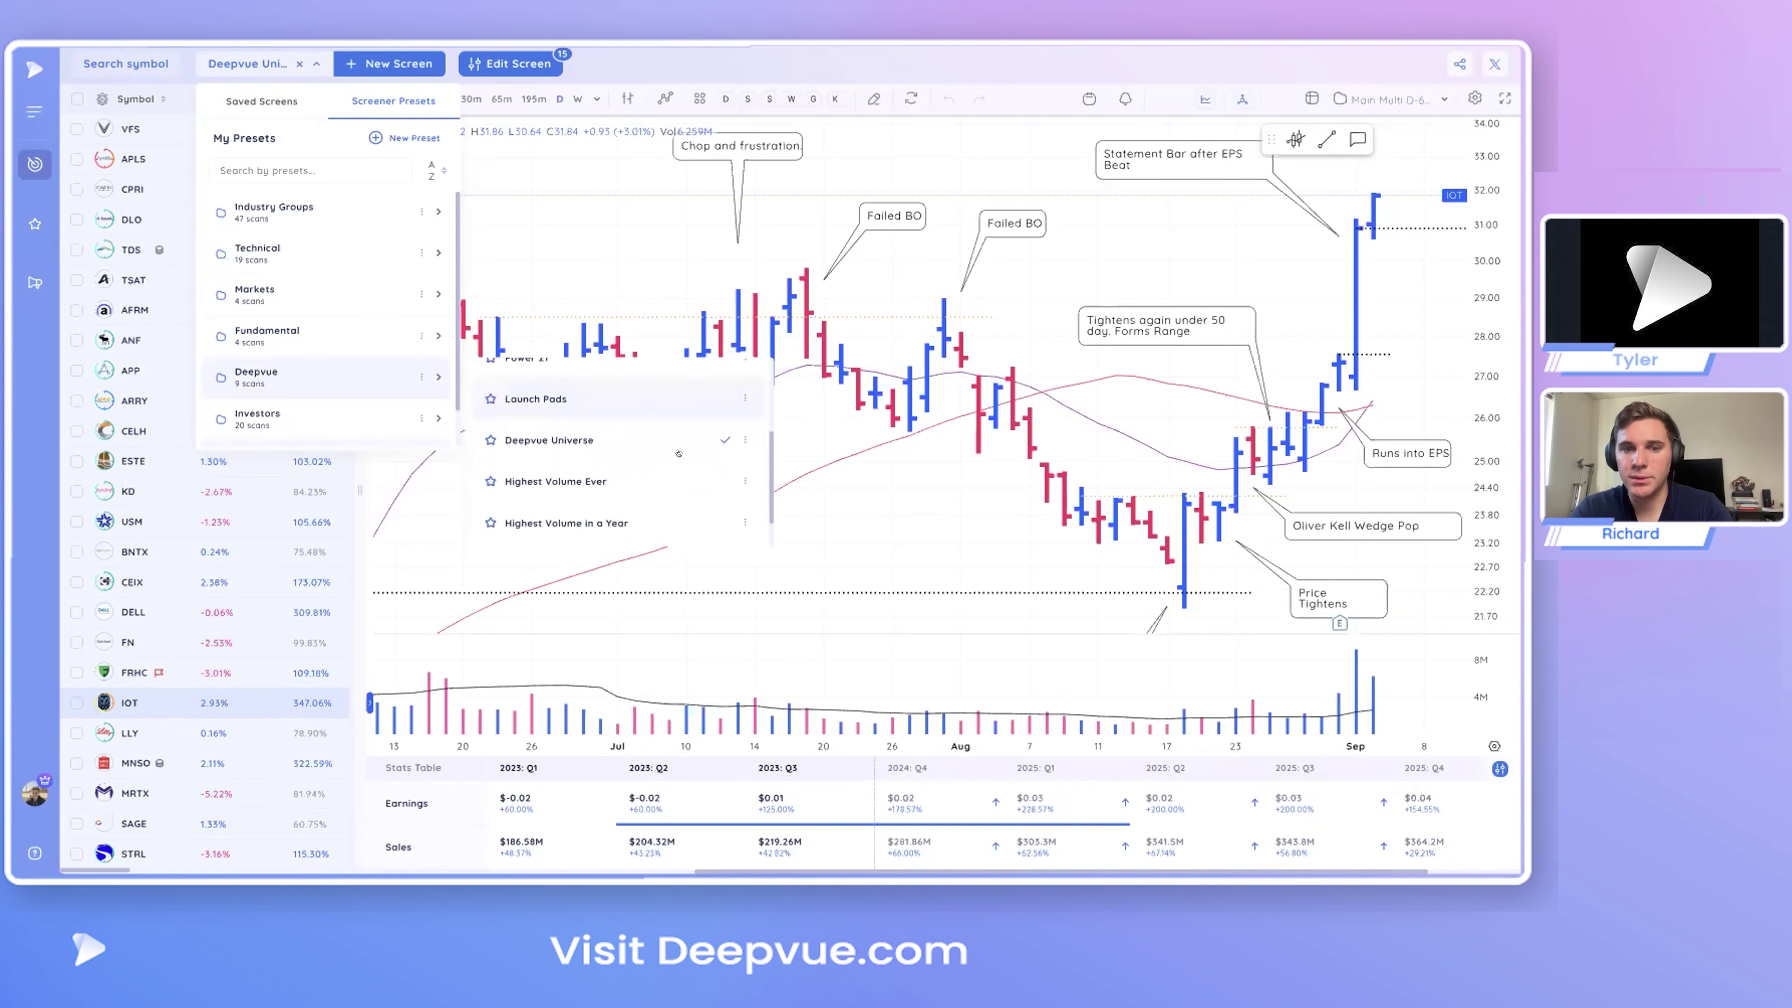
{"action": "scroll", "coordinate": [584, 405], "scroll_direction": "up", "scroll_amount": 2}
{"action": "scroll", "coordinate": [584, 405], "scroll_direction": "up", "scroll_amount": 1}
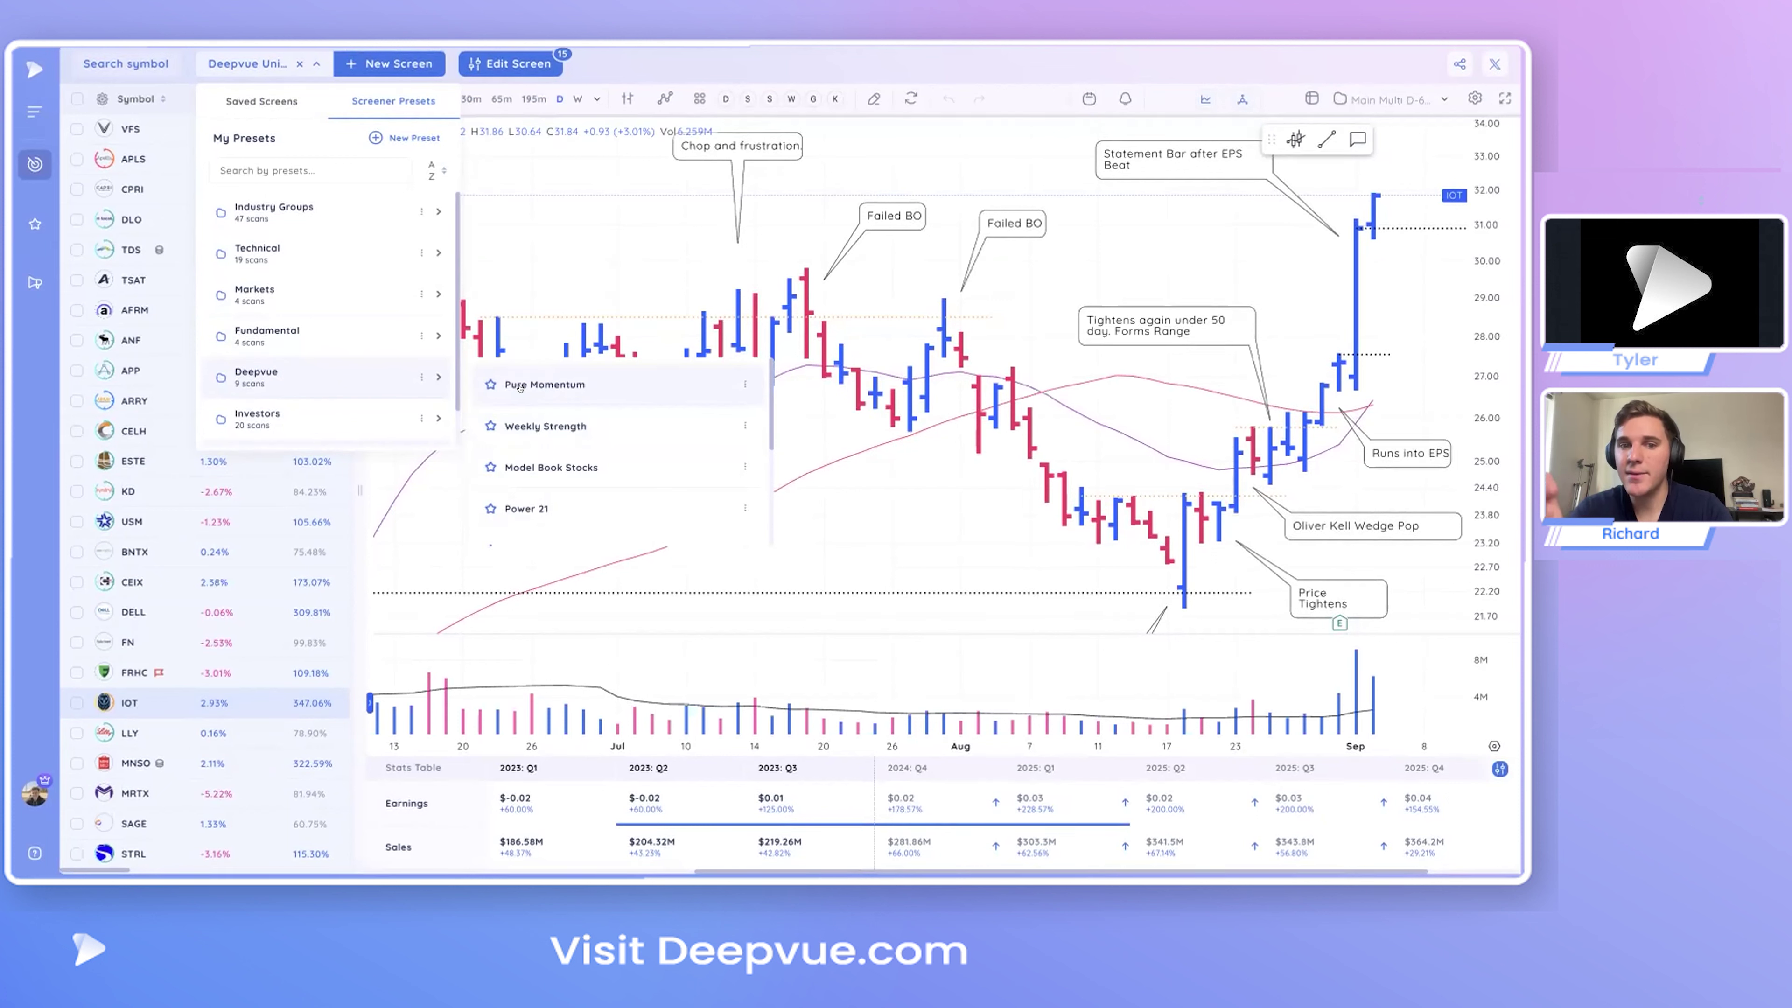
{"action": "left_click", "coordinate": [489, 384]}
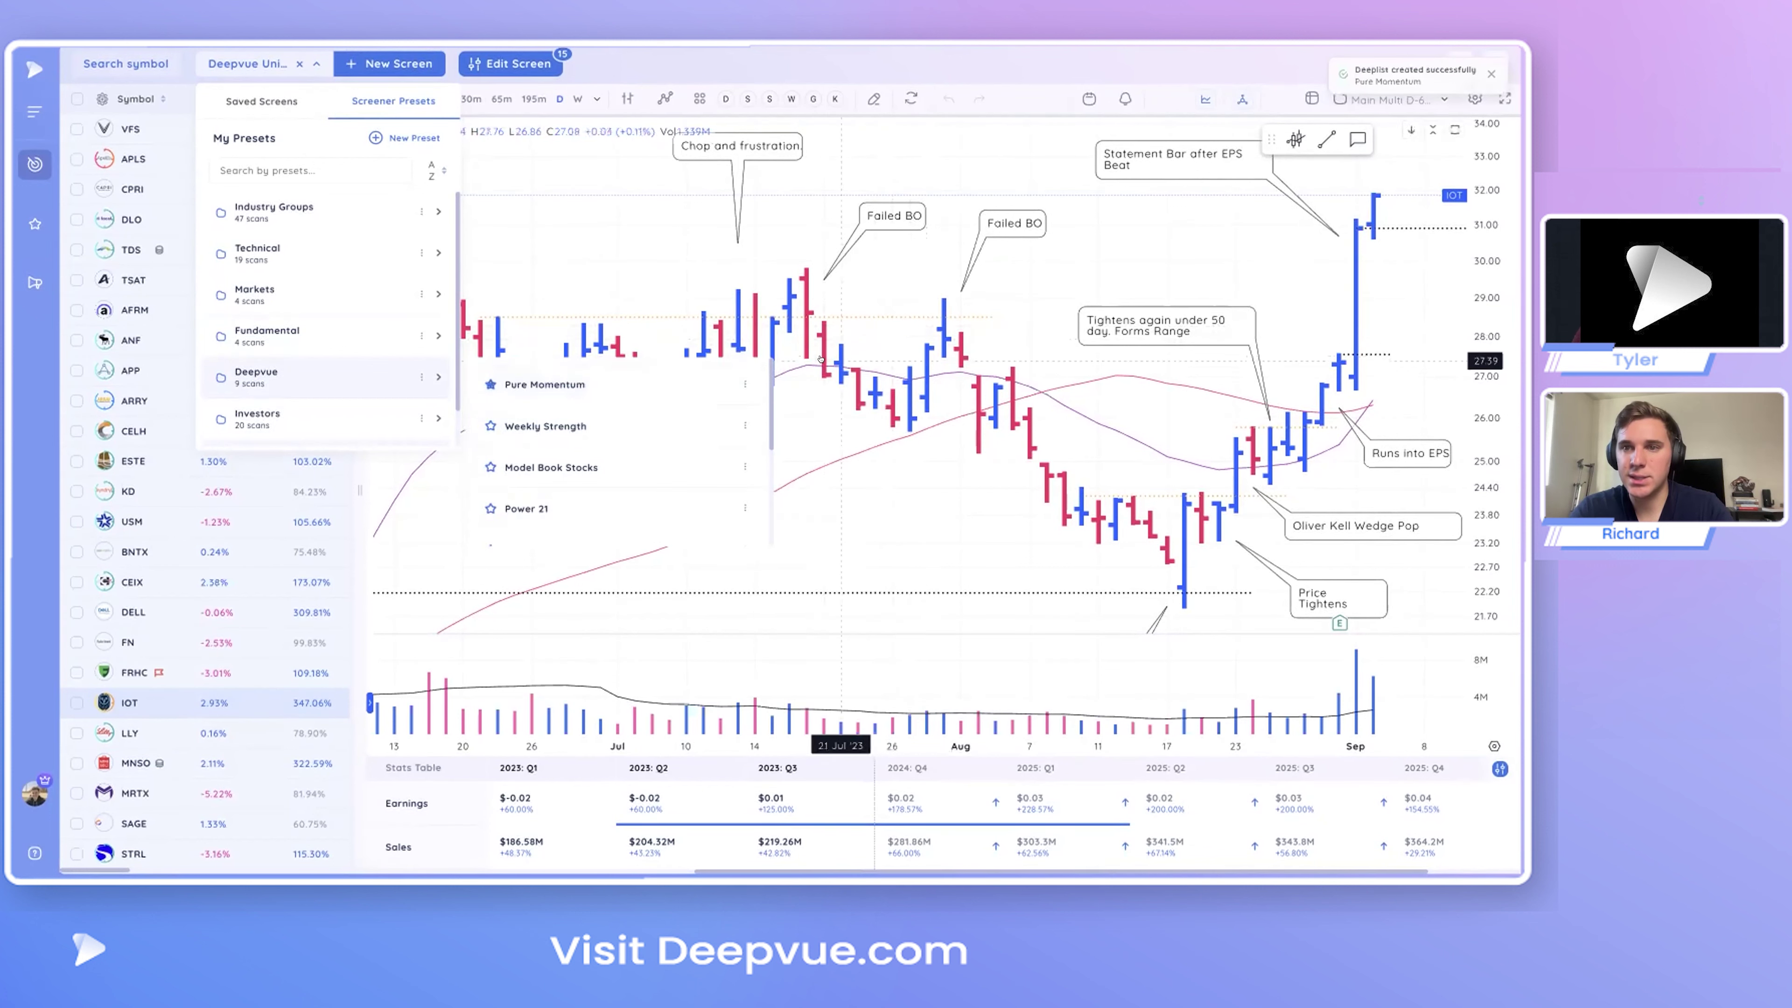
{"action": "mouse_move", "coordinate": [390, 375]}
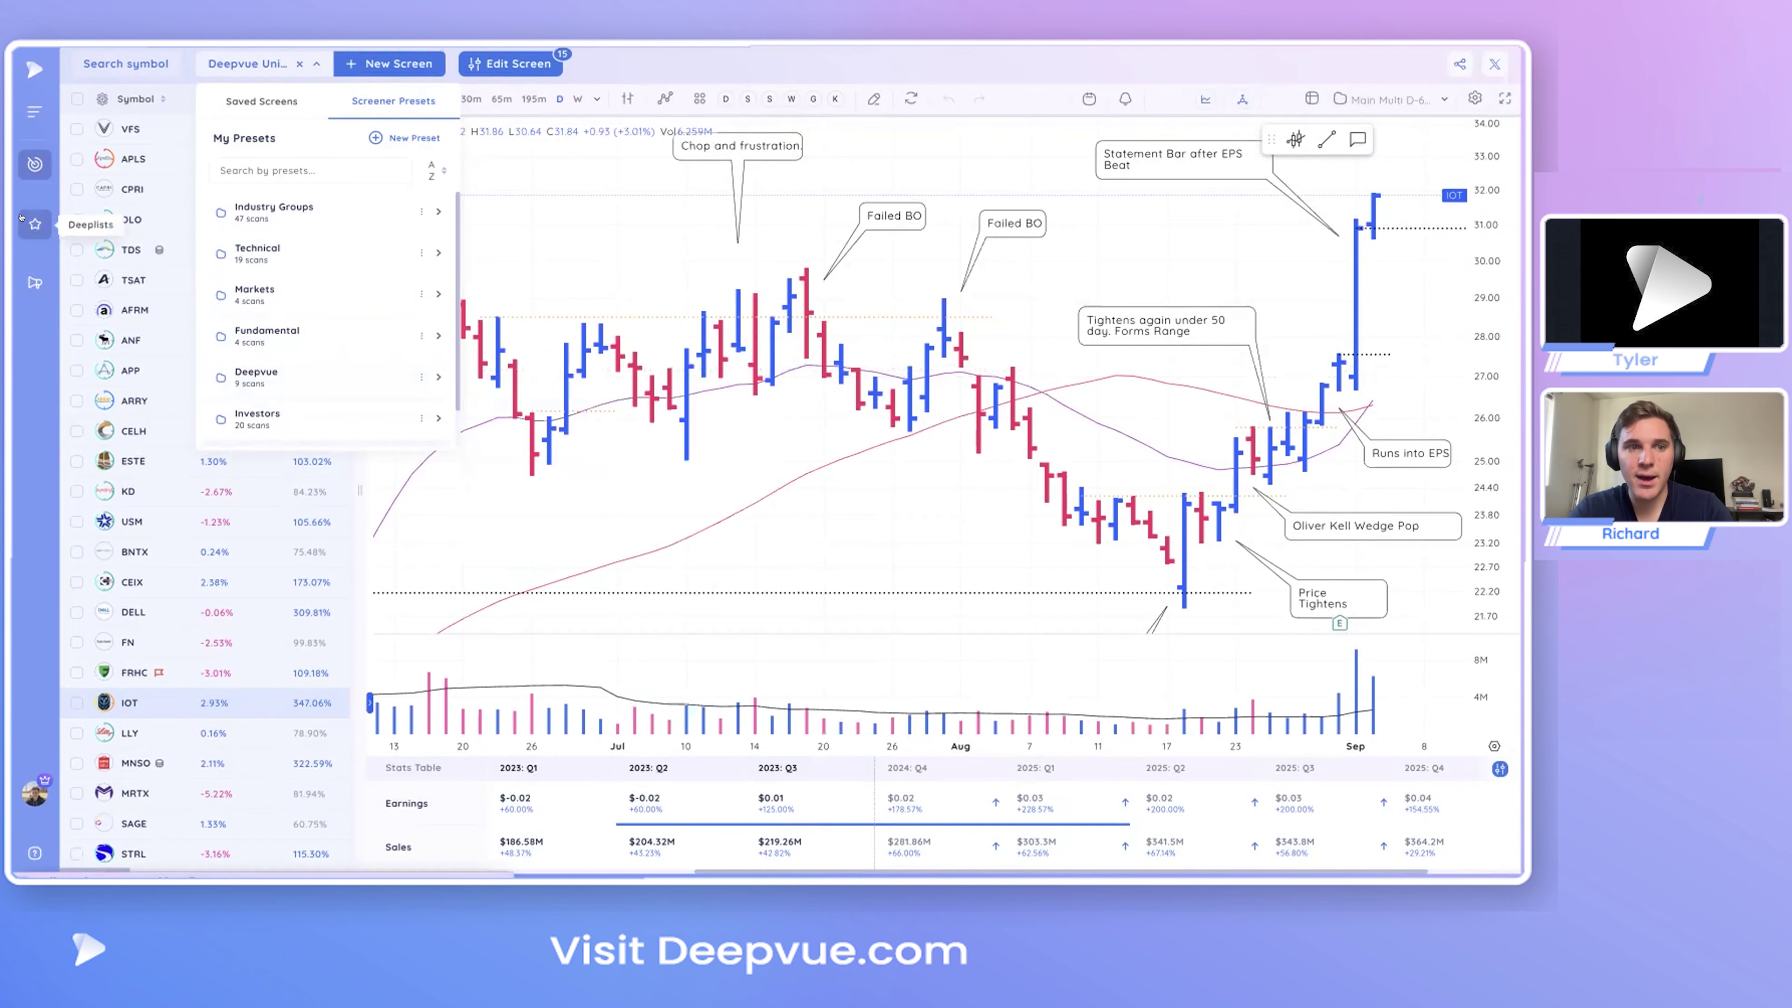
- Open the Pure Momentum Deeplist and go through the charts of its symbols from AAOI to ACHR
{"action": "left_click", "coordinate": [35, 224]}
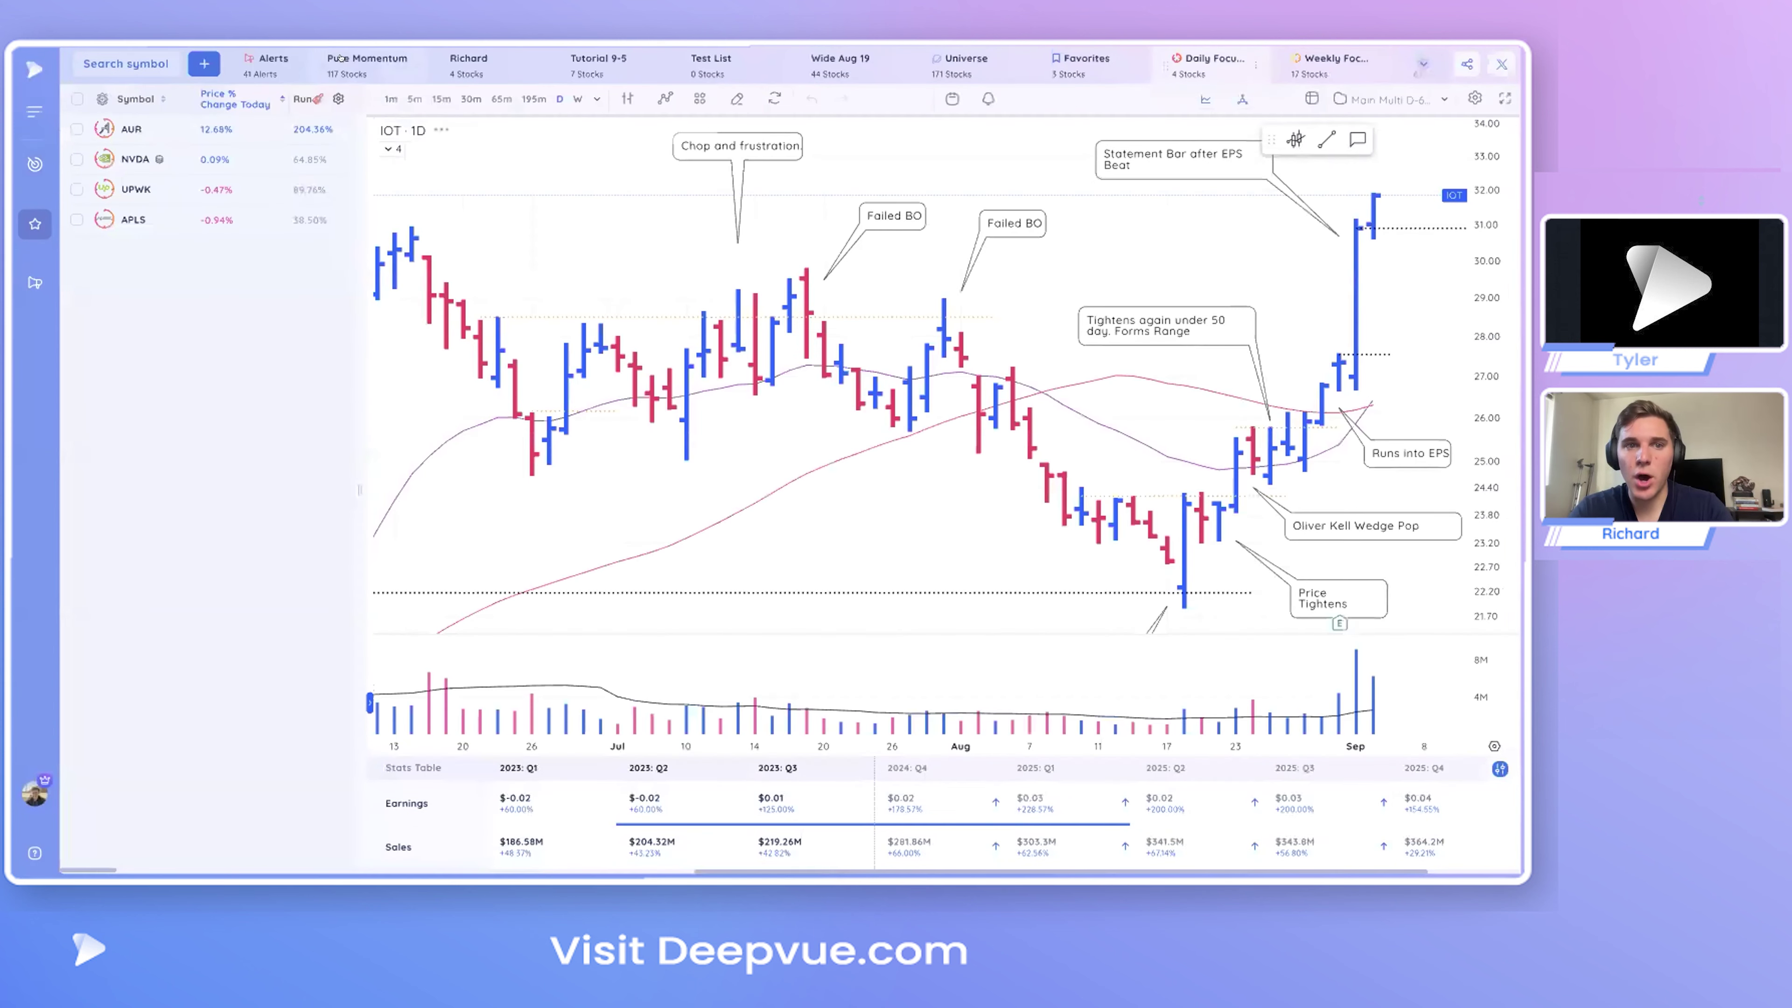
{"action": "left_click", "coordinate": [356, 58]}
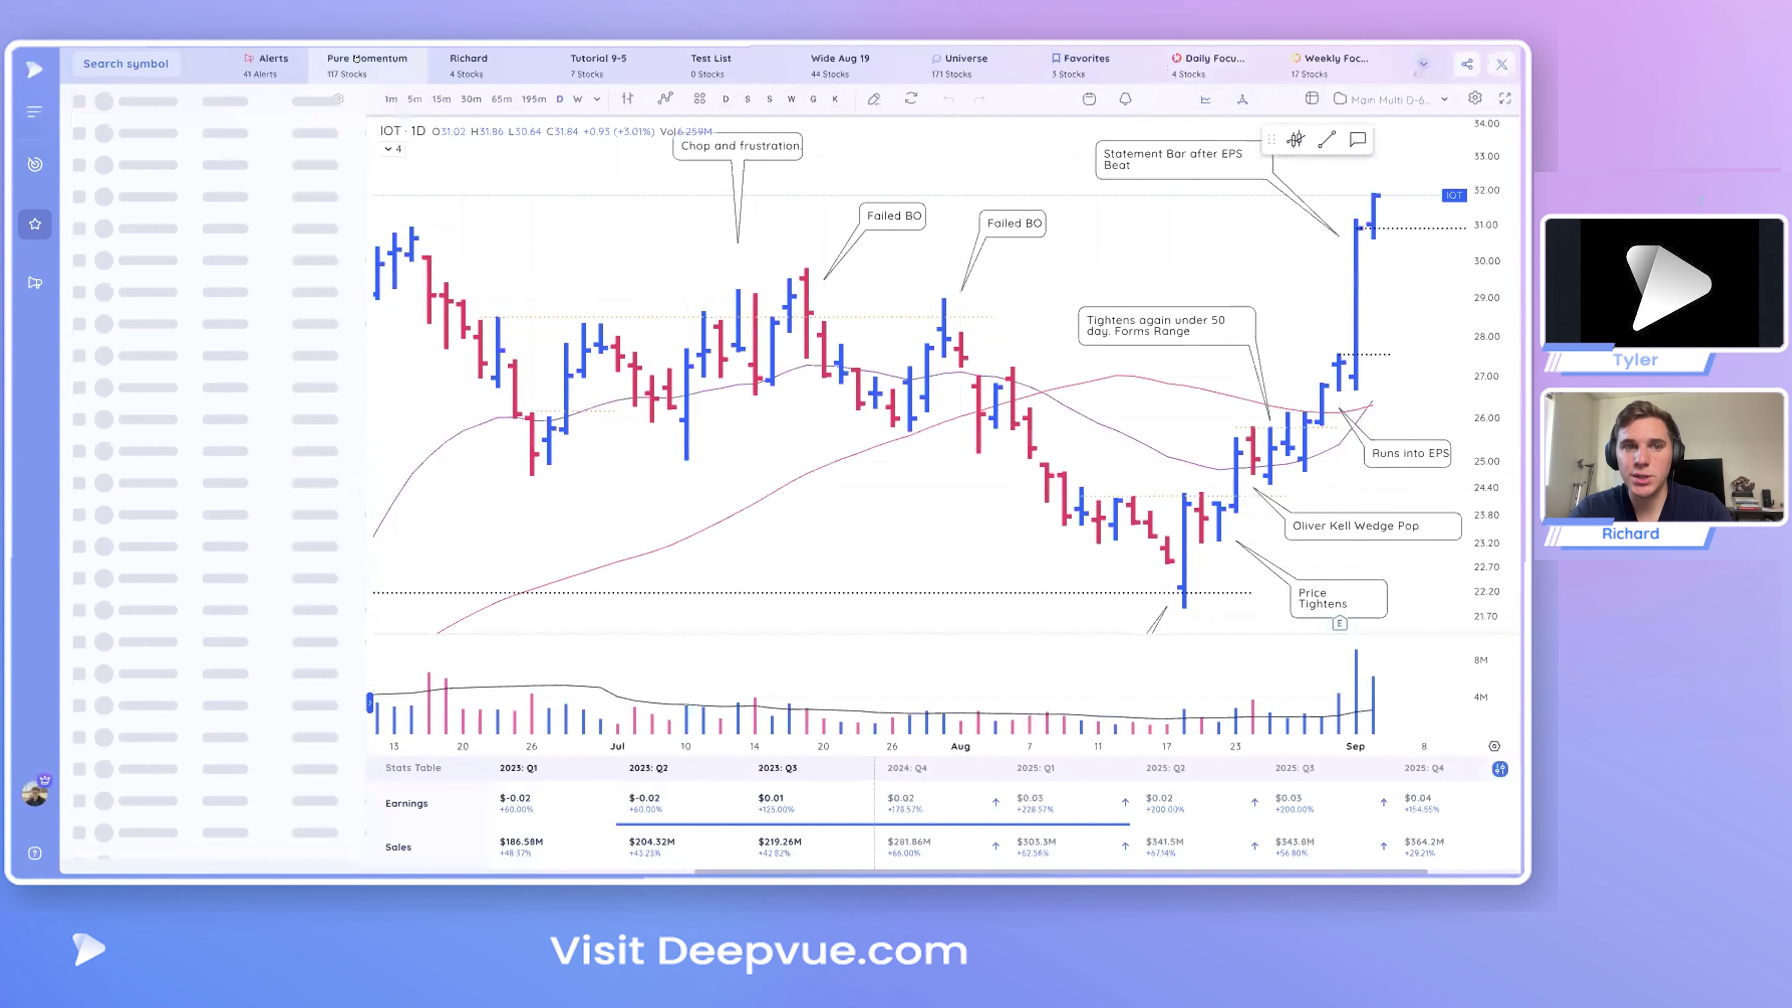
{"action": "left_click", "coordinate": [150, 128]}
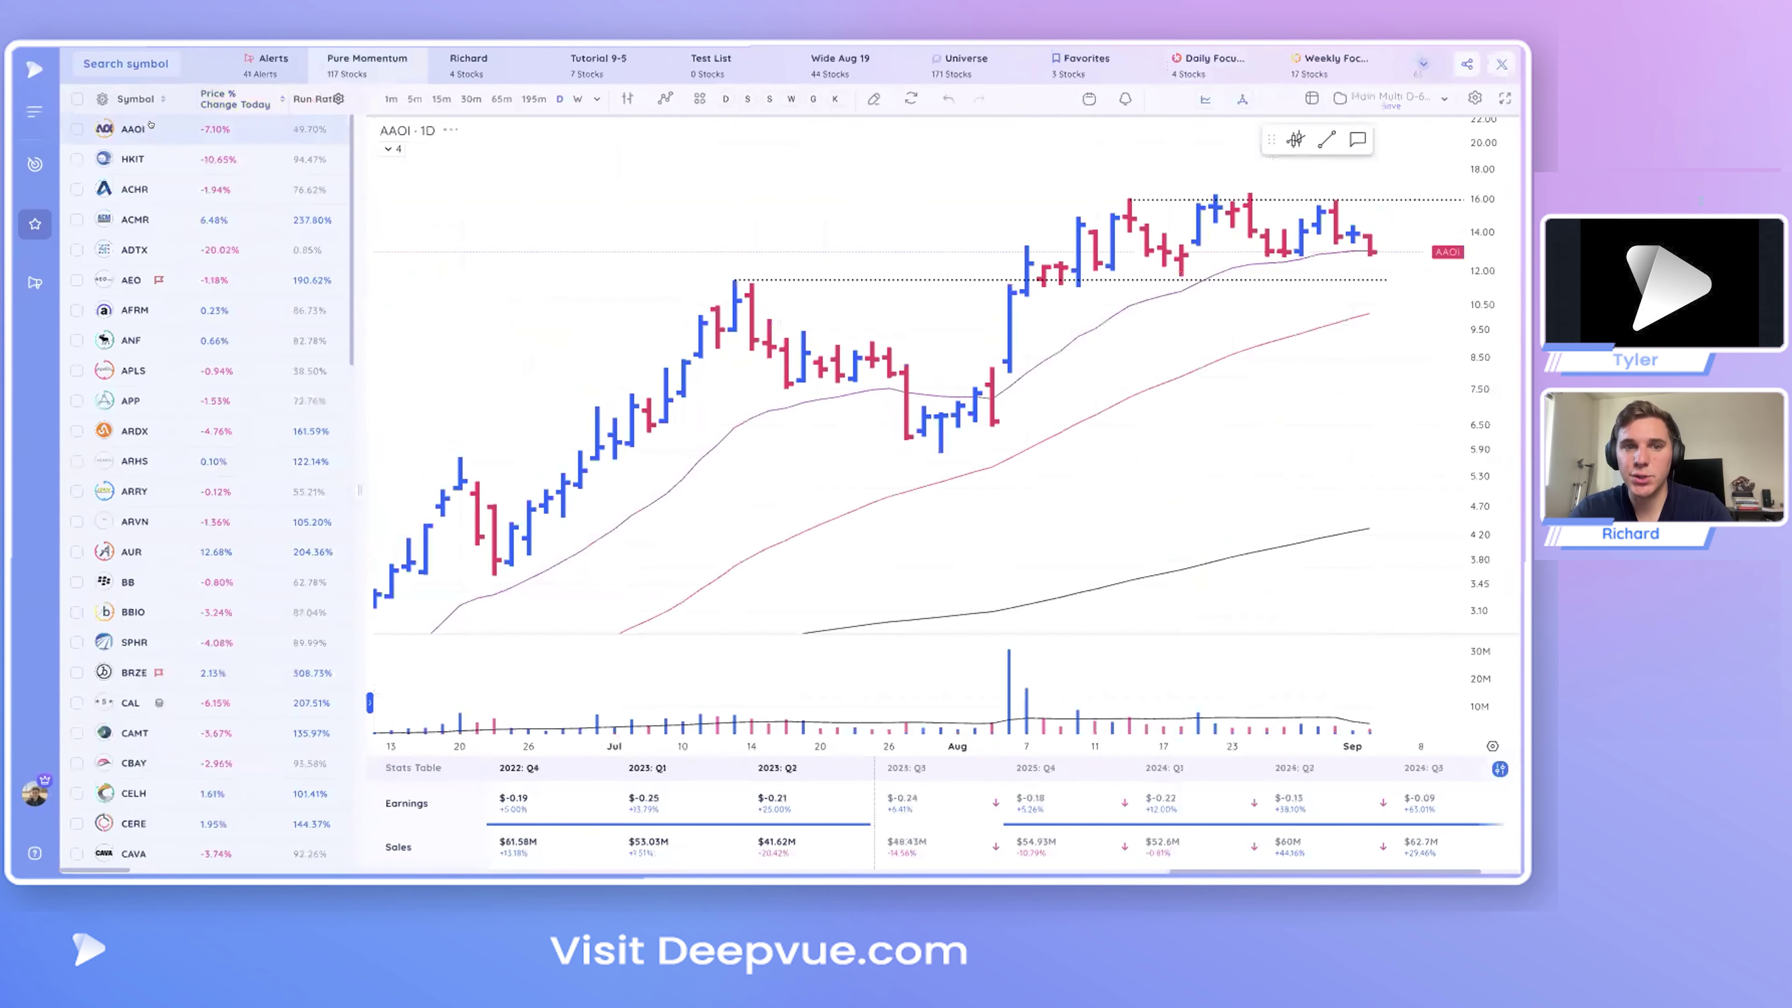
{"action": "key", "text": "Down"}
{"action": "key", "text": "Down"}
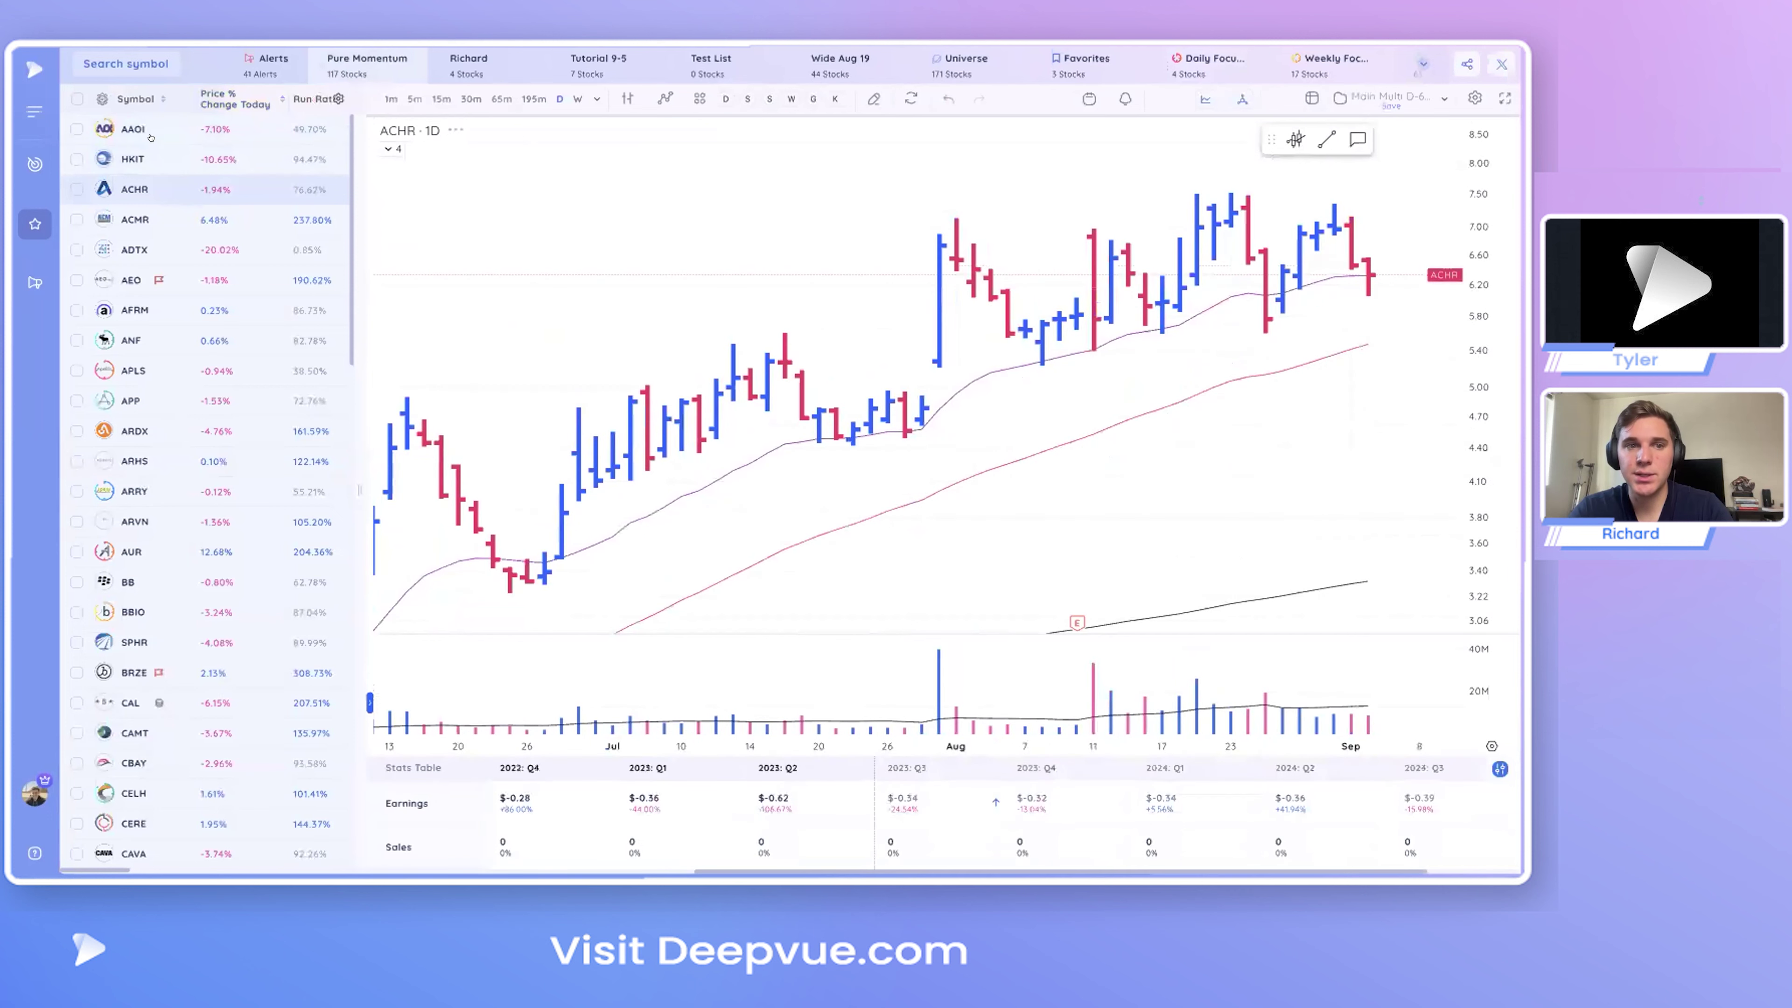